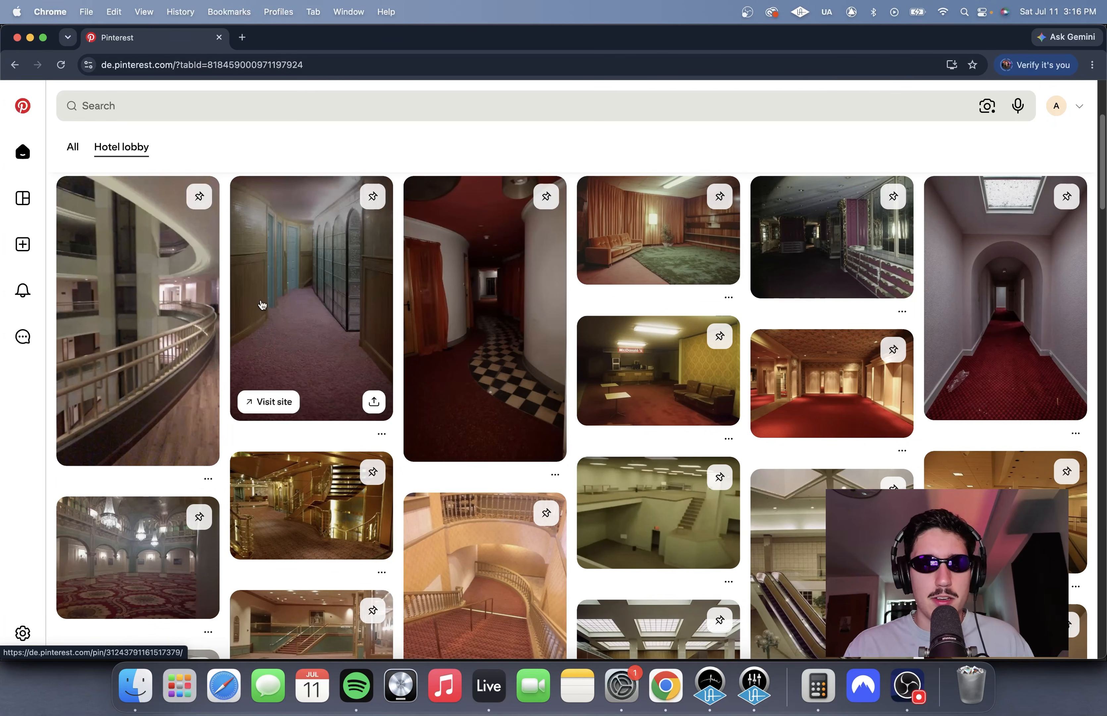
Step: Browse the Hotel lobby images in the Pinterest feed
scroll(454, 313, down, 4)
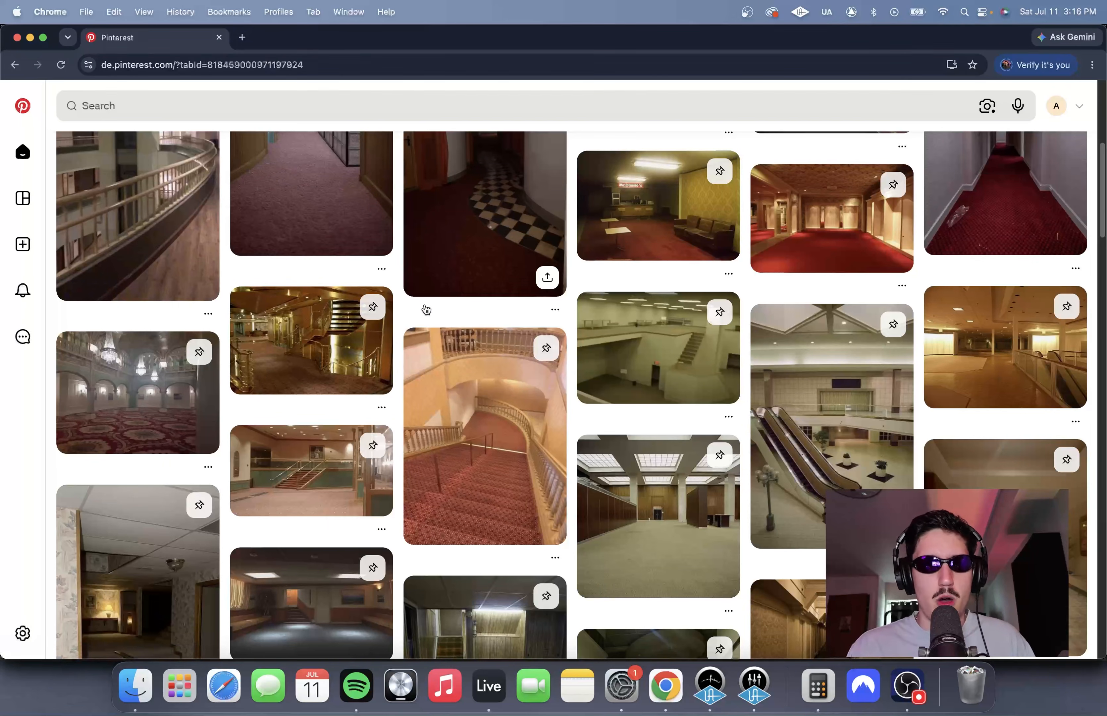
scroll(427, 310, down, 3)
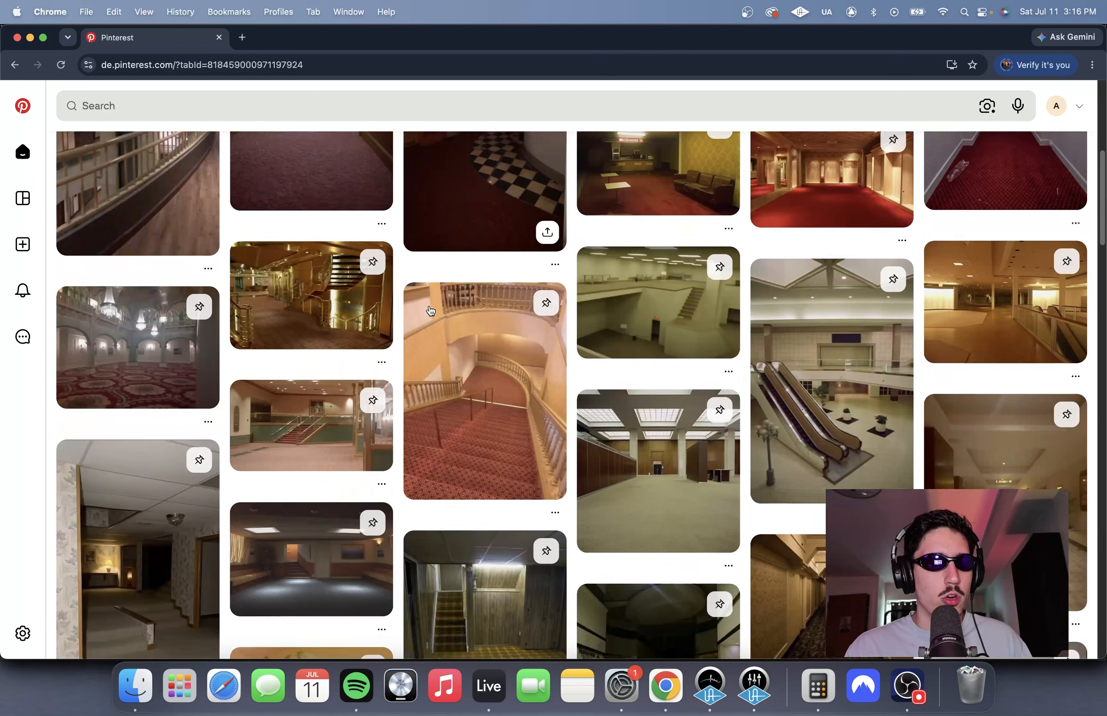
scroll(565, 343, up, 2)
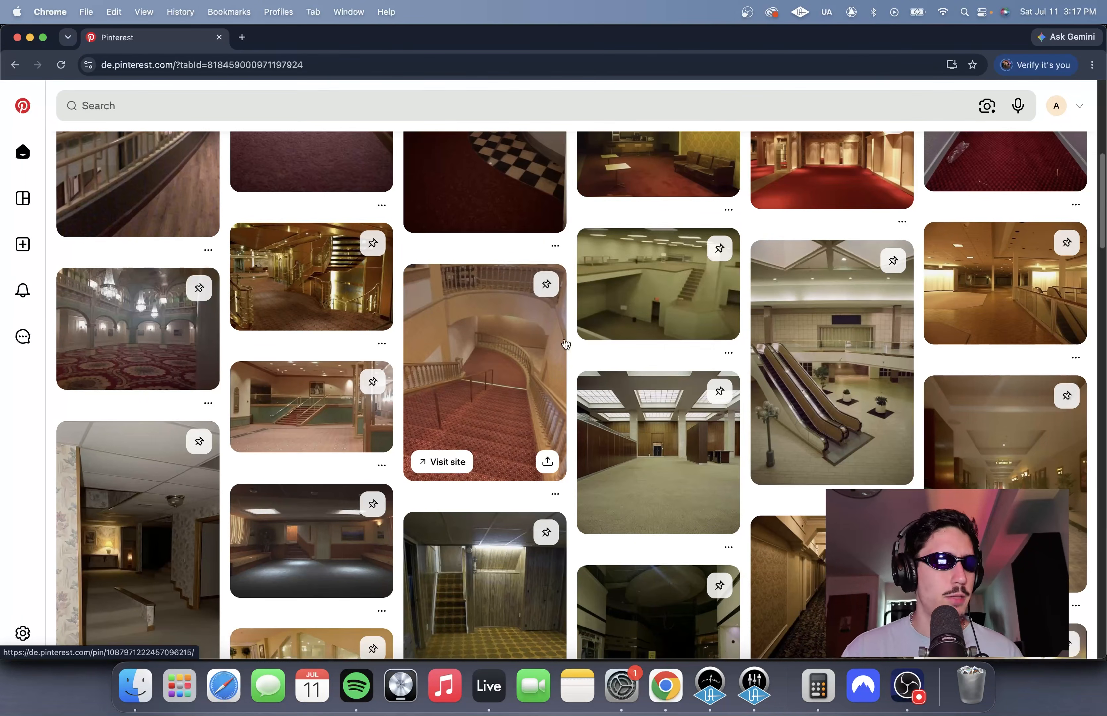
scroll(565, 343, down, 5)
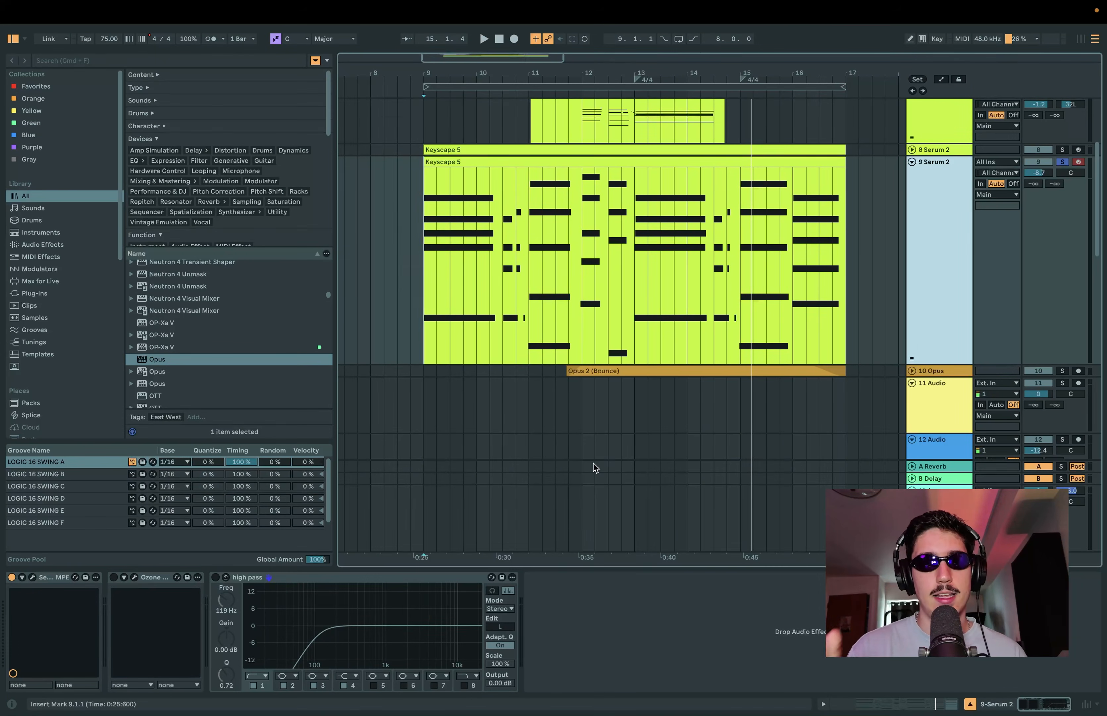
Step: Switch to Ableton Live, open the Serum 2 instrument on track 9 and play the chord clip through it
click(32, 576)
drag(586, 49, 608, 427)
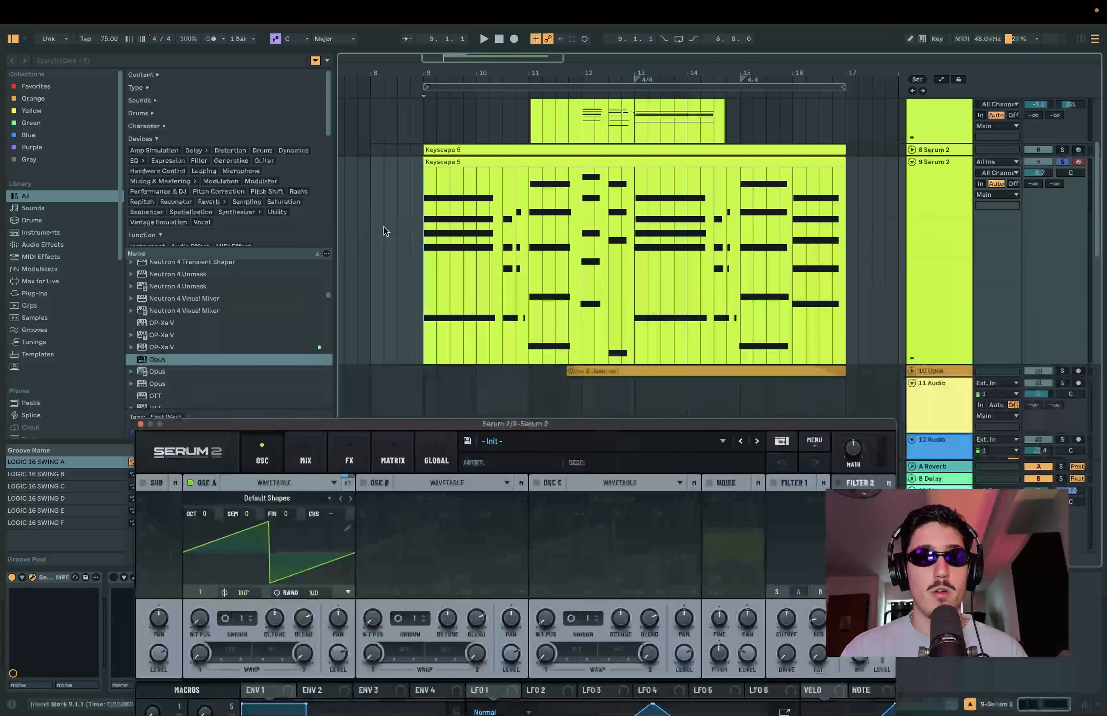
key(space)
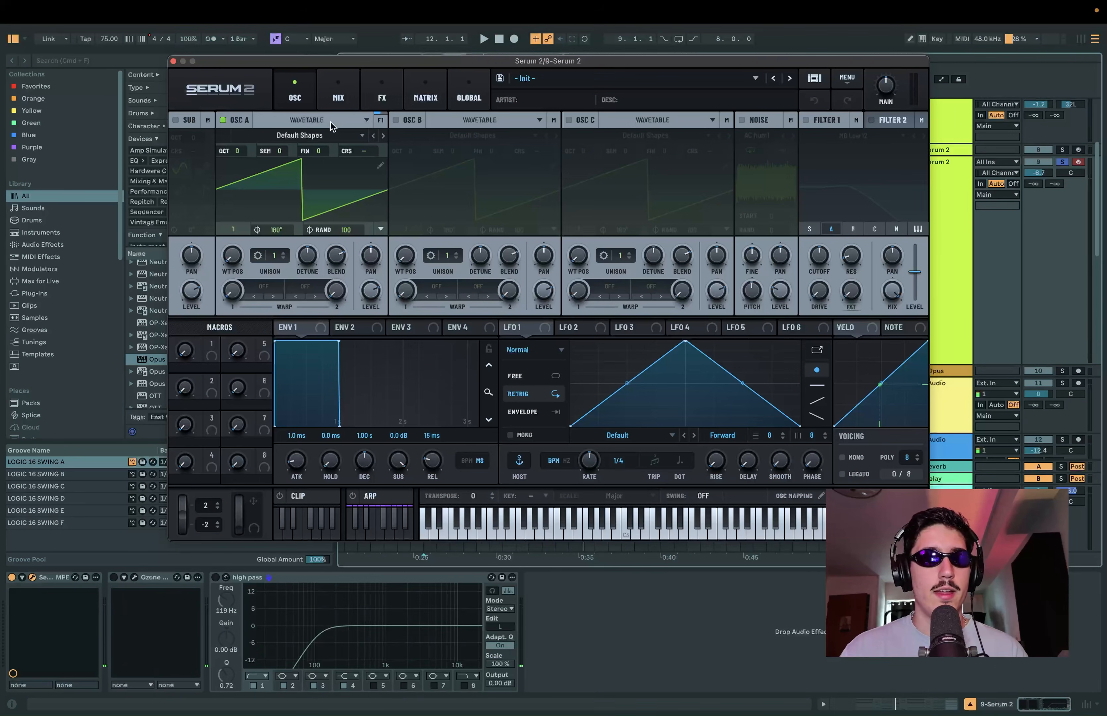
Step: Turn off oscillator A, enable the sine sub oscillator and lower its level while the clip plays
click(224, 120)
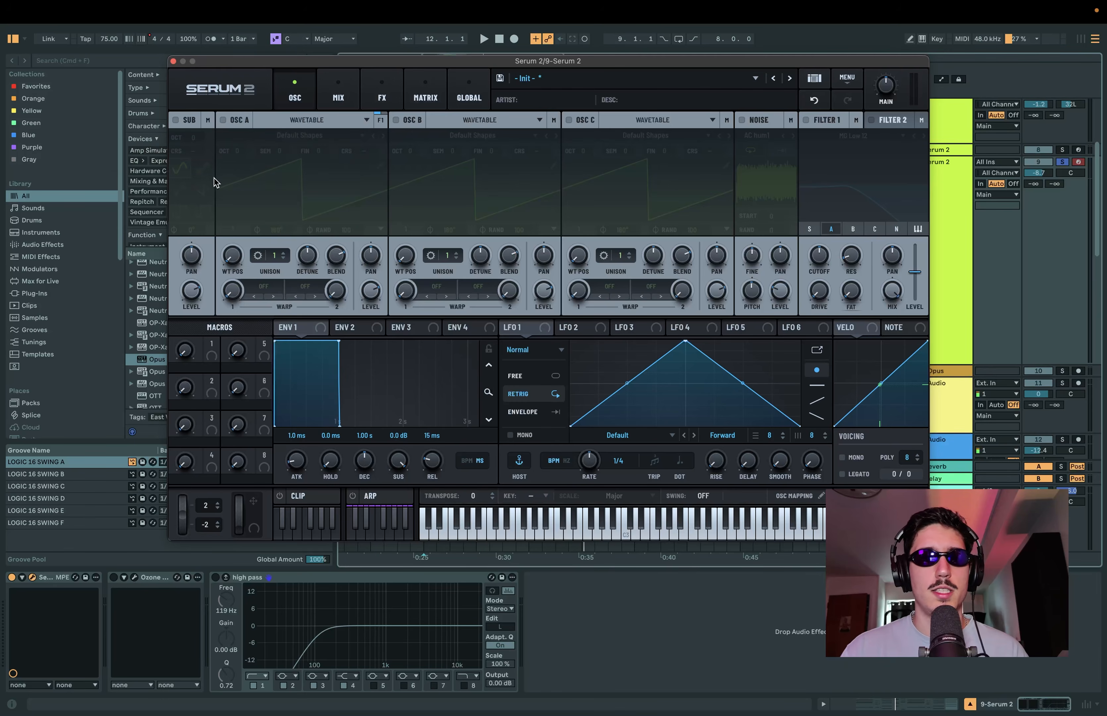
click(177, 120)
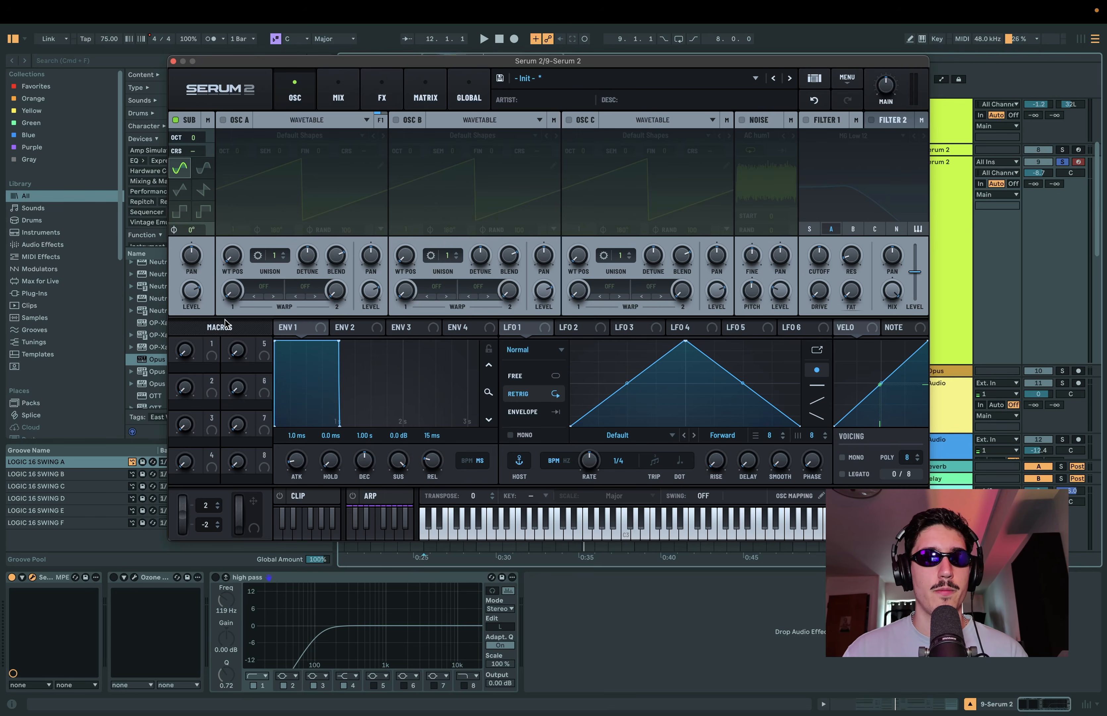
key(space)
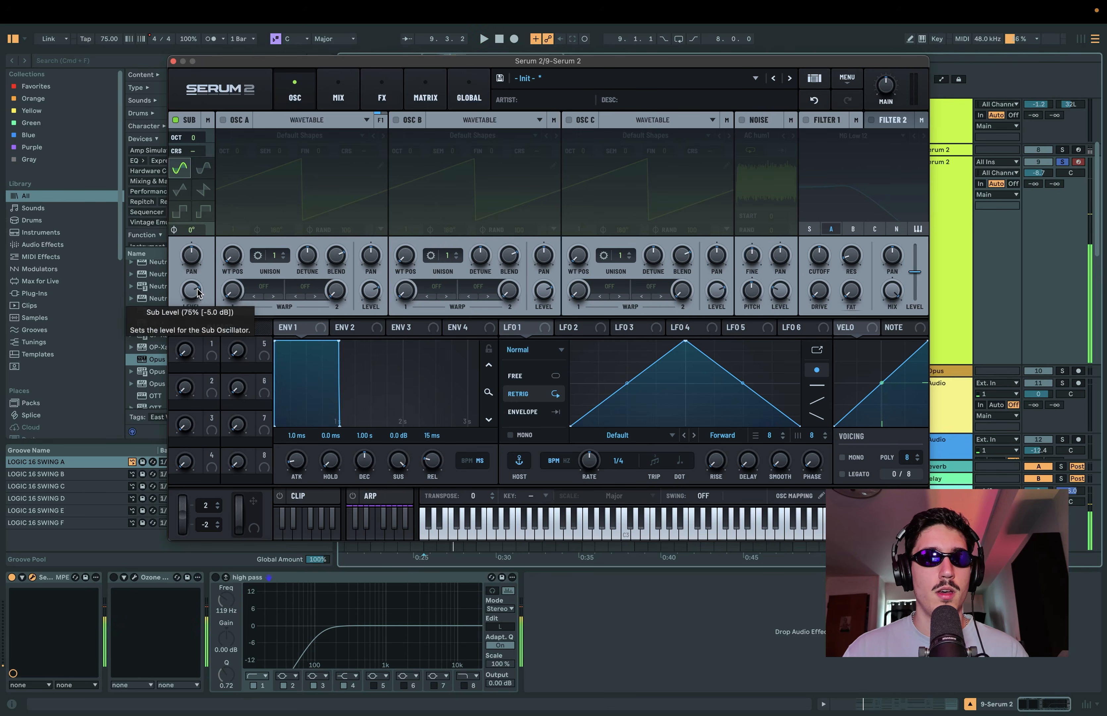
drag(198, 291, 189, 344)
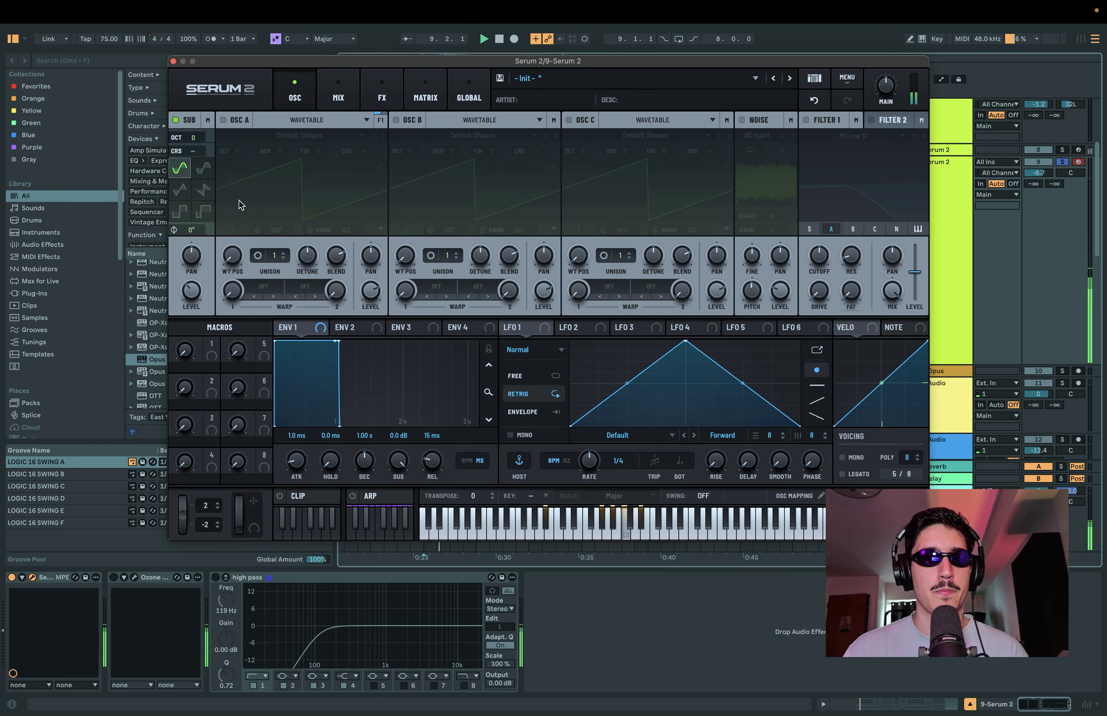
Step: Turn oscillator A back on as a Multisample, load the factory Baby Grand Piano LE keys sound and raise its level
click(223, 120)
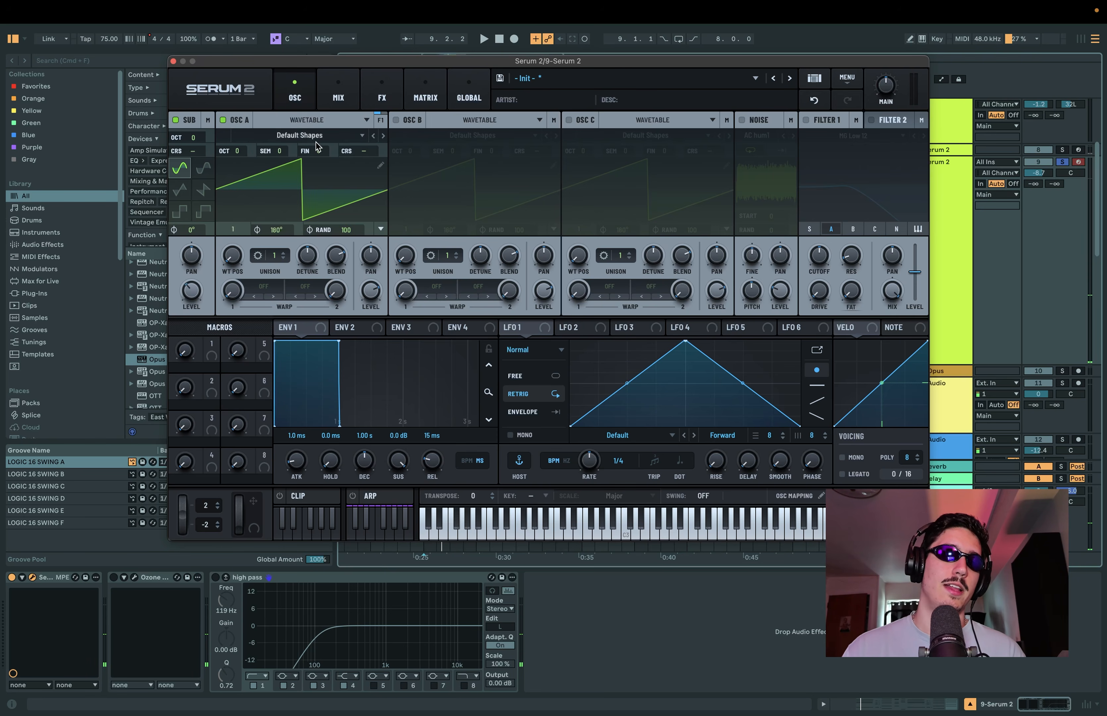
click(327, 121)
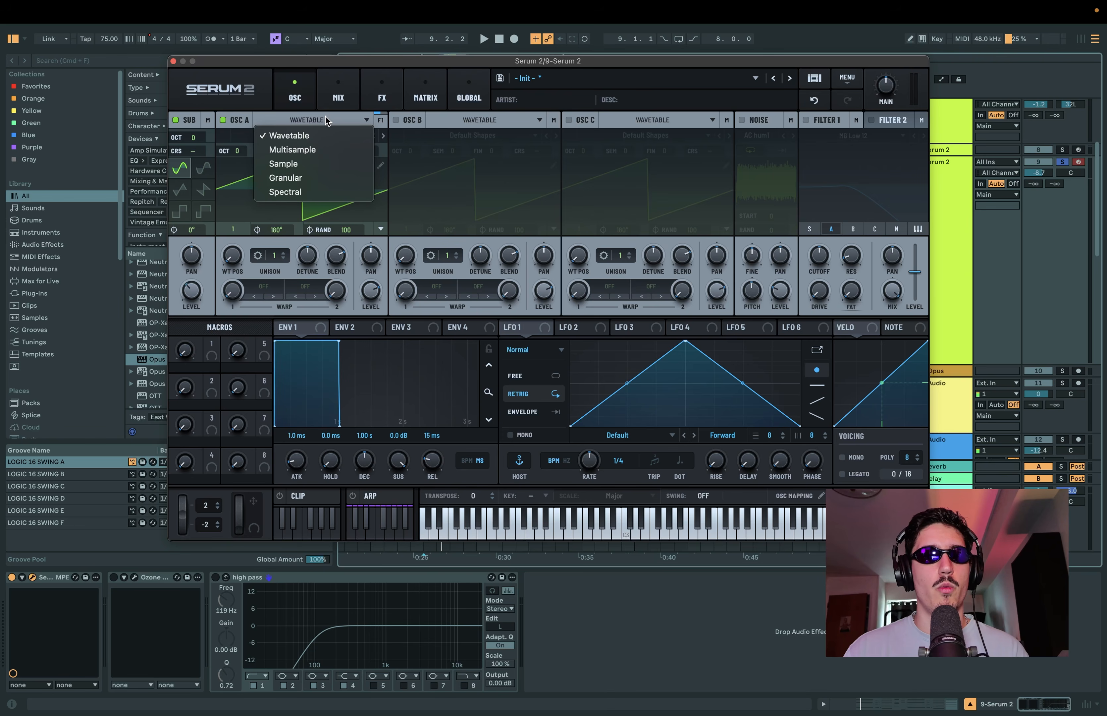
click(325, 150)
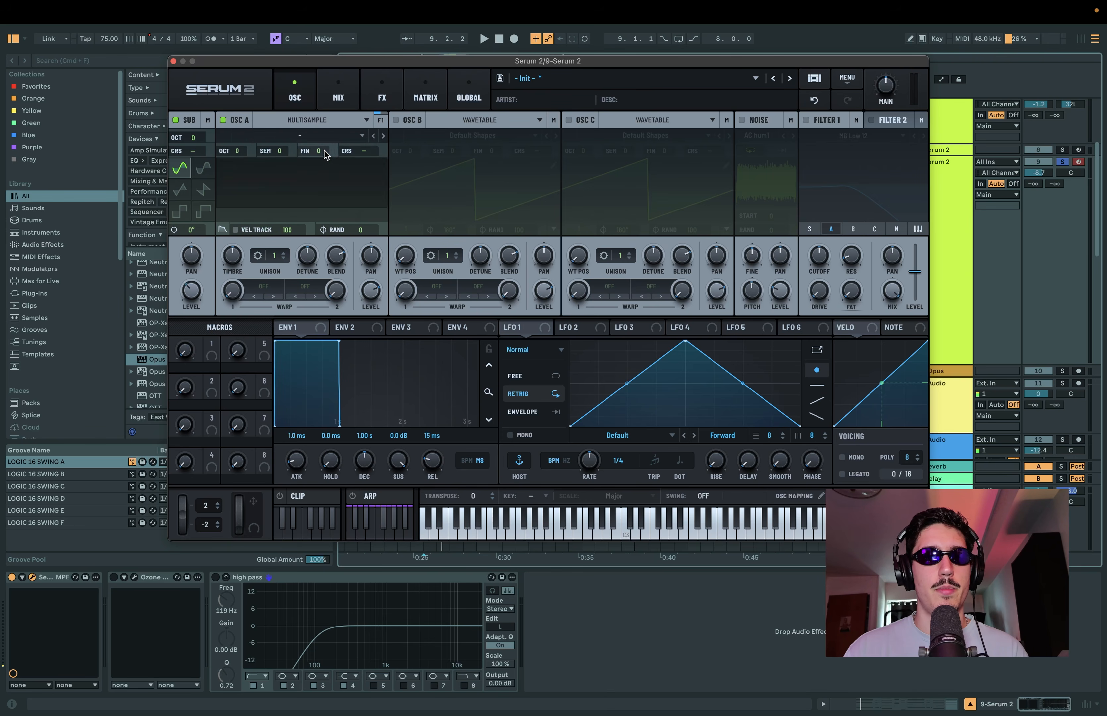
click(325, 153)
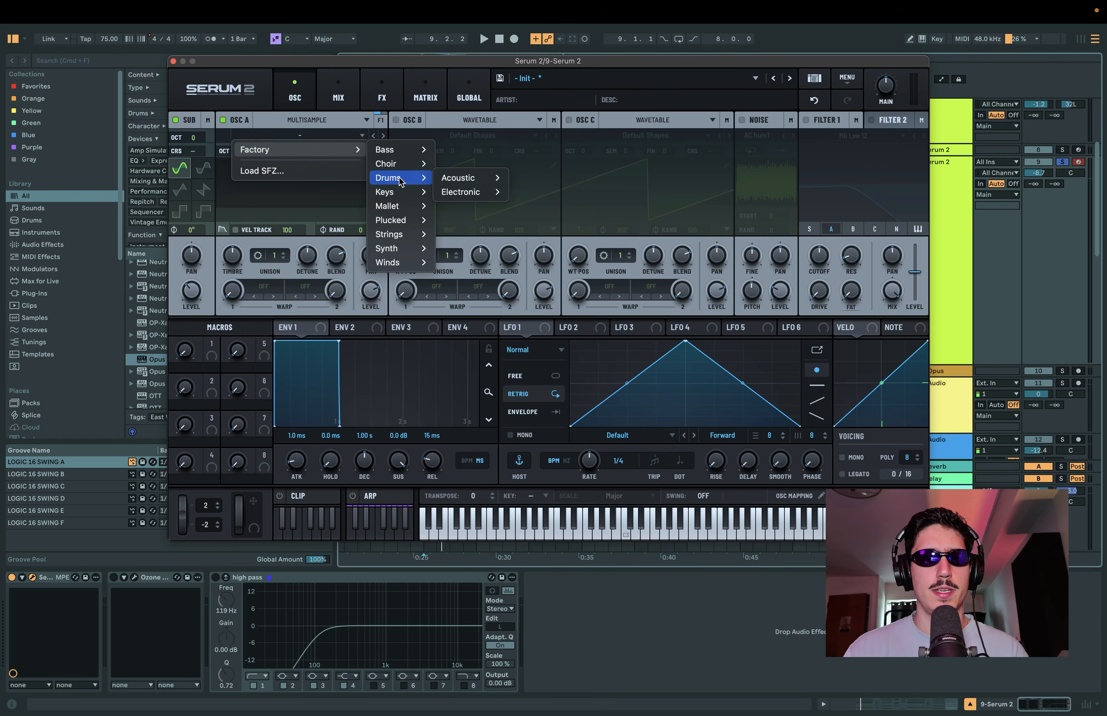
mouse_move(427, 194)
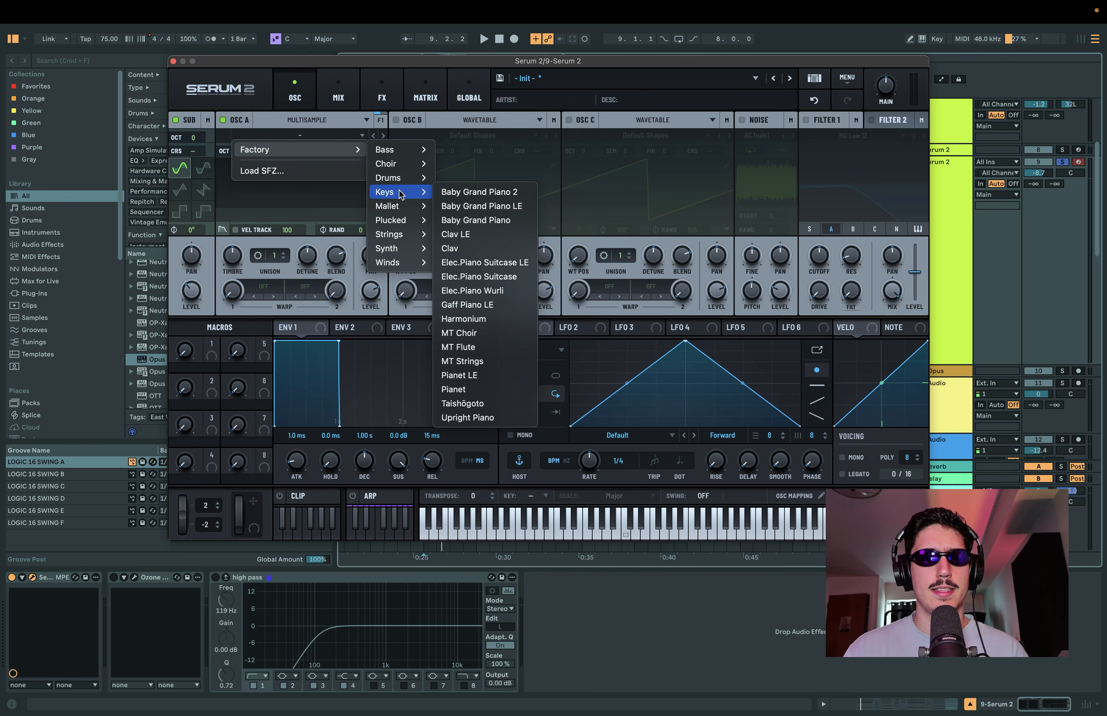
click(499, 210)
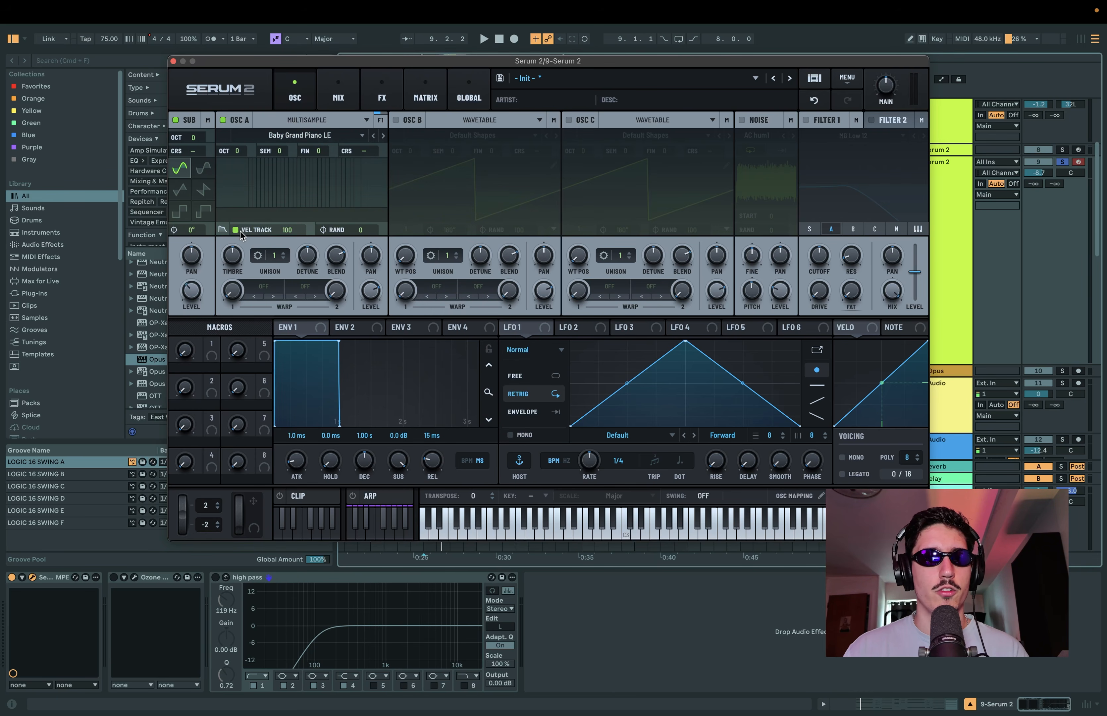
drag(372, 289, 374, 126)
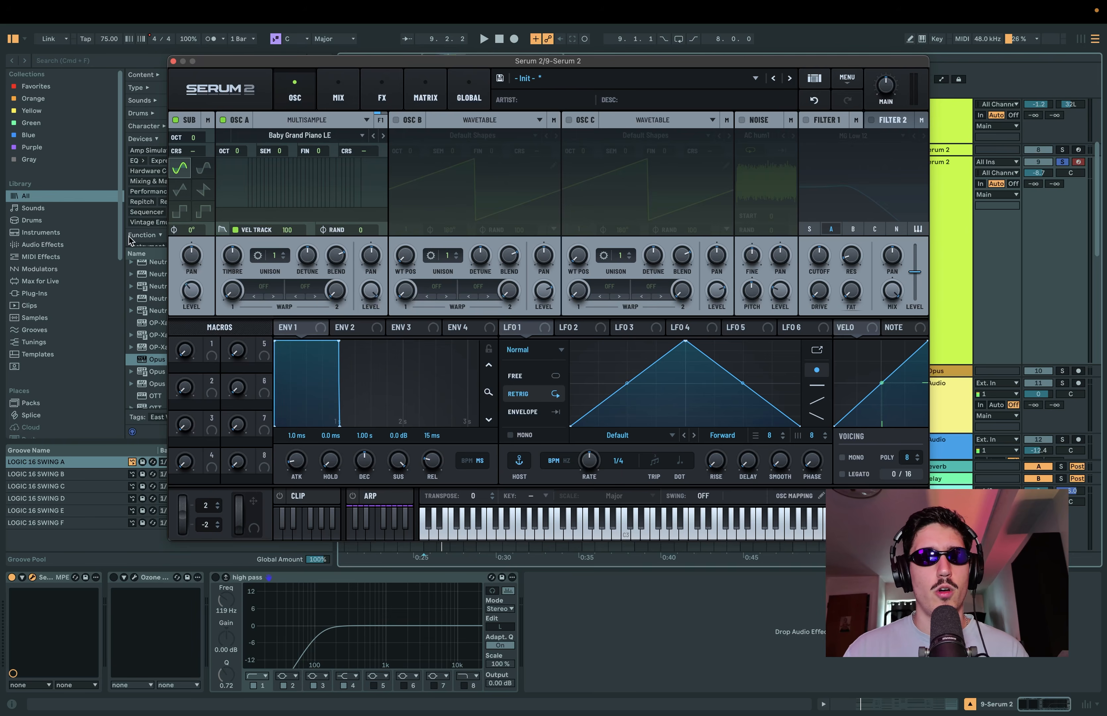
Step: Enable oscillator B with the Default Shapes wavetable and reposition the Serum 2 window
drag(331, 61, 319, 57)
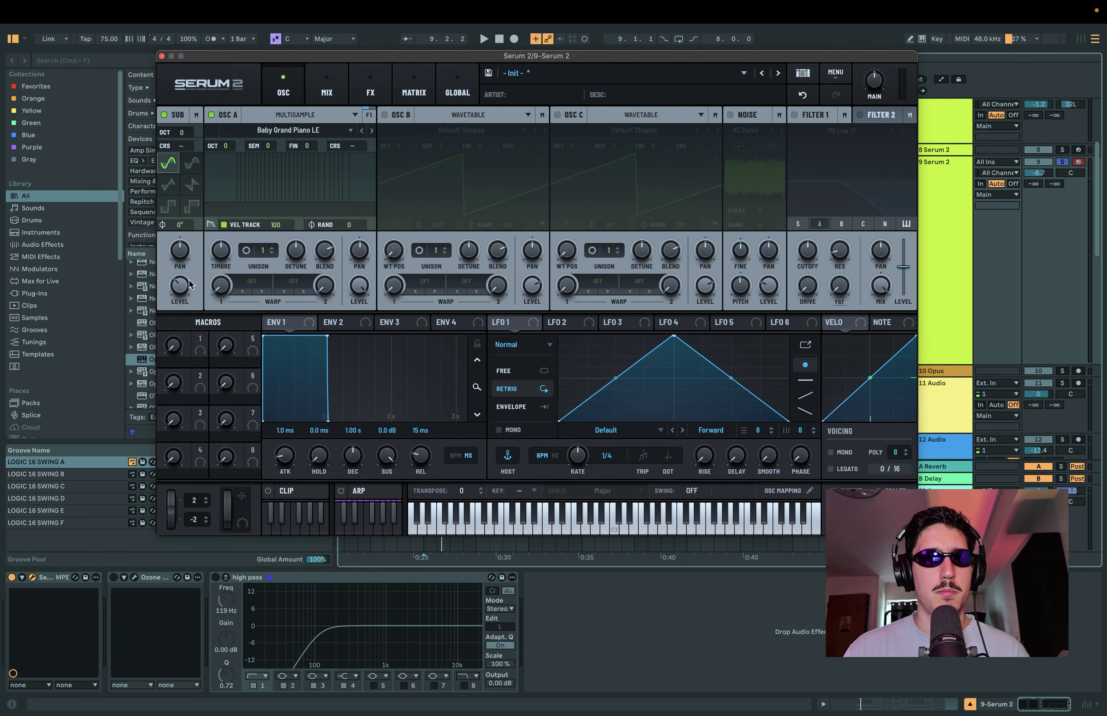
drag(493, 56, 501, 65)
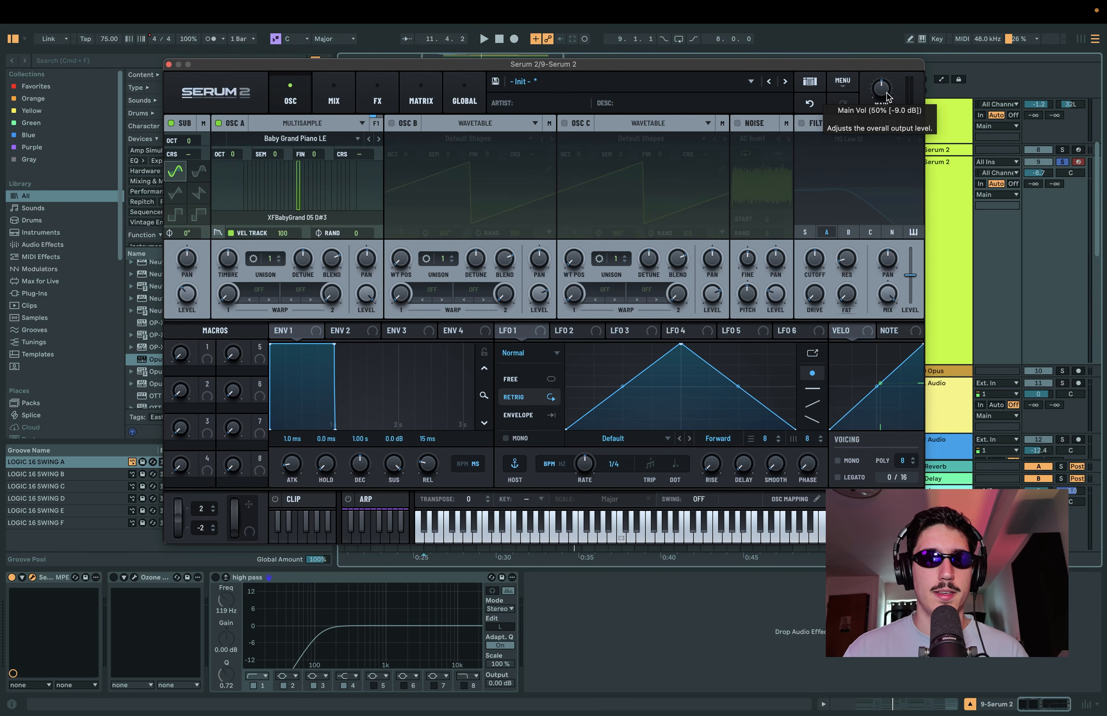
click(391, 123)
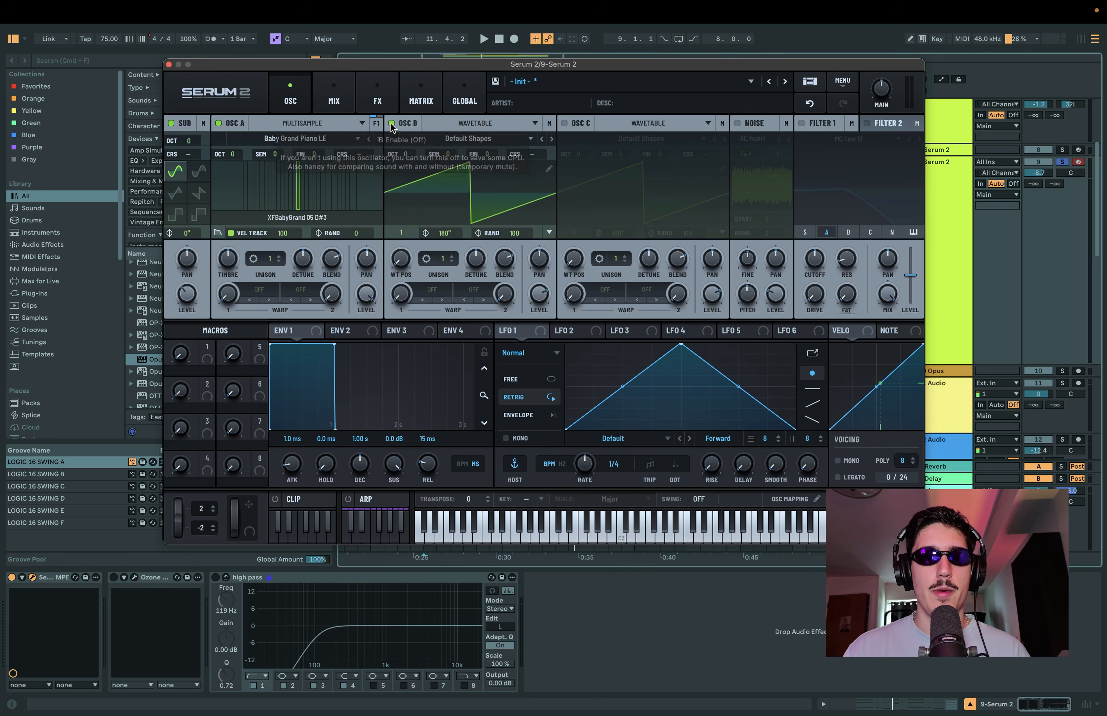
drag(485, 66, 492, 61)
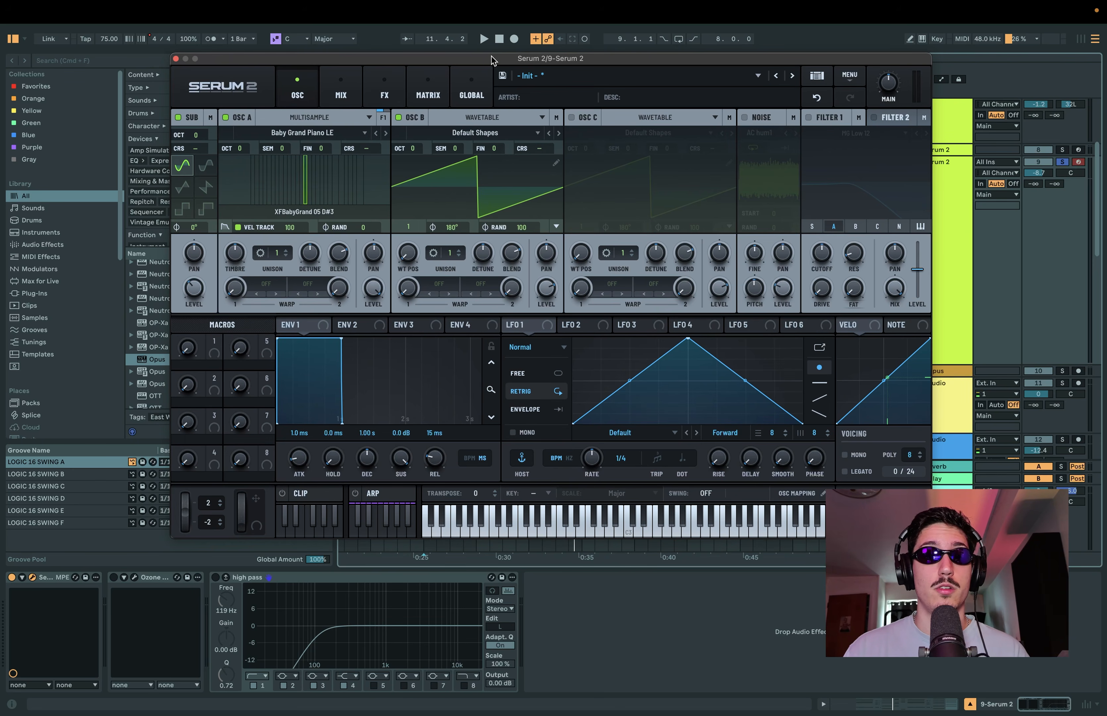
drag(493, 61, 479, 59)
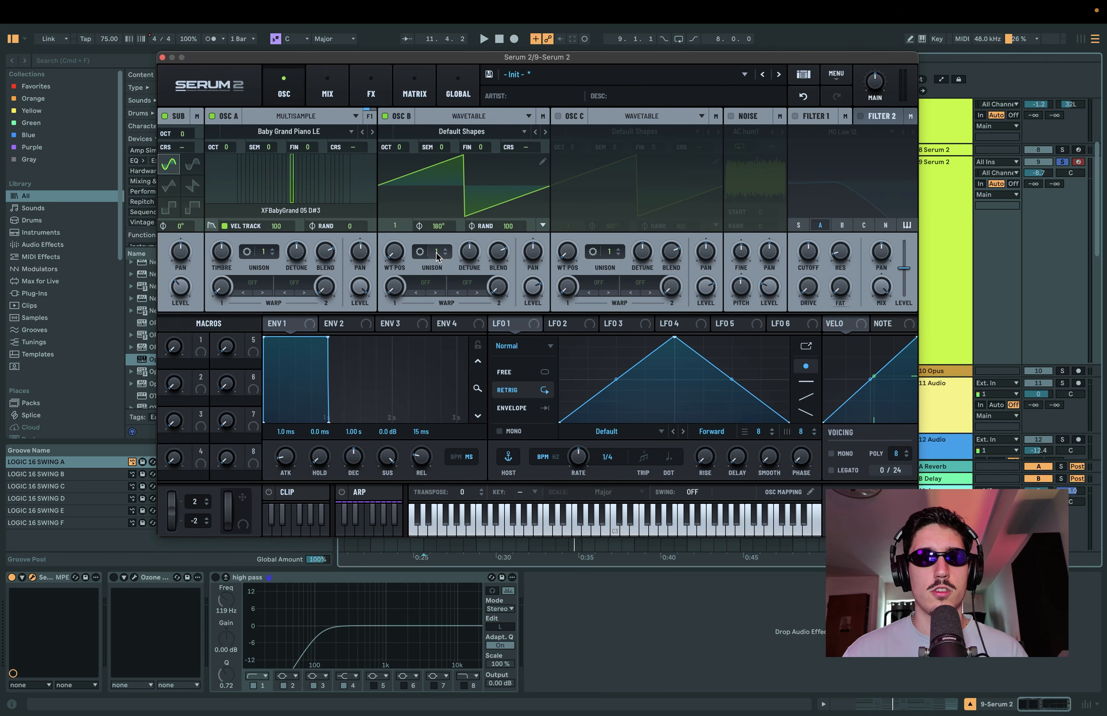
Step: Set oscillator B to 4 unison voices with 0.13 detune, lower its level and play the clip
drag(436, 253, 443, 235)
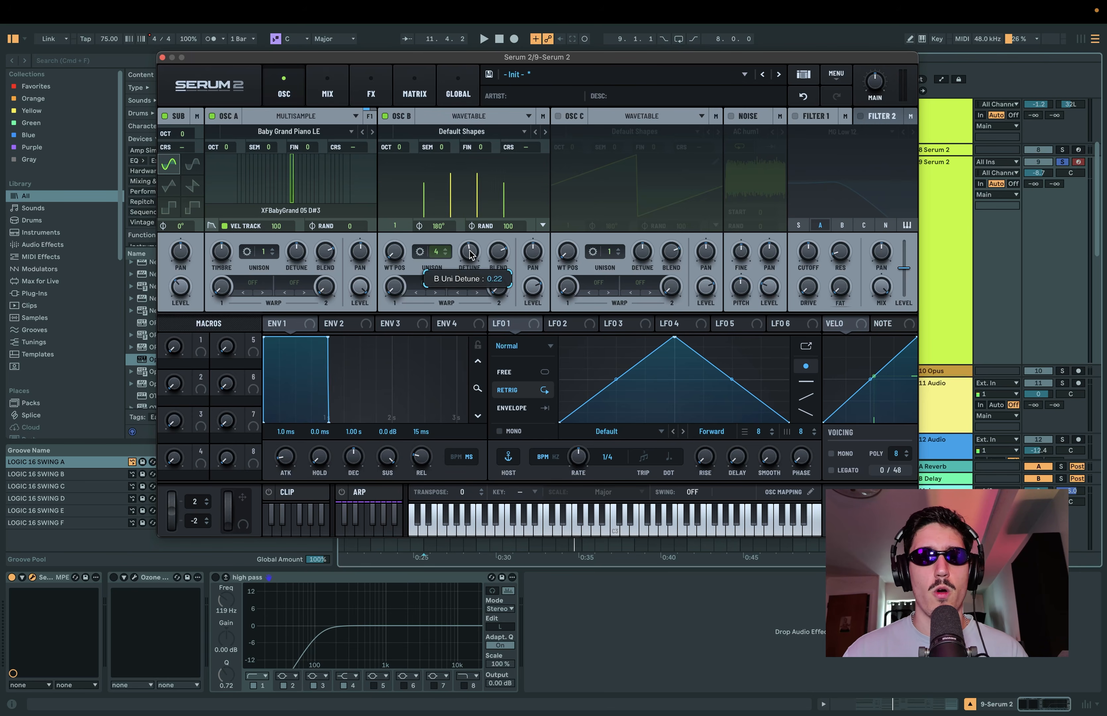
scroll(470, 253, down, 5)
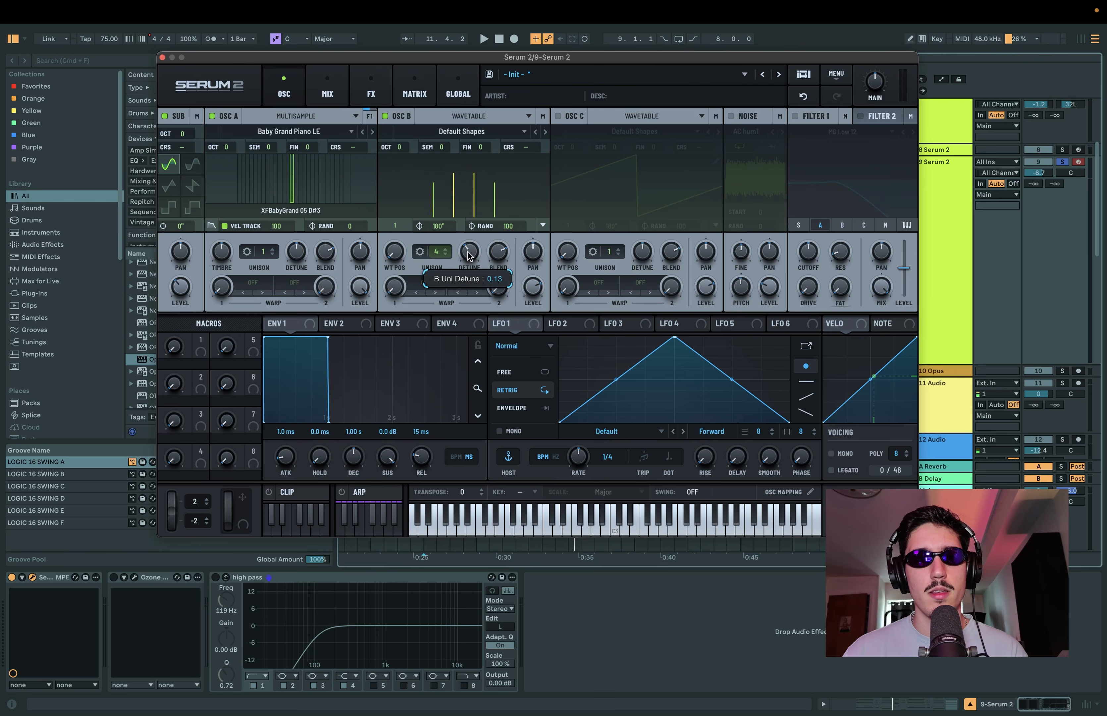
drag(533, 292, 530, 338)
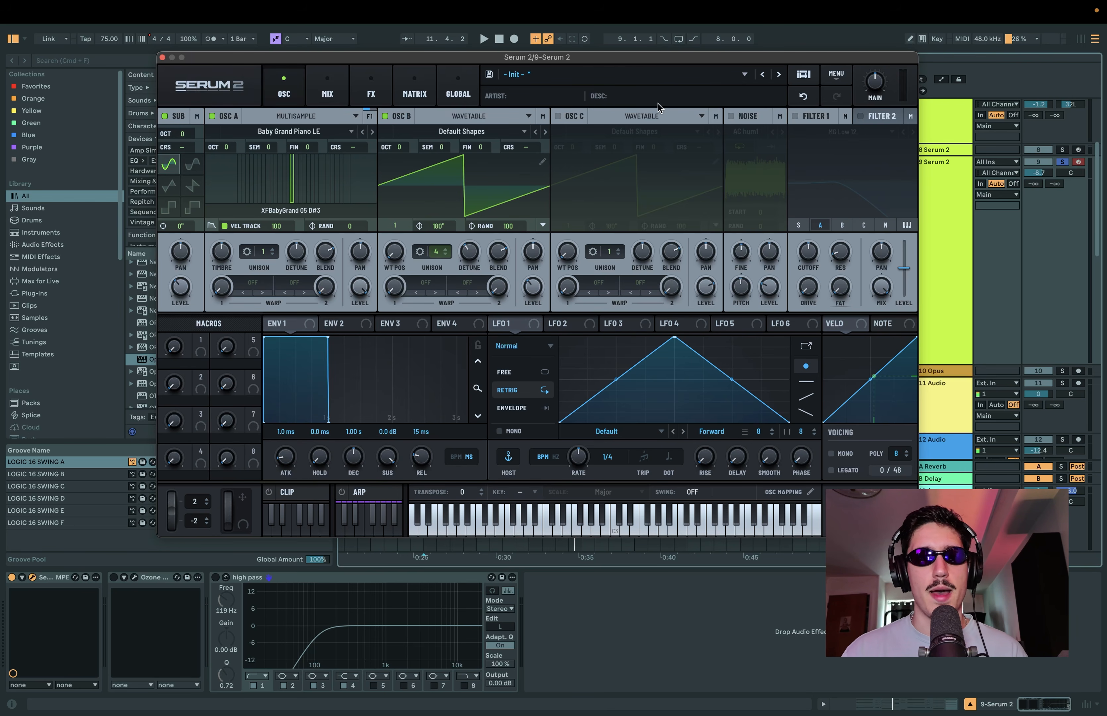
key(space)
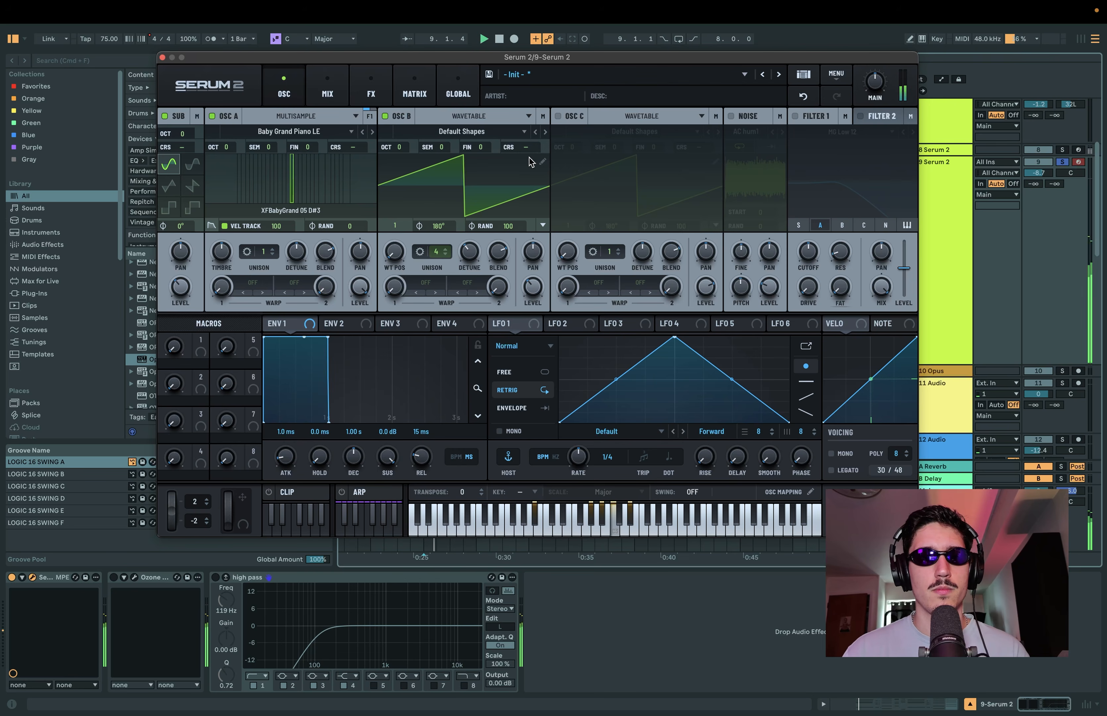
Step: Enable oscillator C as a Multisample and load the factory Celli Tremolo LE strings sound
click(558, 116)
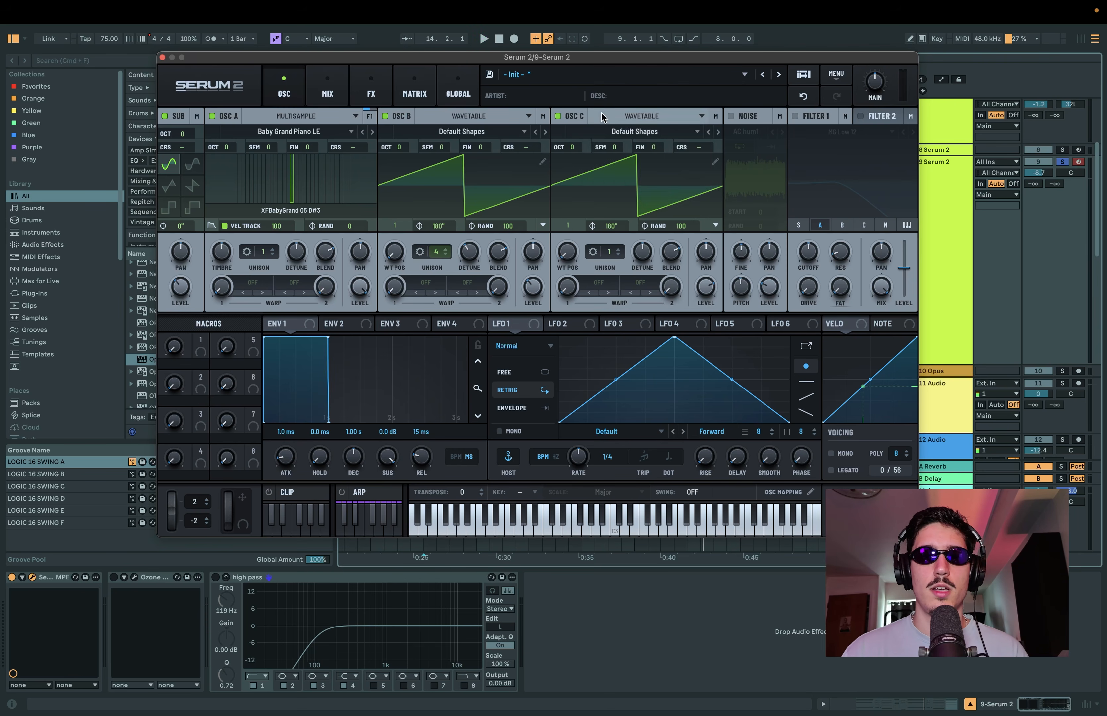
click(633, 117)
click(635, 146)
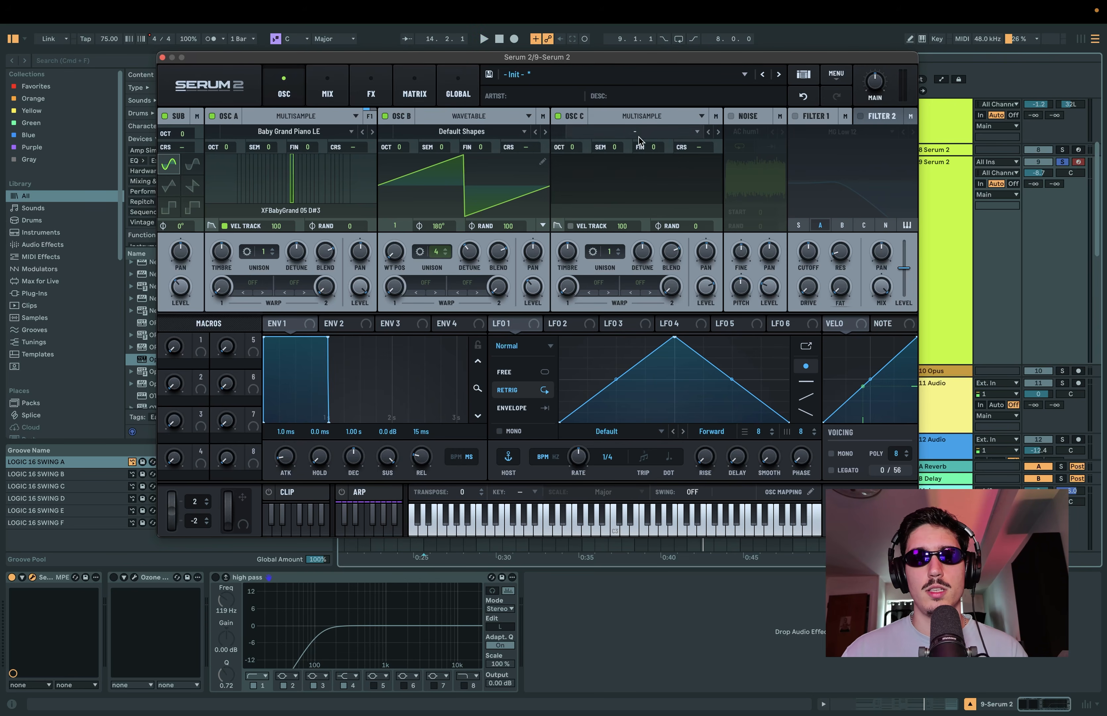
click(640, 133)
mouse_move(630, 146)
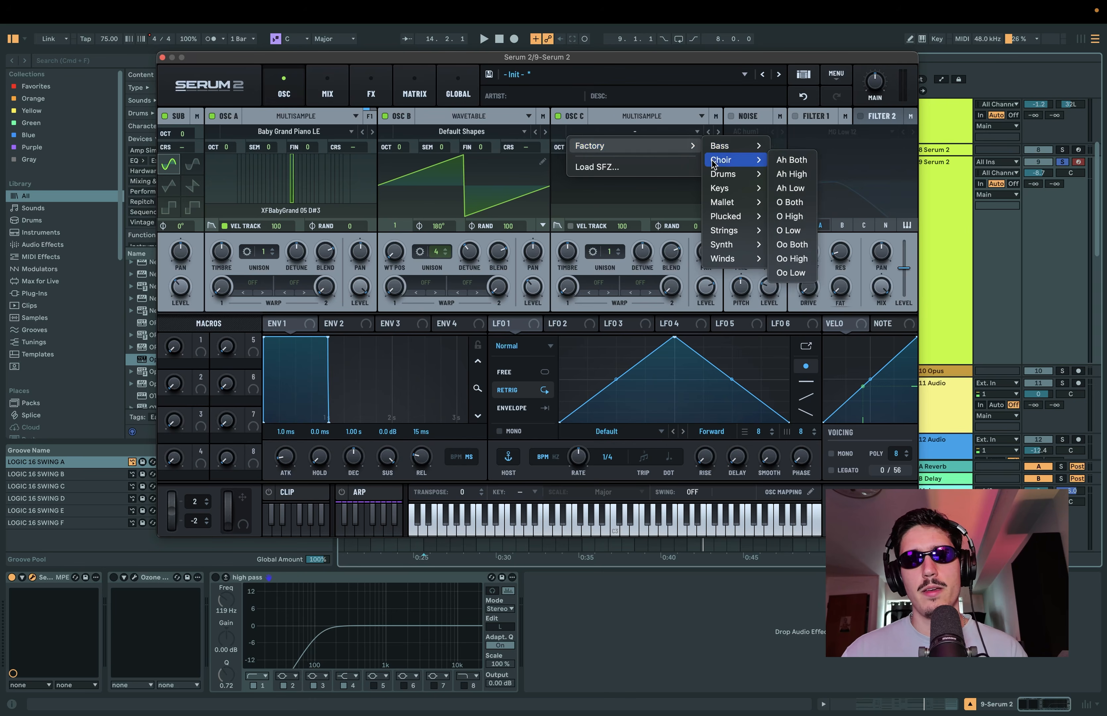
mouse_move(731, 232)
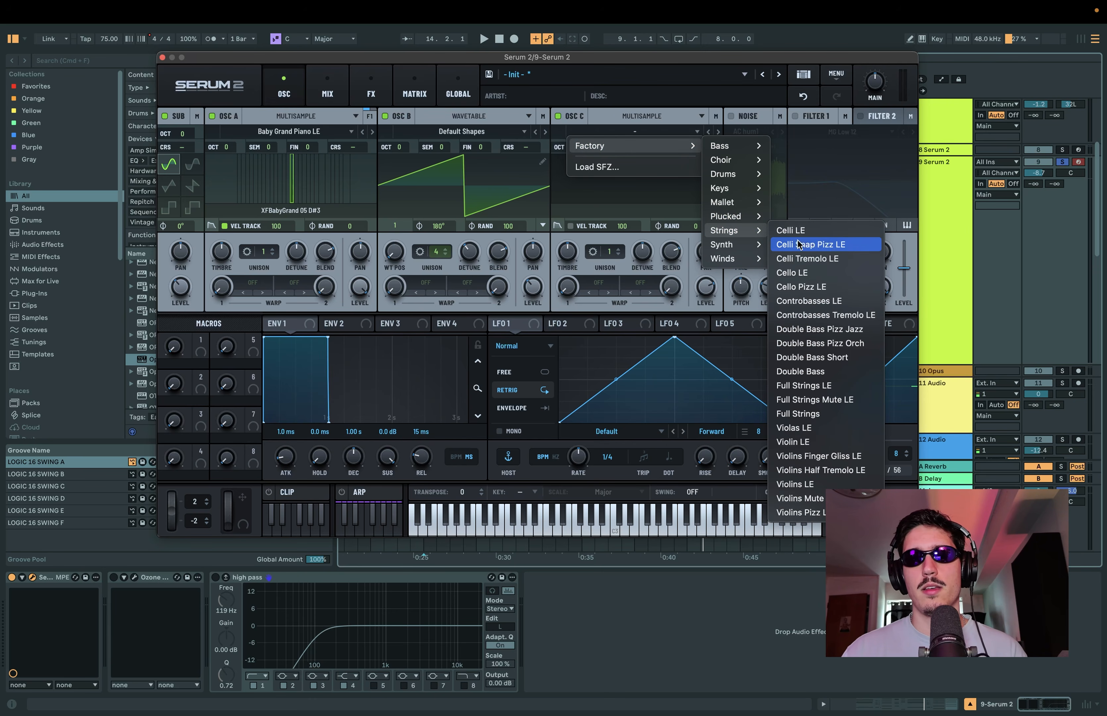
click(809, 260)
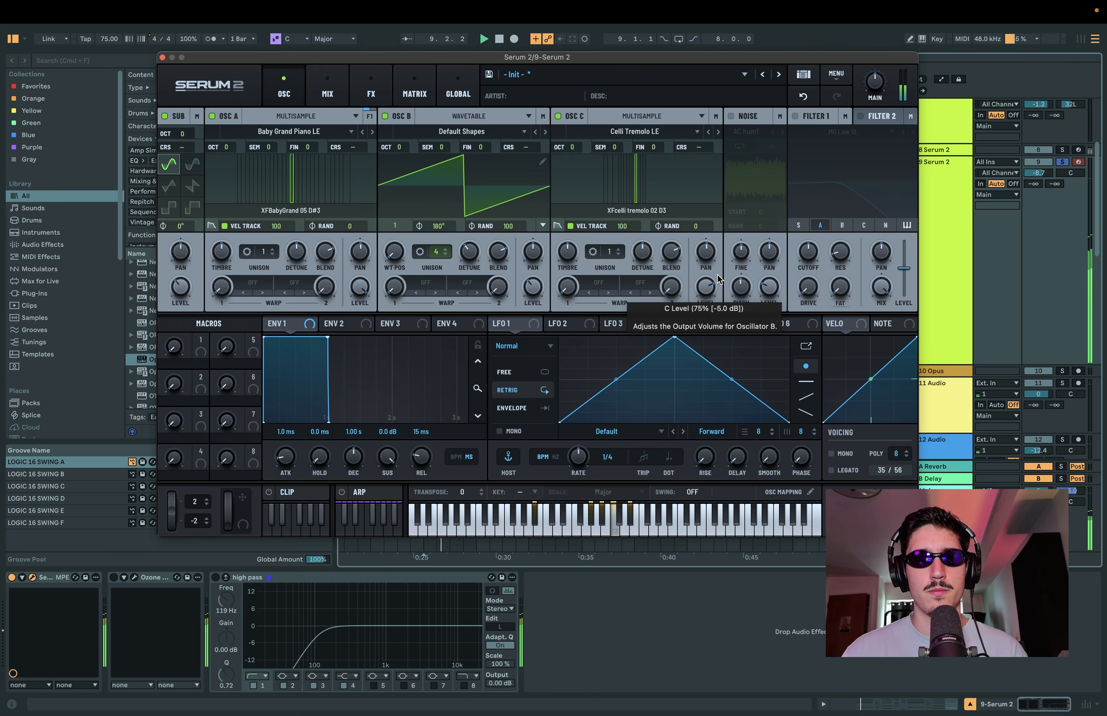
Step: Turn off oscillator A, the sub oscillator and oscillator B to isolate oscillator C
click(212, 116)
click(165, 116)
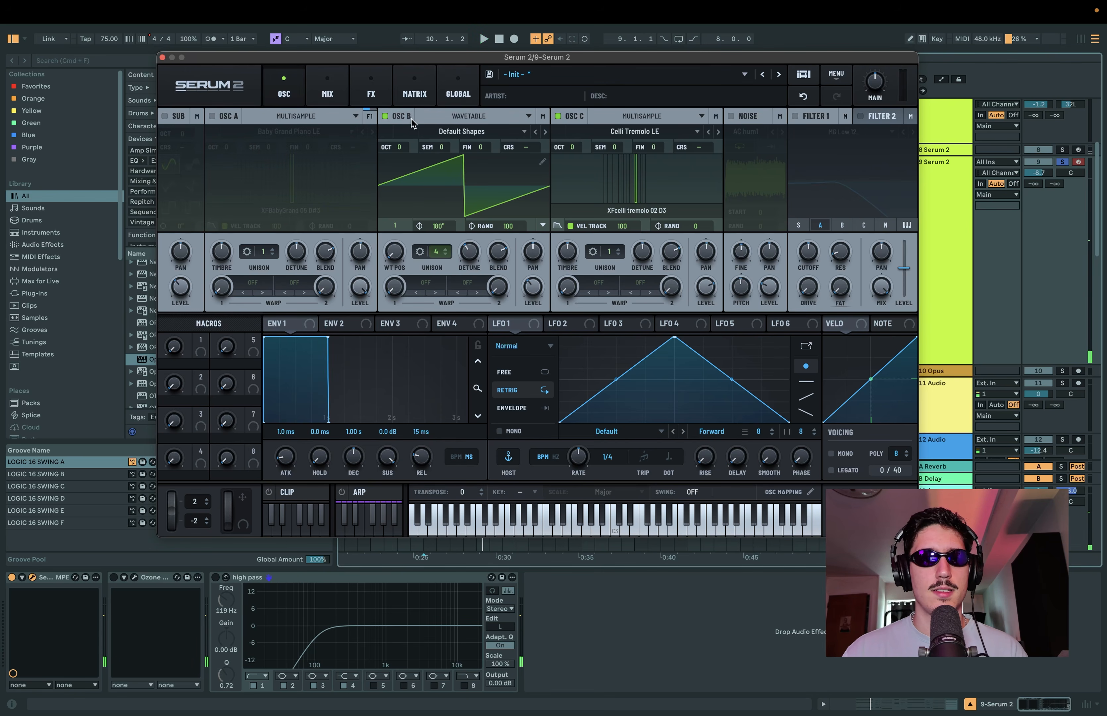
click(385, 116)
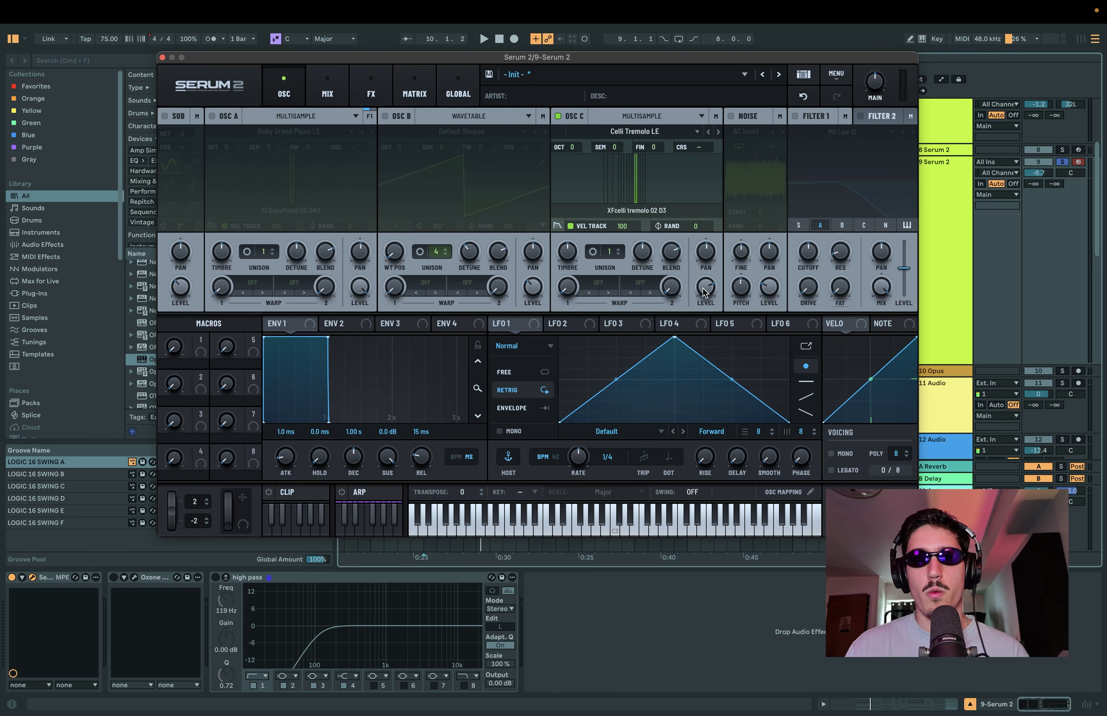
Step: Lower oscillator C's level to zero and shape LFO 1 as a rising ramp in Envelope mode with a 1/2 rate
drag(706, 289, 707, 326)
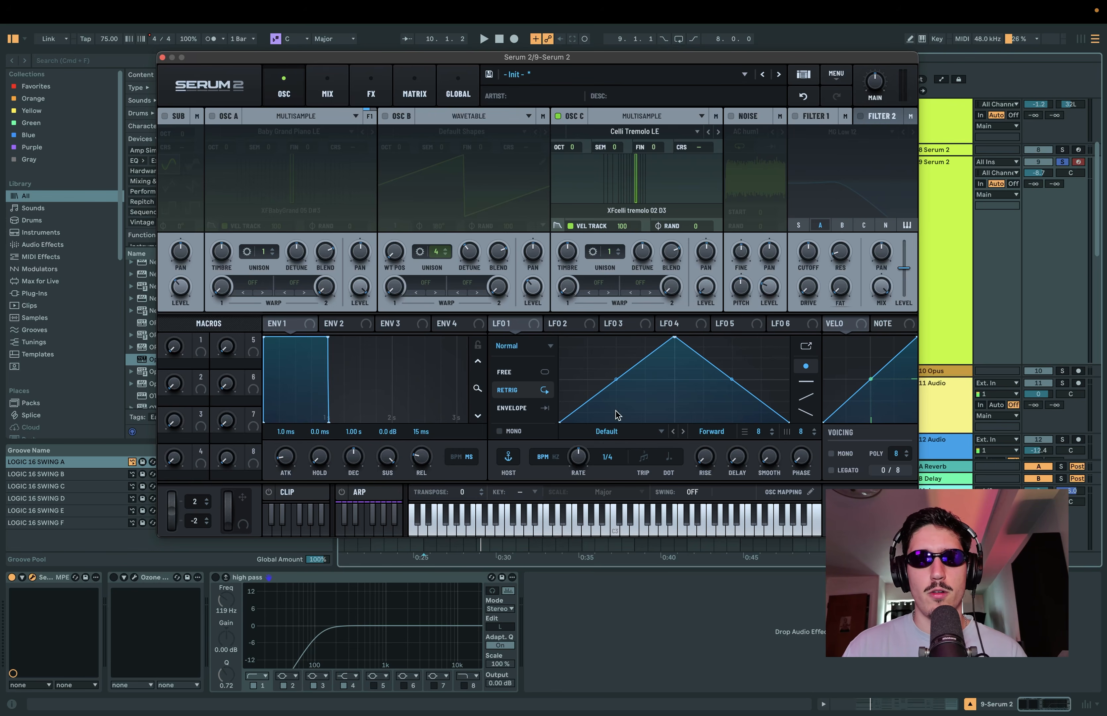
click(532, 327)
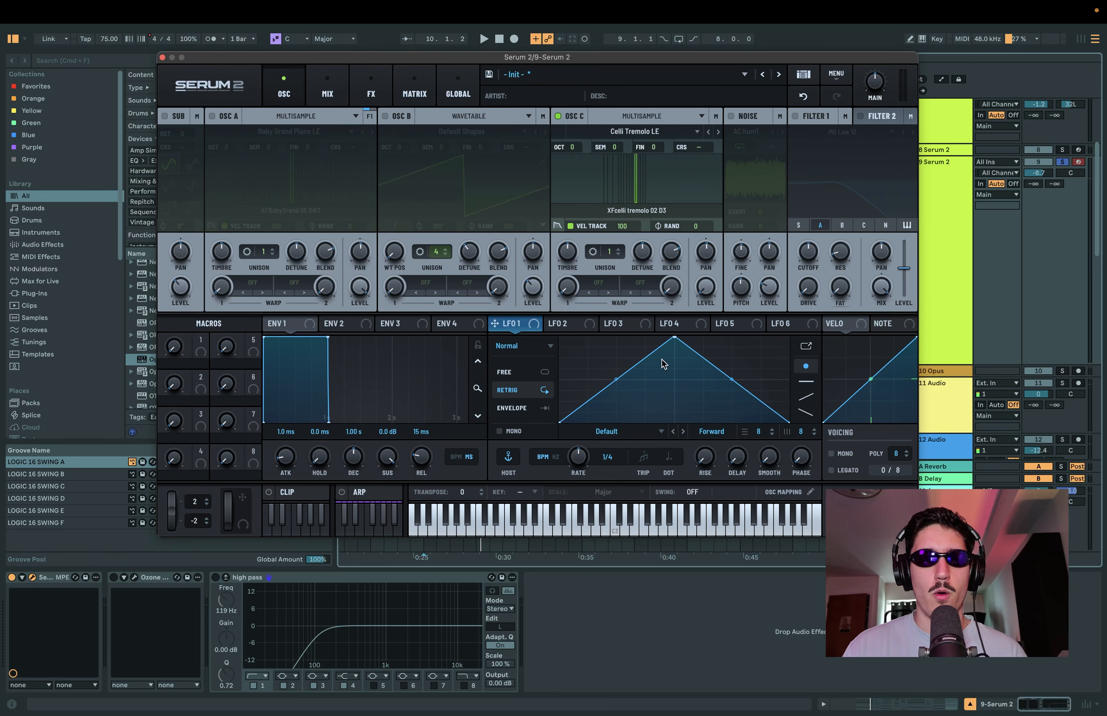
drag(674, 336, 856, 336)
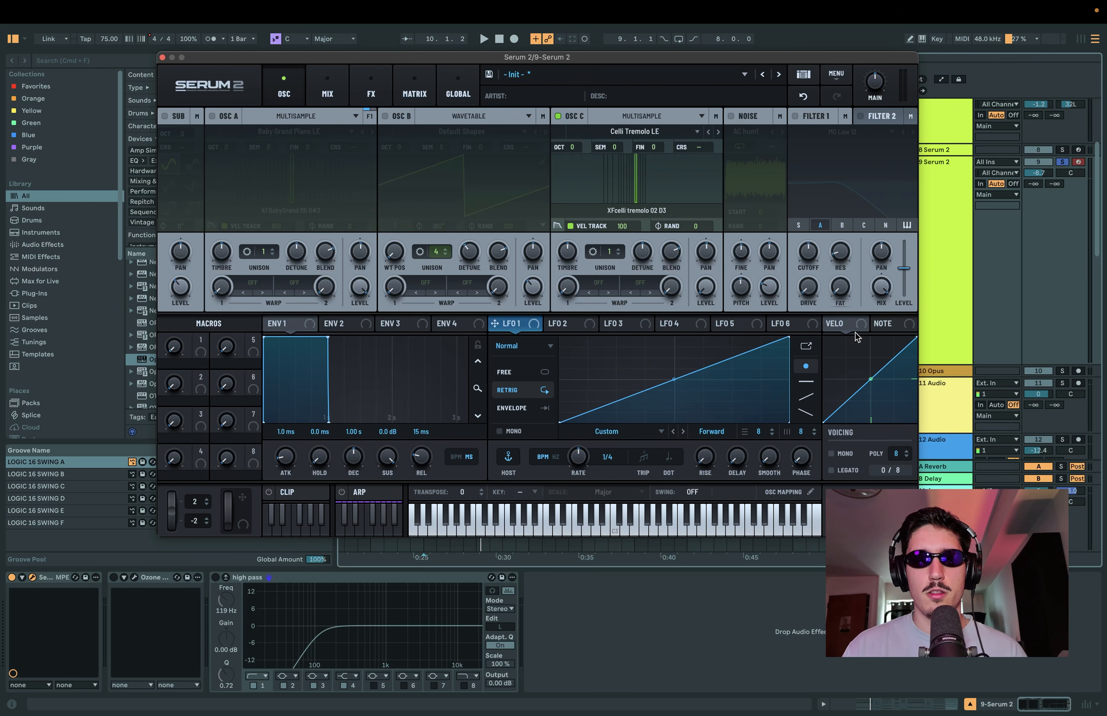
click(542, 409)
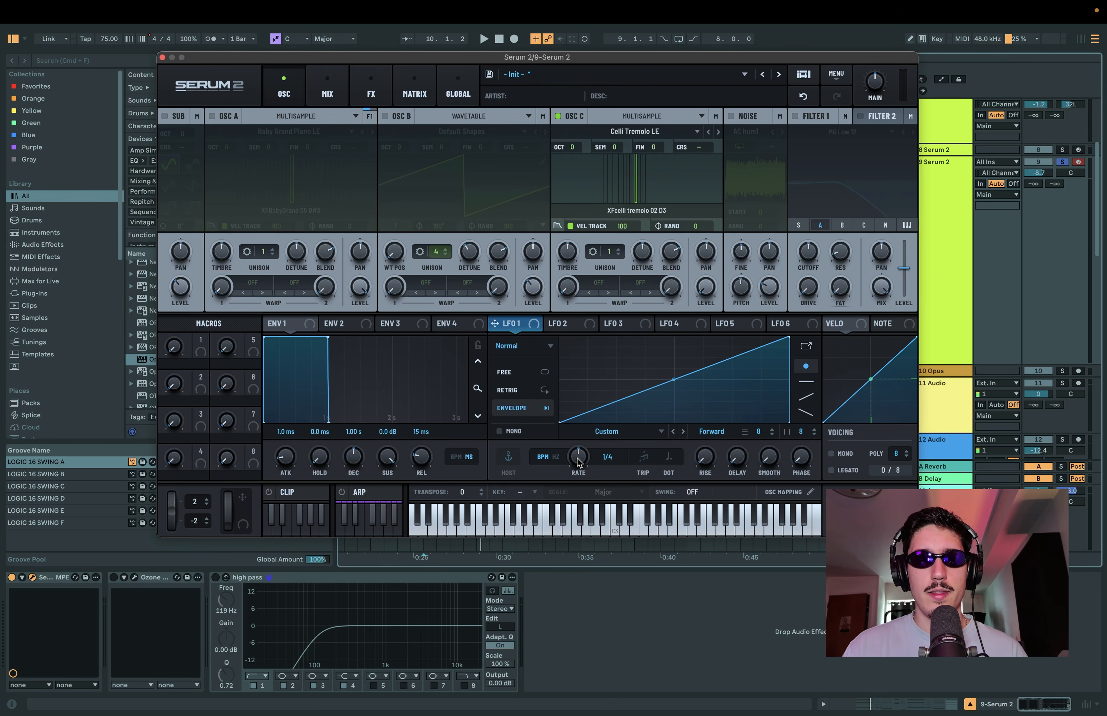
drag(577, 459, 573, 457)
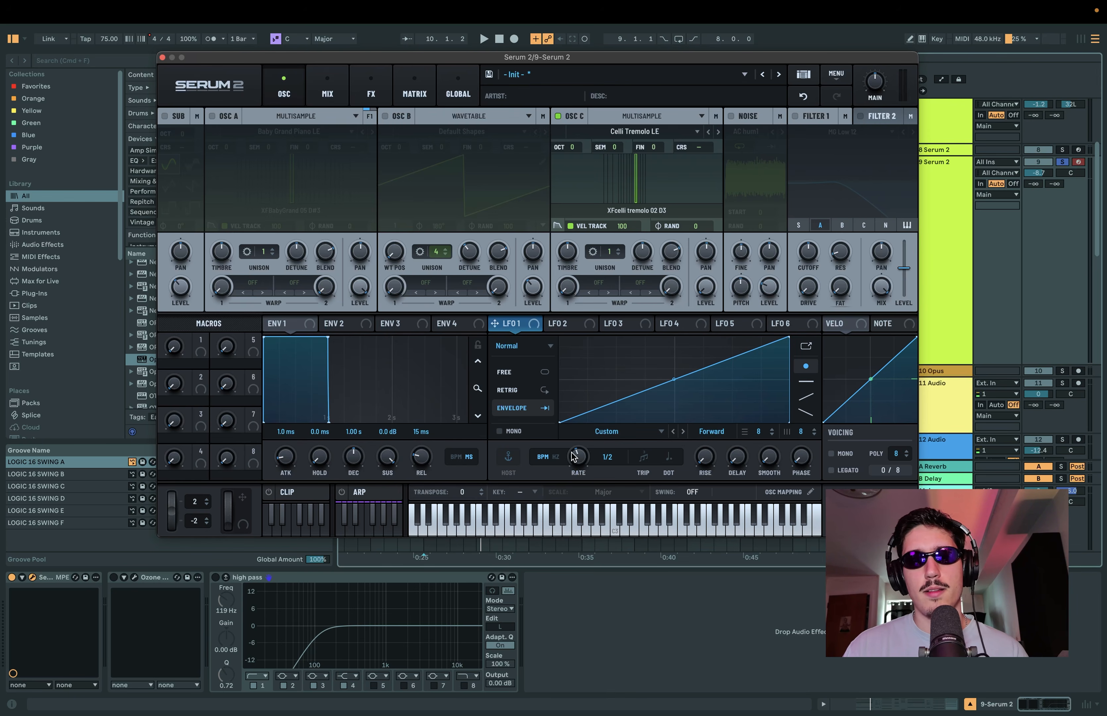
Step: Modulate oscillator C's level with LFO 1 by about 32% and play the clip
drag(525, 328, 694, 324)
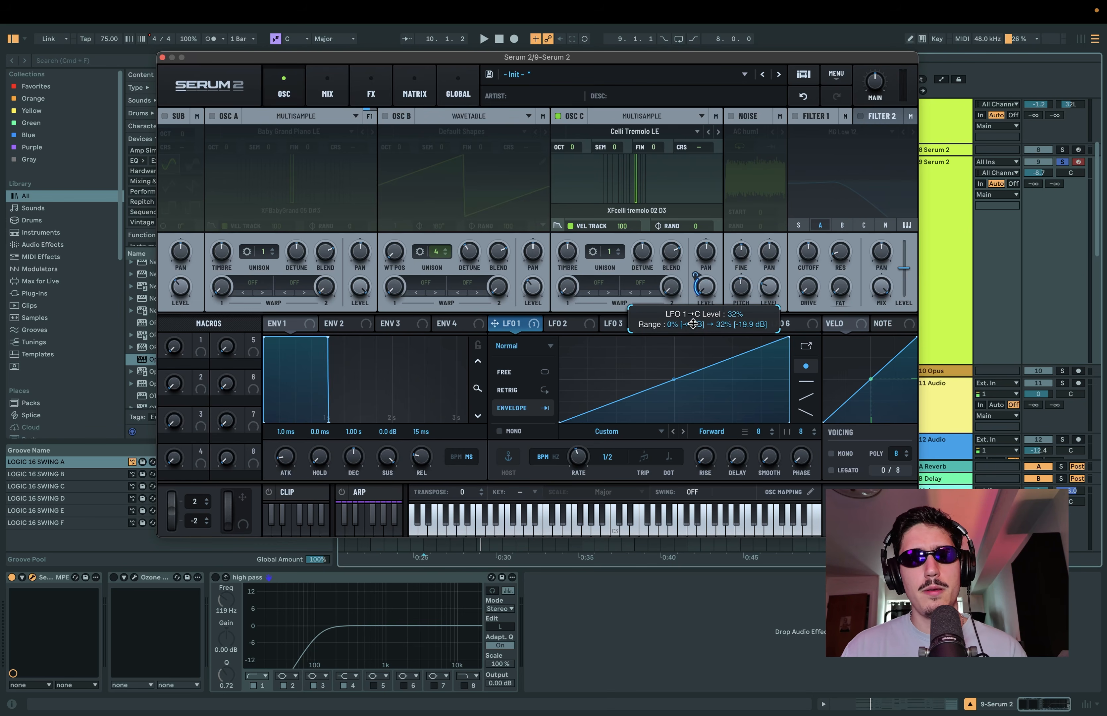
drag(693, 324, 693, 323)
key(space)
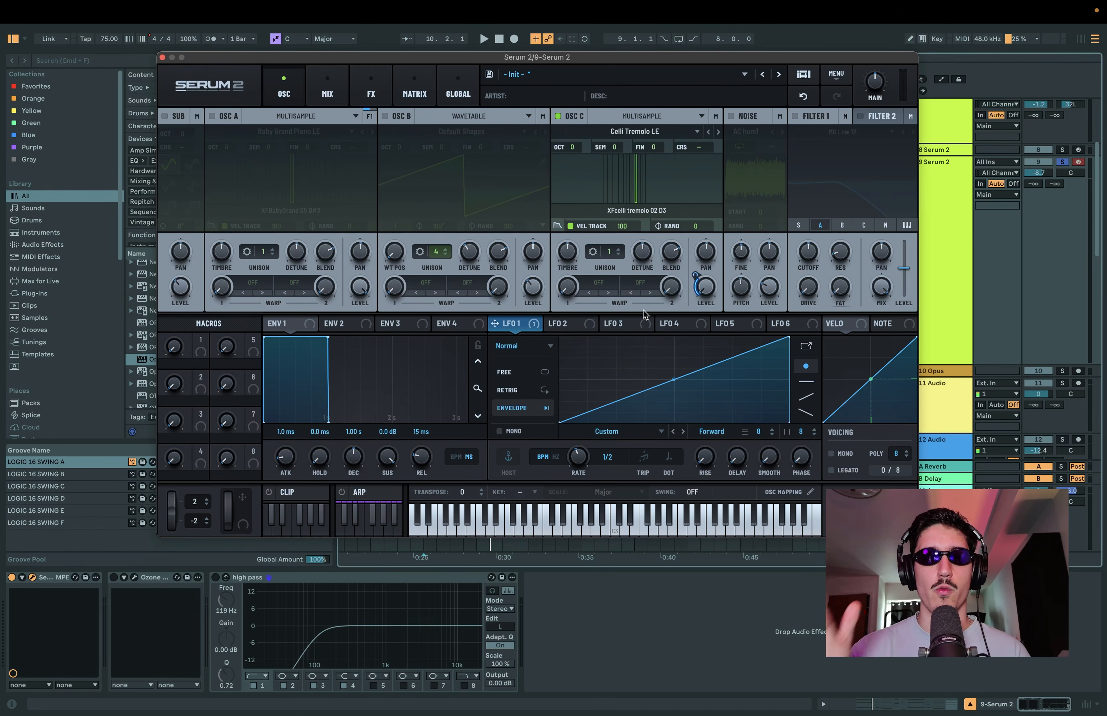
Step: Turn oscillator B, oscillator A and the sub oscillator back on and play the full layered sound
click(384, 116)
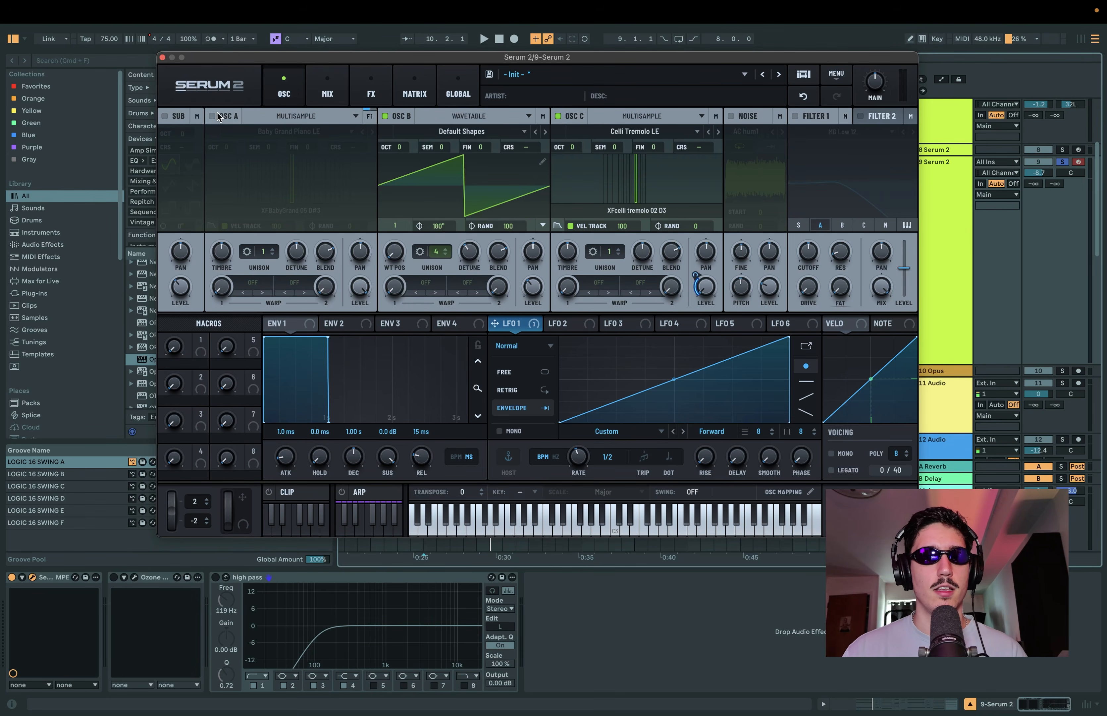
click(213, 116)
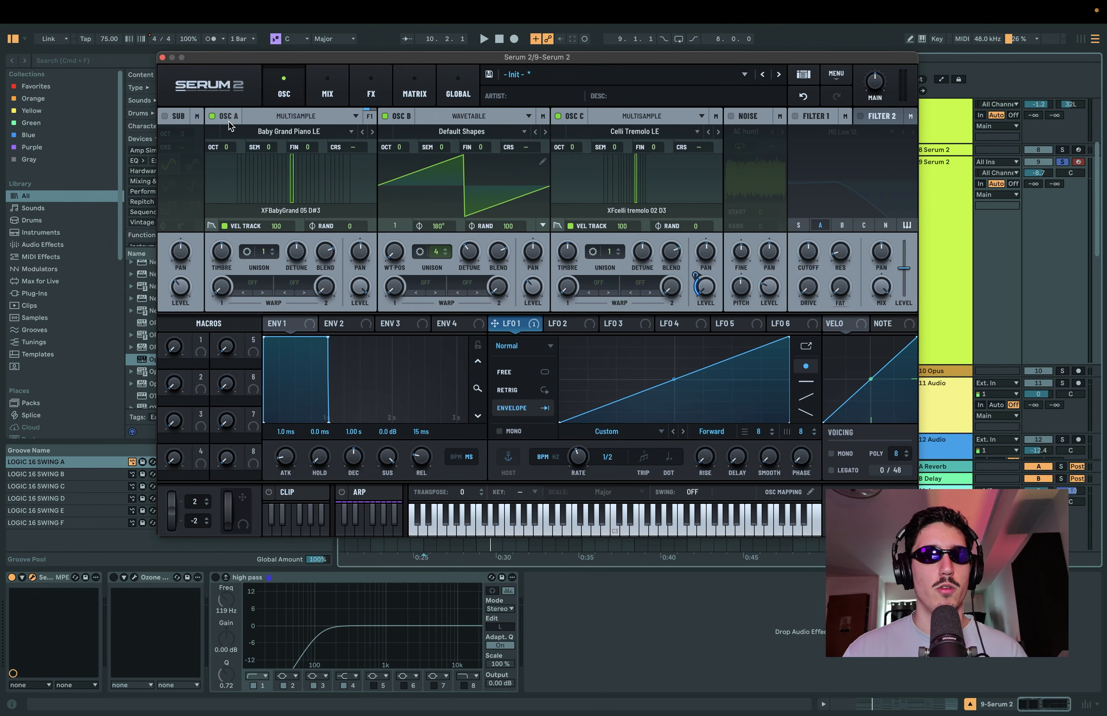
click(165, 116)
key(space)
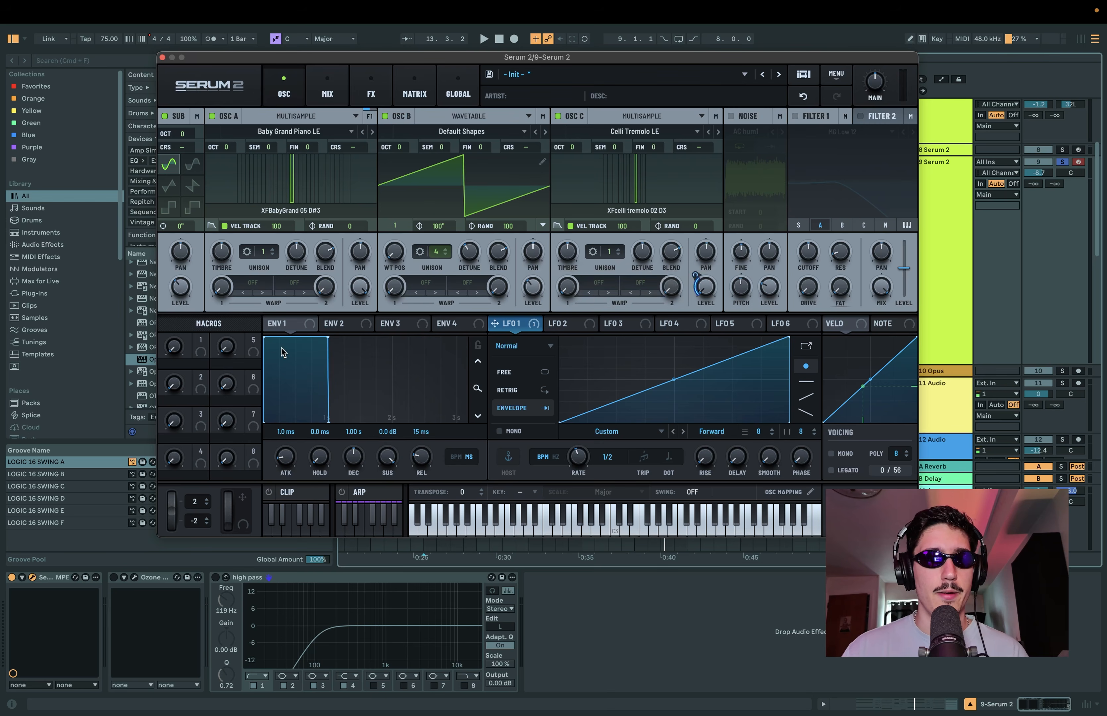
Step: Set Envelope 1 to 14 ms attack, about 1.57 s decay, -3.8 dB sustain and about 331 ms release, and play the clip
double_click(286, 456)
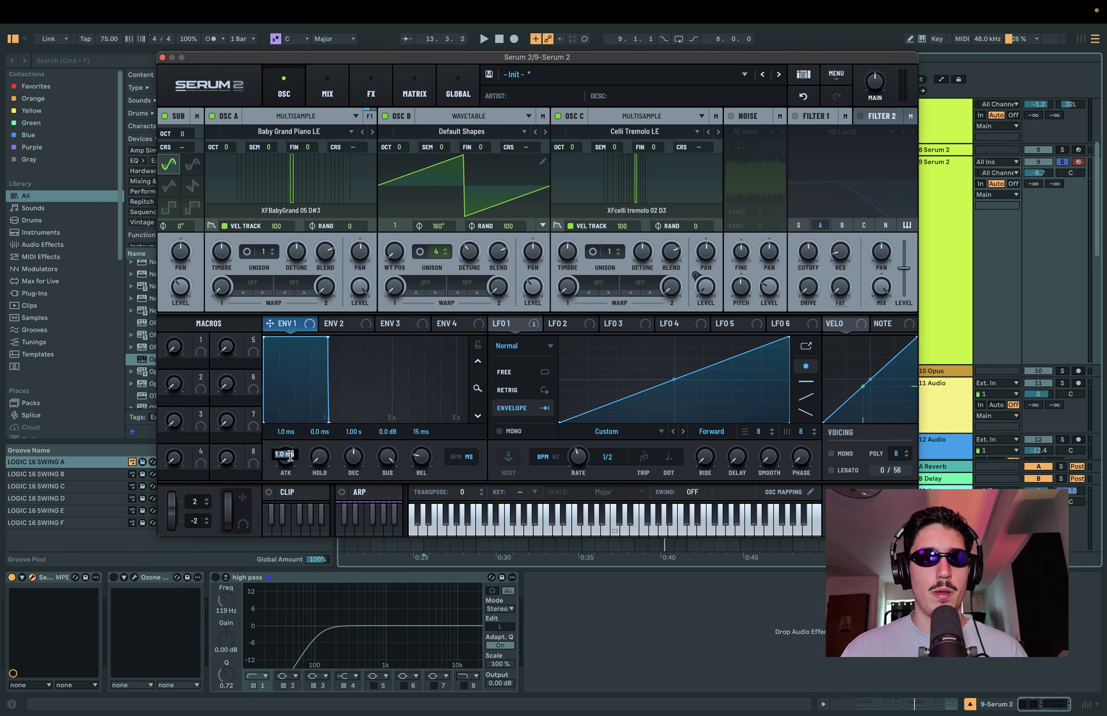
text(14)
key(Return)
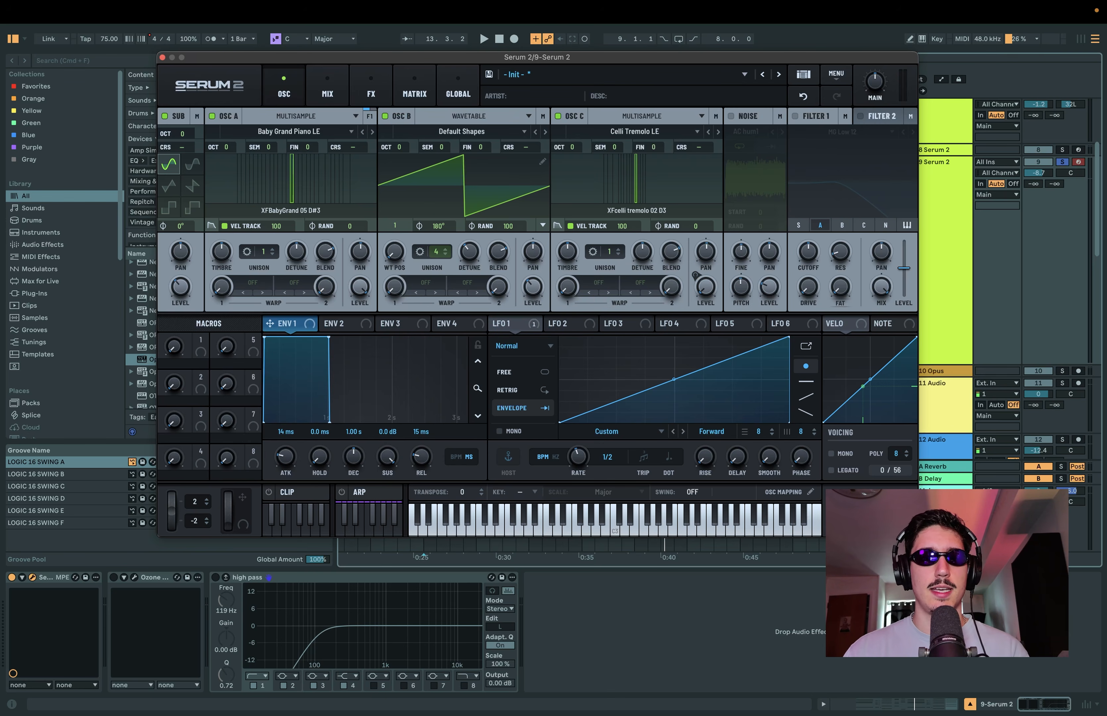
drag(329, 338, 386, 355)
drag(437, 458, 429, 431)
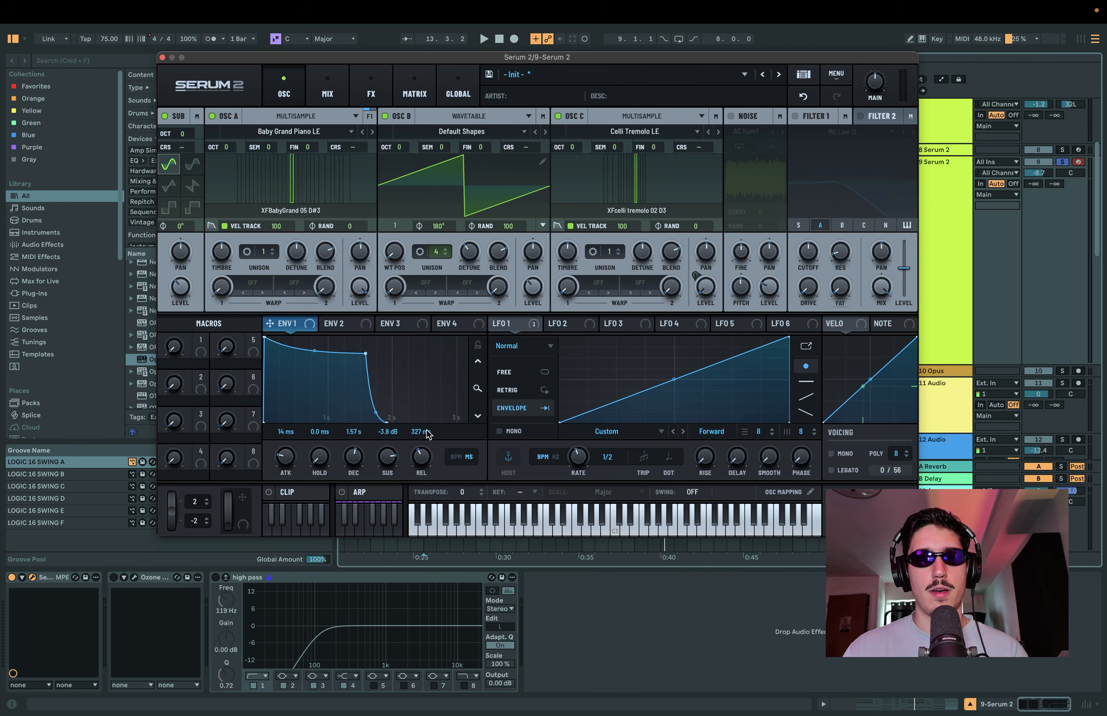
key(space)
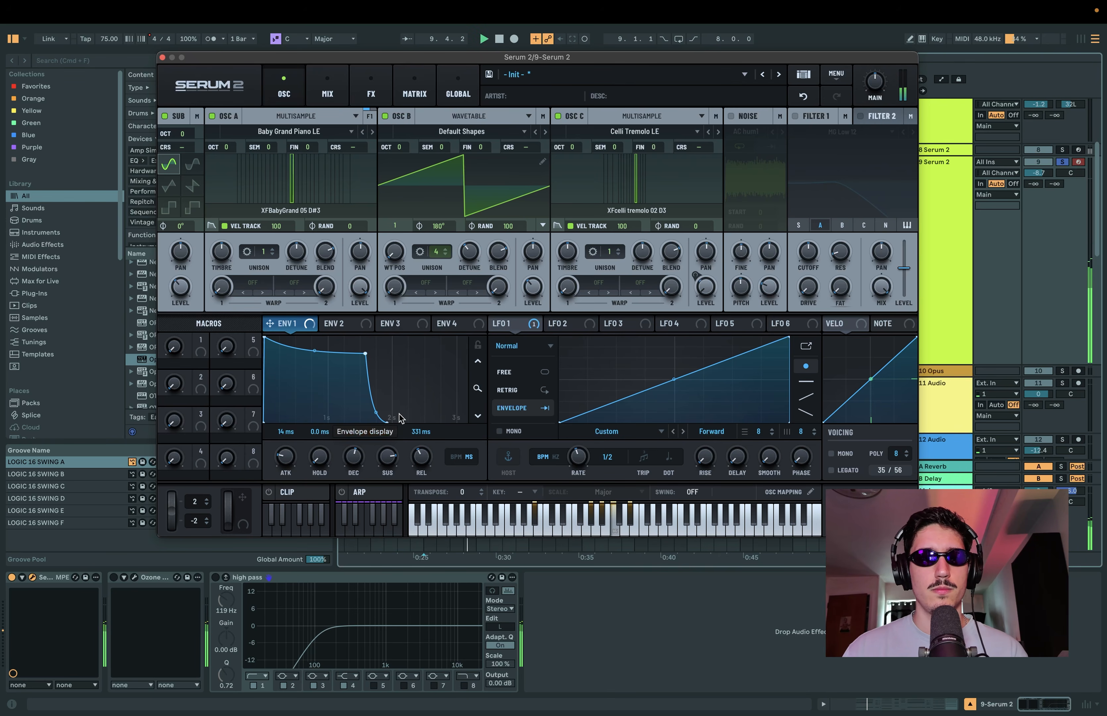
Step: Enable the noise oscillator and load the Brown noise color, moving the Serum 2 window up for access
drag(756, 59, 757, 38)
click(732, 96)
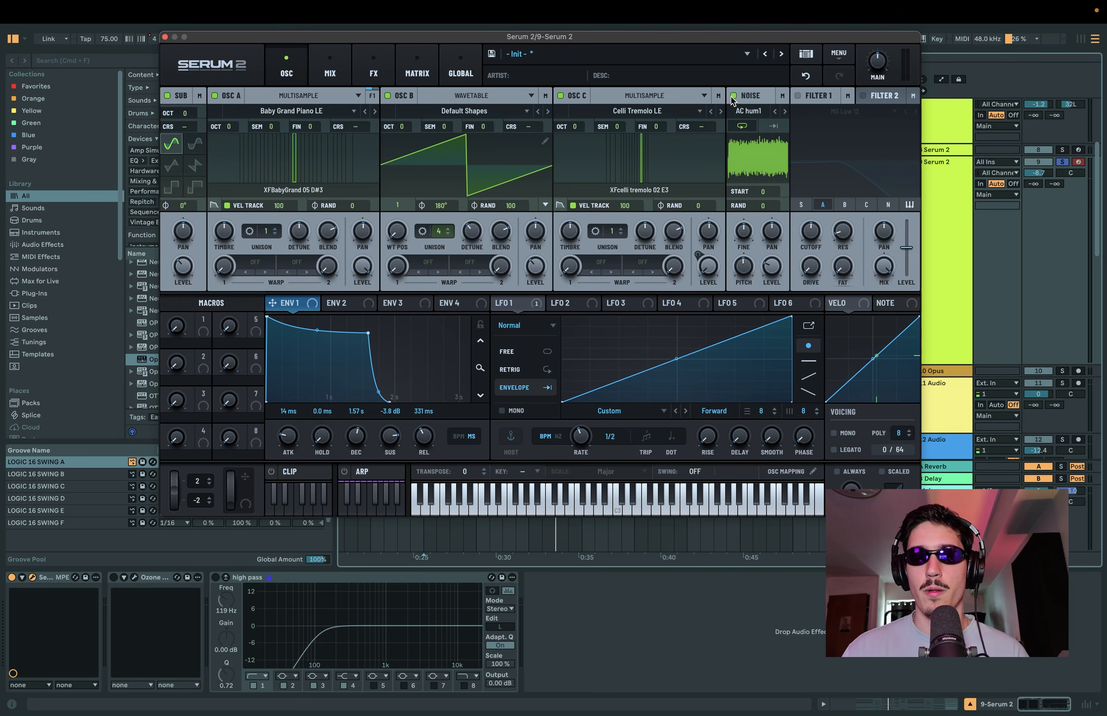
click(754, 111)
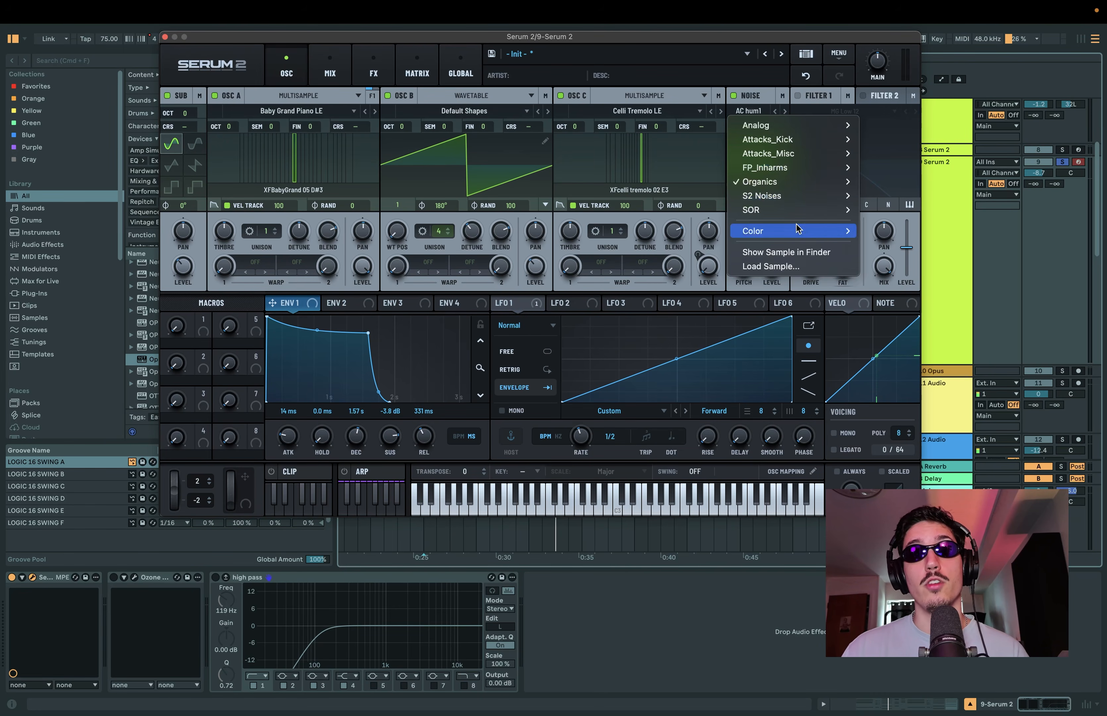
mouse_move(819, 231)
click(878, 259)
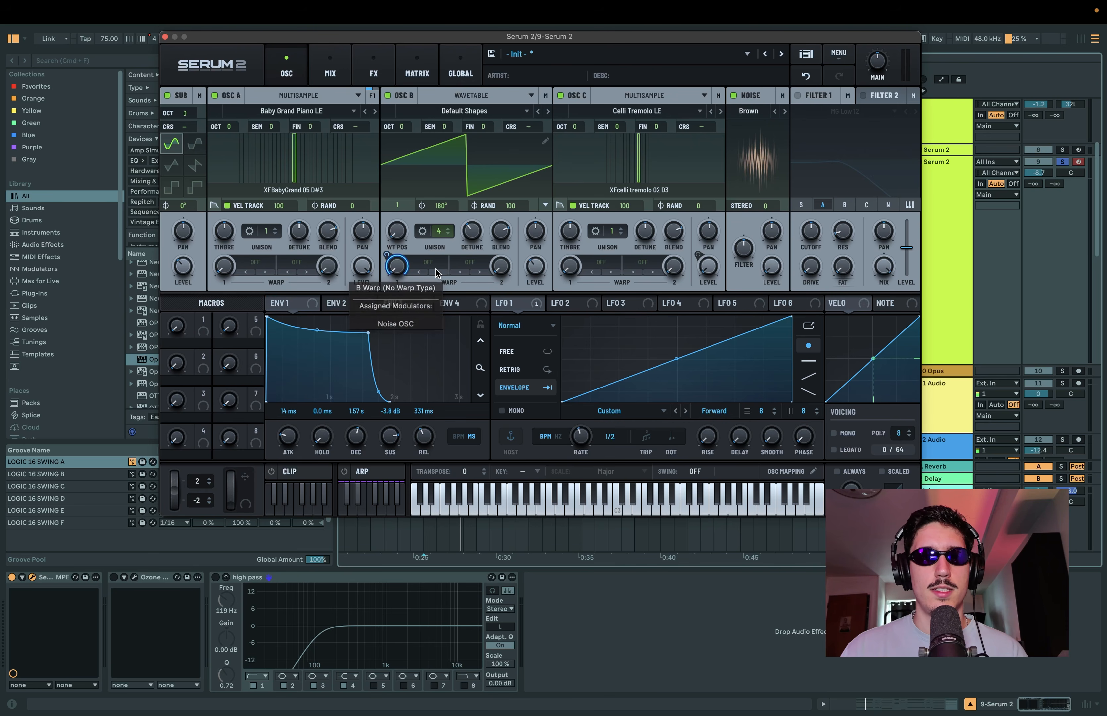
Step: Set oscillator B's first warp mode to Bend +/- and reposition the Serum 2 window
click(428, 262)
mouse_move(452, 305)
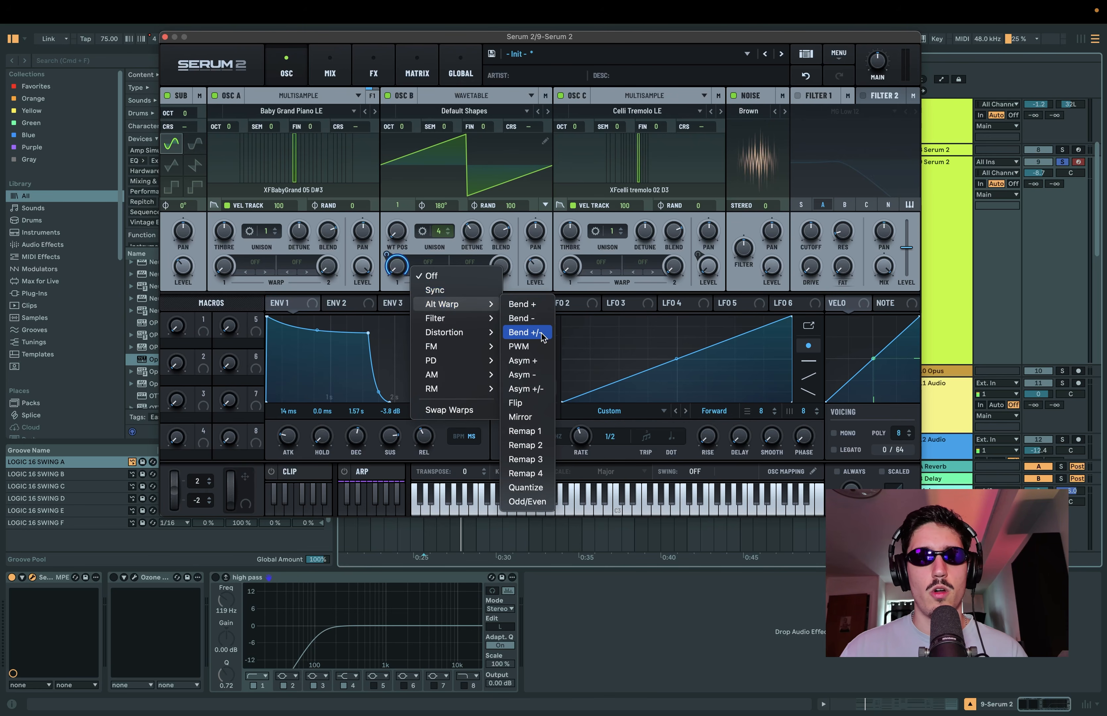
click(524, 333)
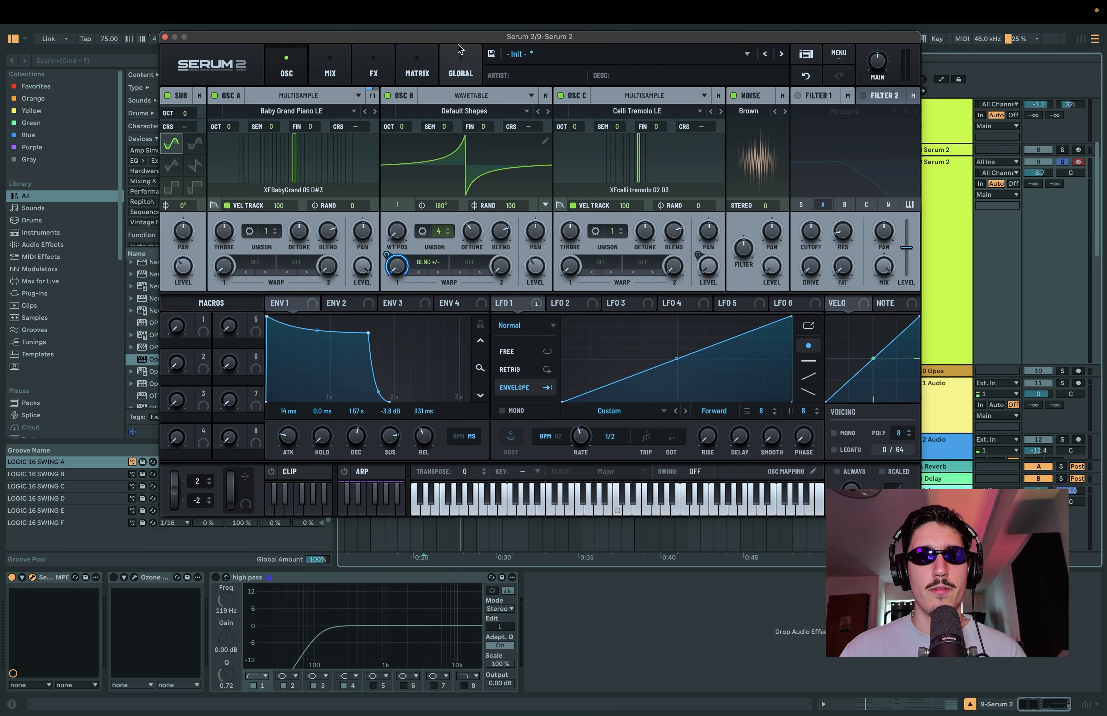
drag(485, 36, 478, 46)
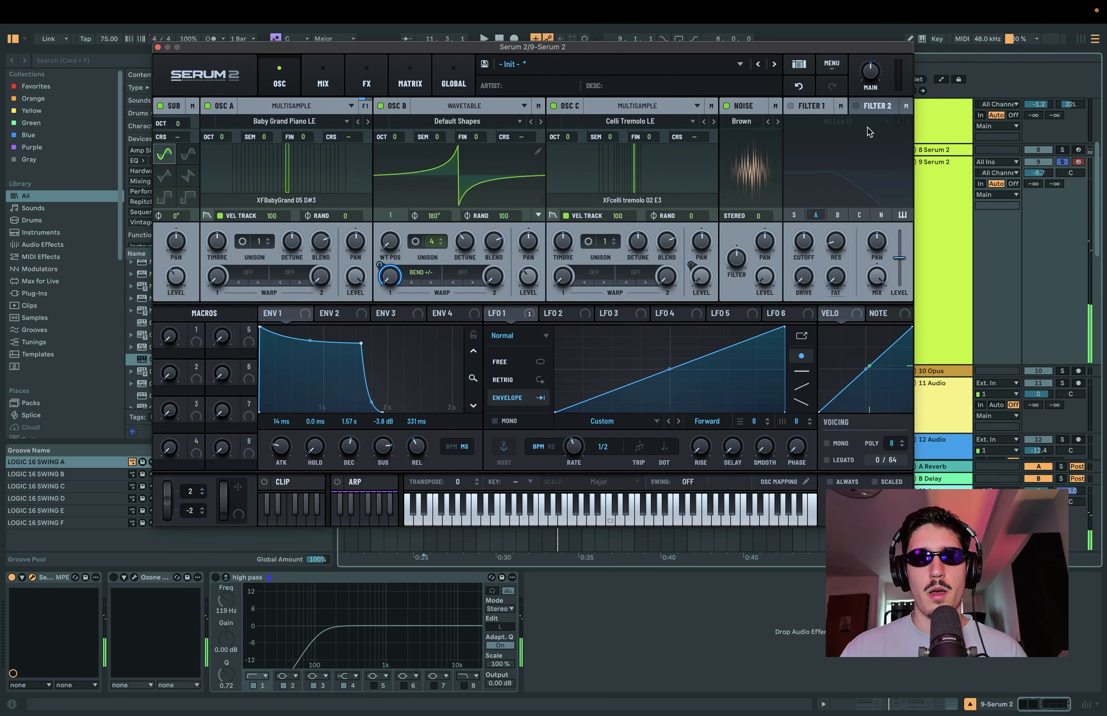
Step: Enable Filter 1 with only oscillator B routed through it, and turn on its key tracking
click(793, 107)
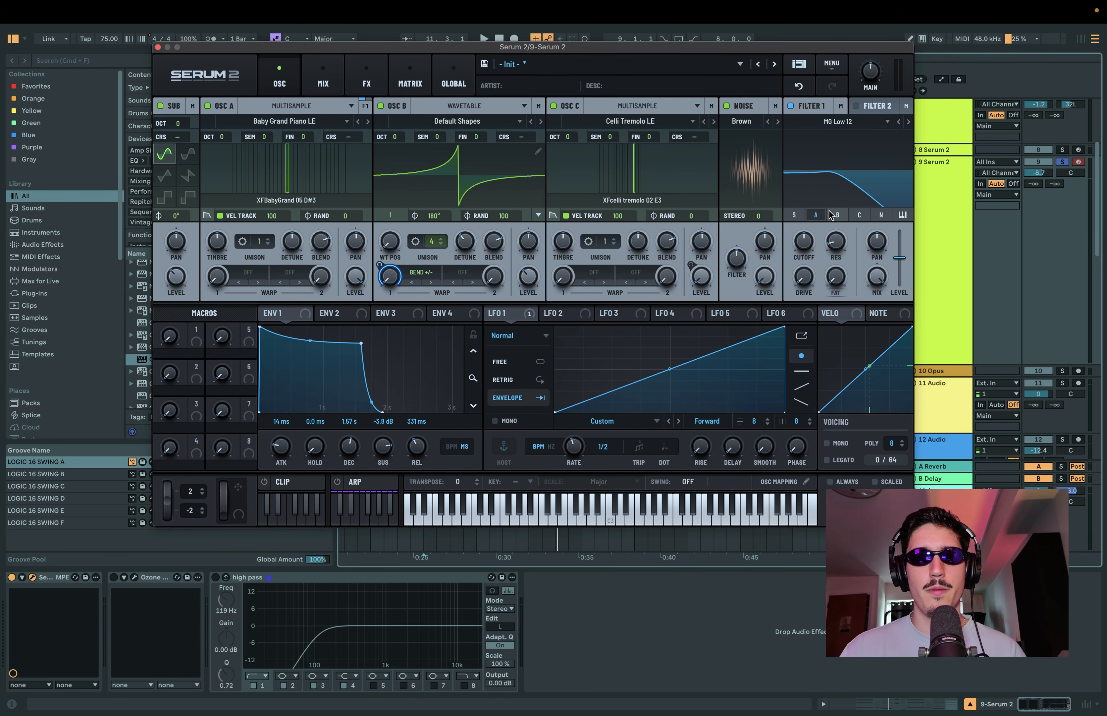
click(837, 217)
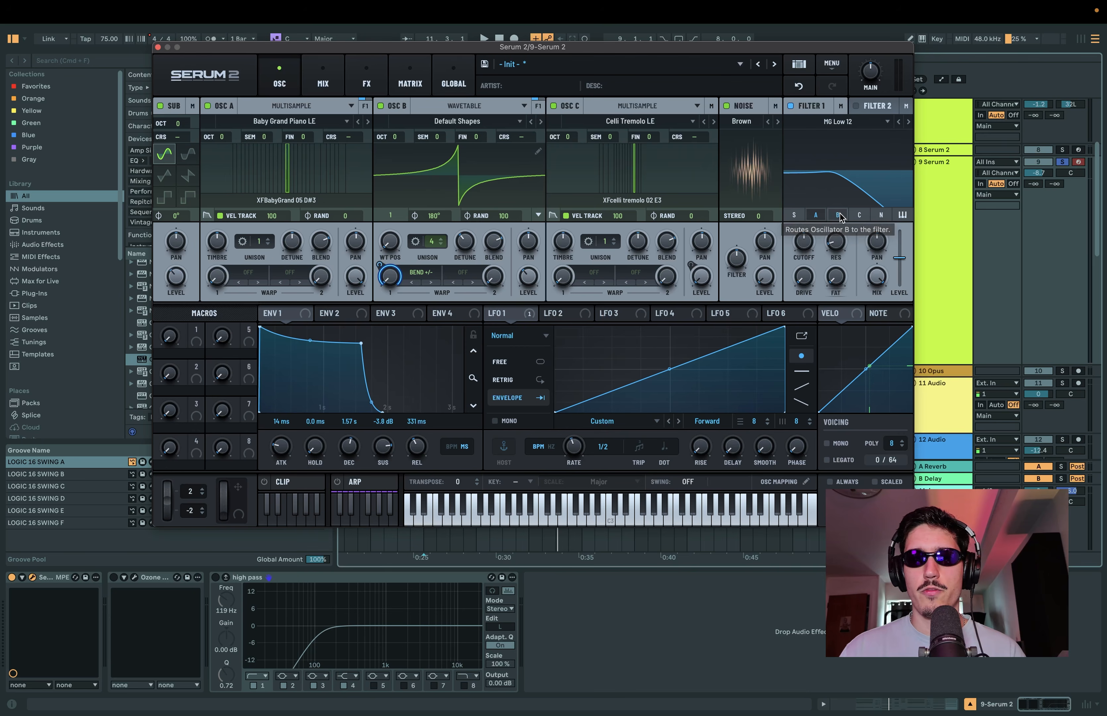
click(817, 217)
click(903, 215)
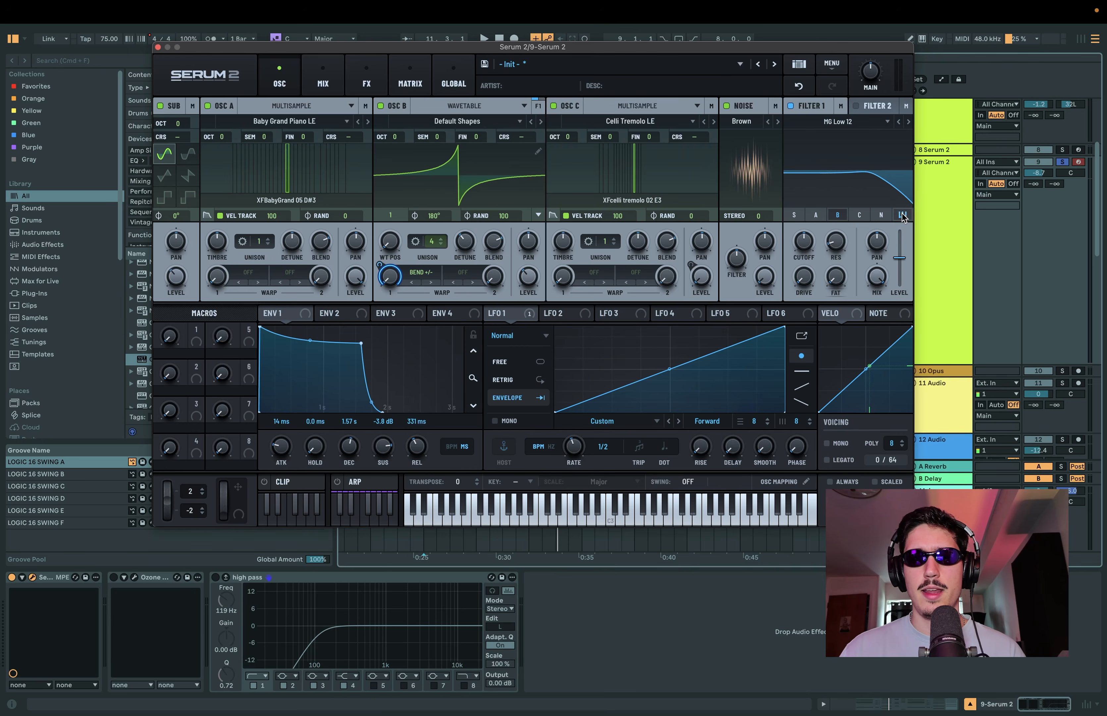
Step: Lower Filter 1's cutoff to about 525, modulate it with the noise oscillator by about 13%, and play the clip
drag(814, 242, 841, 269)
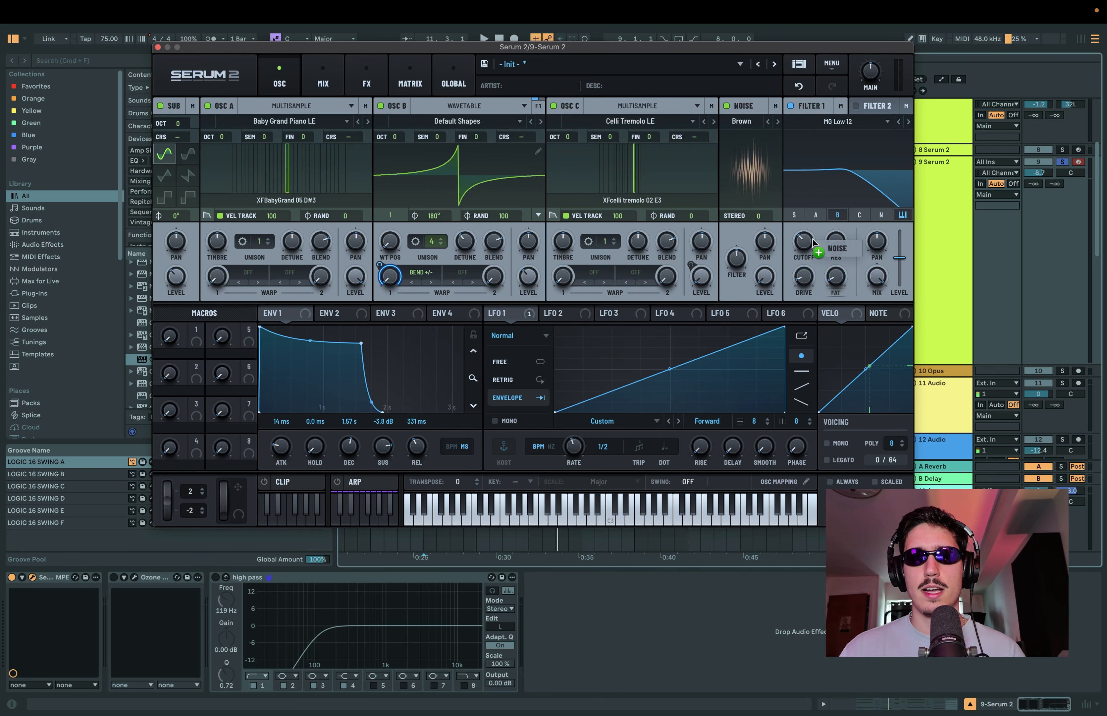
drag(799, 235, 790, 264)
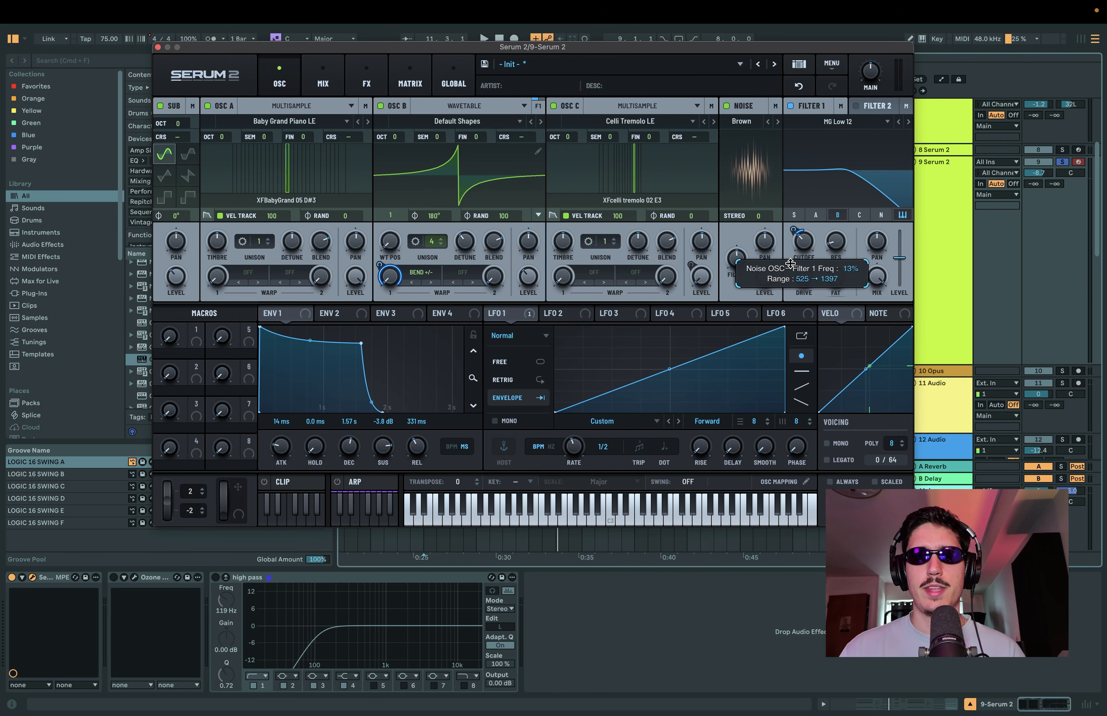
key(space)
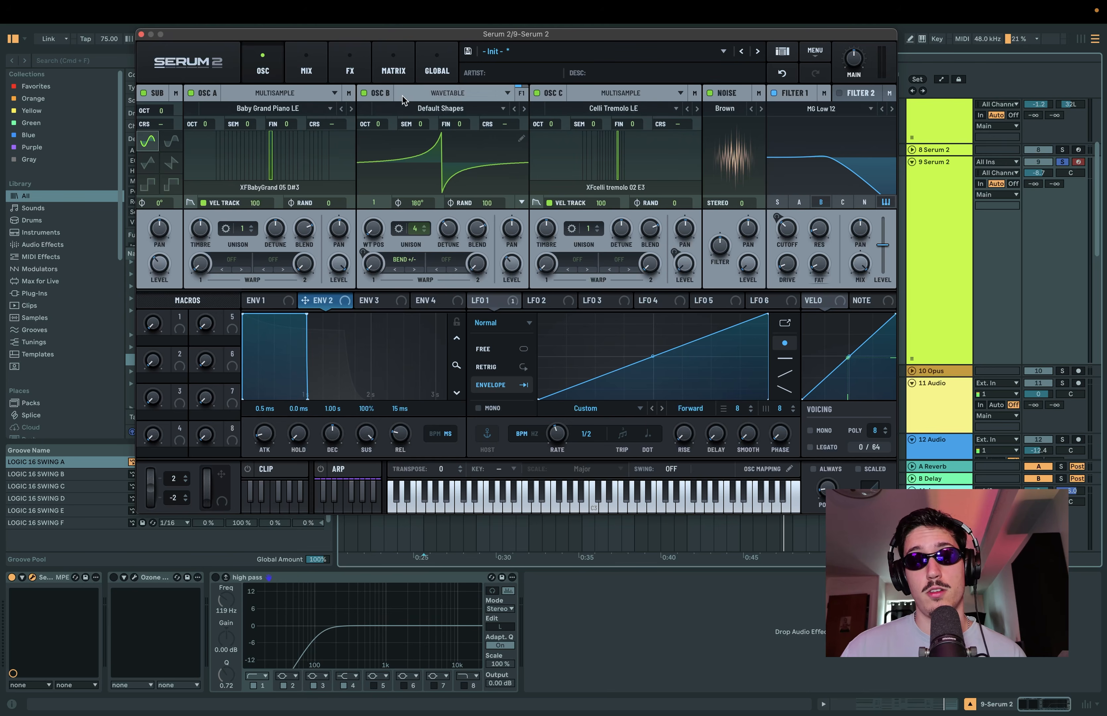
Step: Shape Envelope 2 into a very short pluck with about 42 ms decay and zero sustain
drag(456, 360, 452, 367)
mouse_move(353, 315)
mouse_down()
mouse_move(309, 384)
mouse_move(124, 425)
mouse_move(321, 326)
mouse_move(360, 291)
mouse_up()
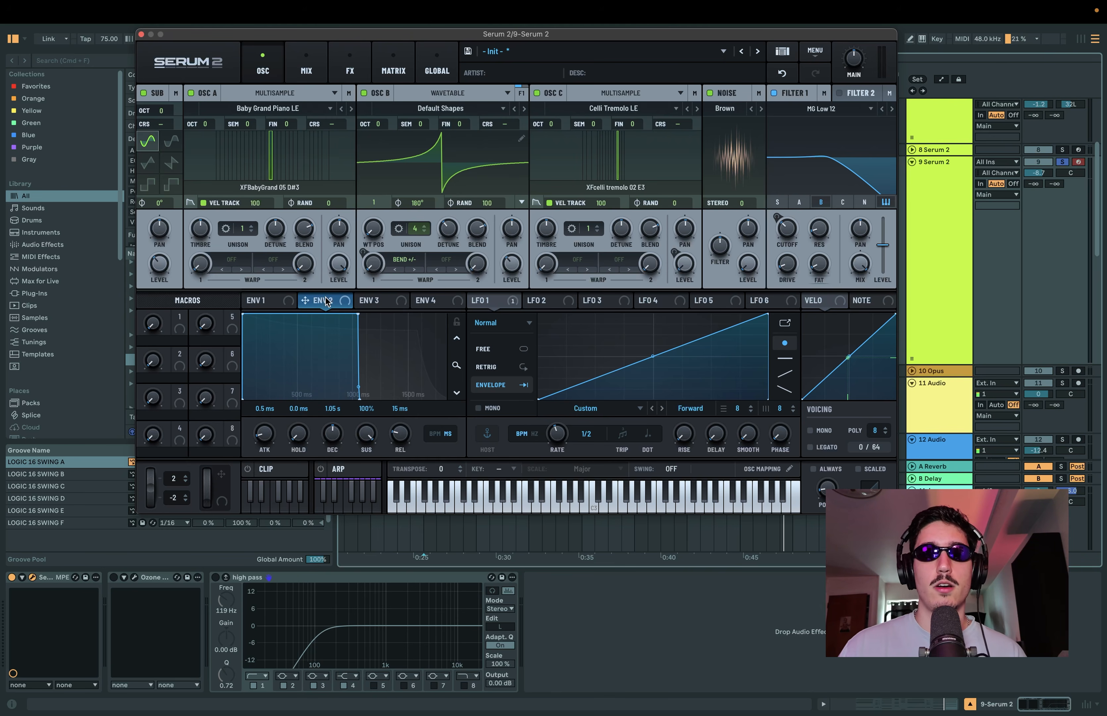
drag(359, 315, 117, 436)
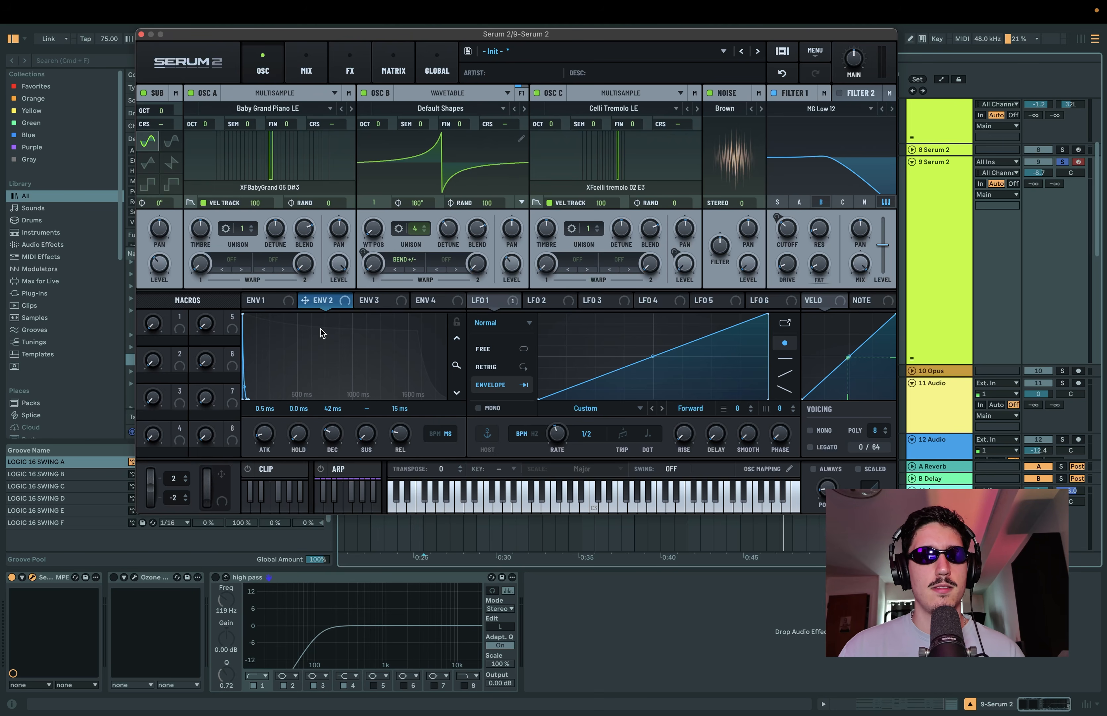
Step: Assign Envelope 2 to the coarse pitch of the sub and oscillator B, and make both modulations unipolar
drag(331, 306, 159, 129)
drag(345, 294, 503, 126)
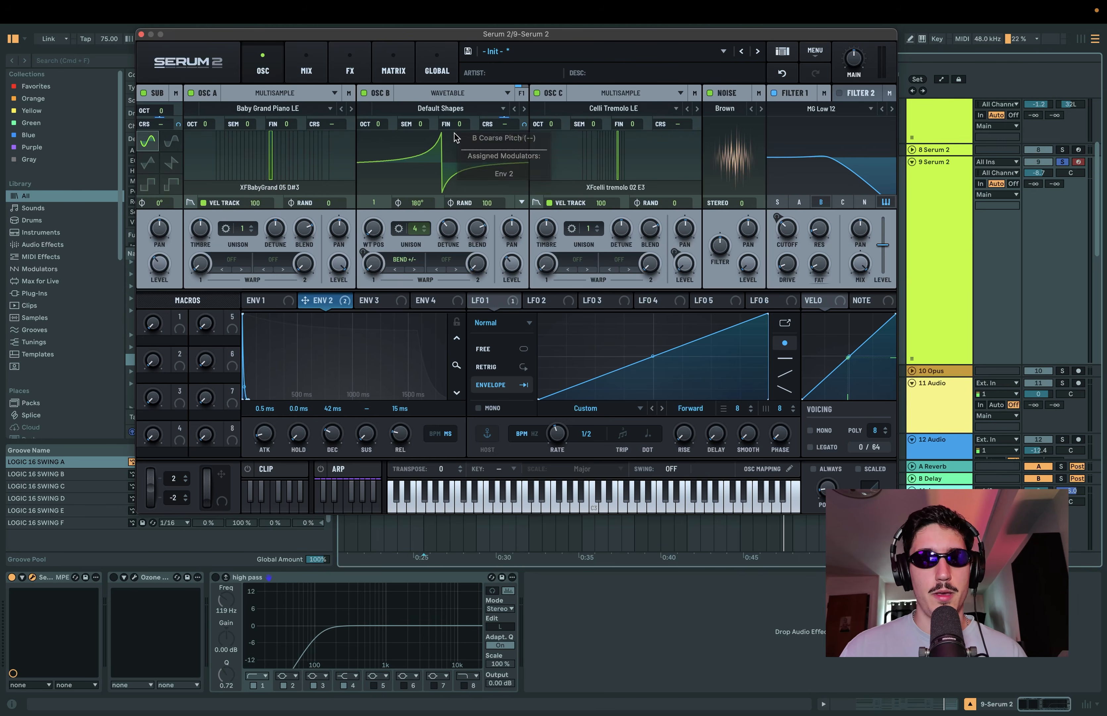
click(395, 64)
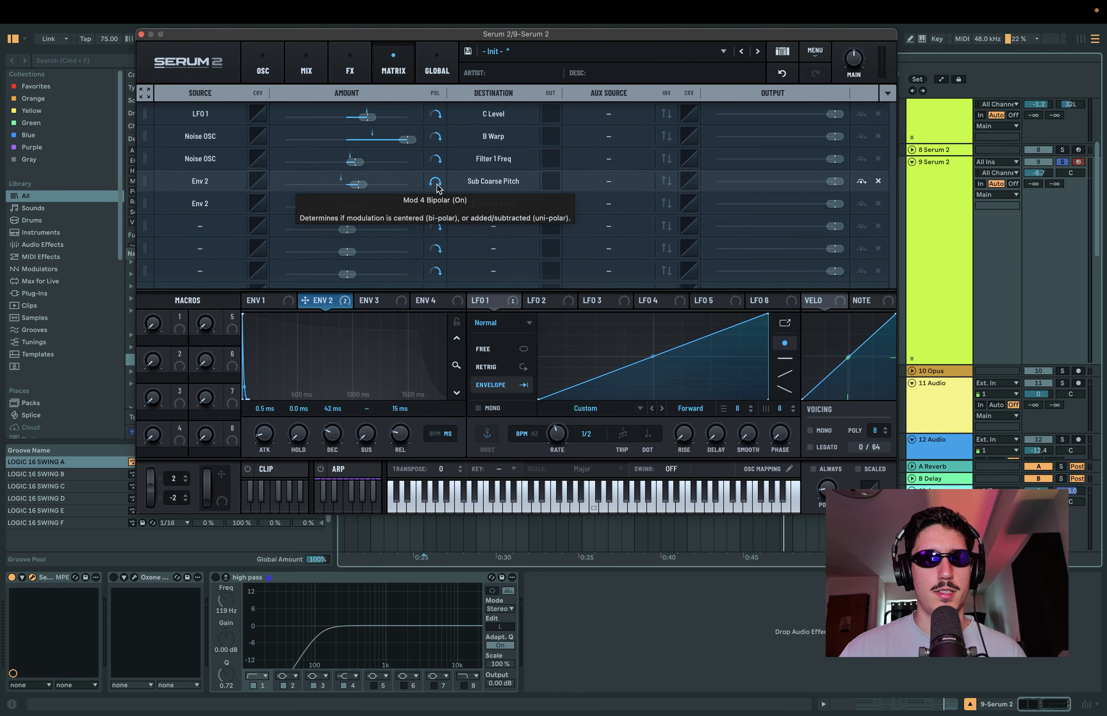
click(436, 204)
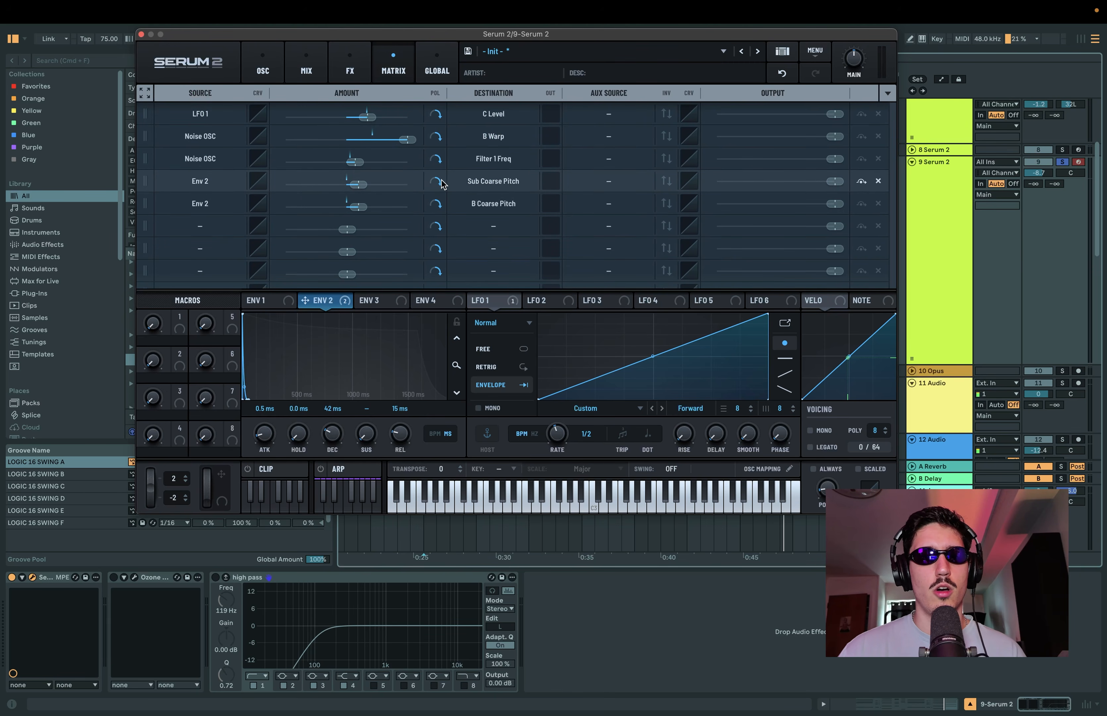
Step: Set the Envelope 2 amount on the sub's coarse pitch to -12 and enter a negative amount for oscillator B's coarse pitch
double_click(365, 186)
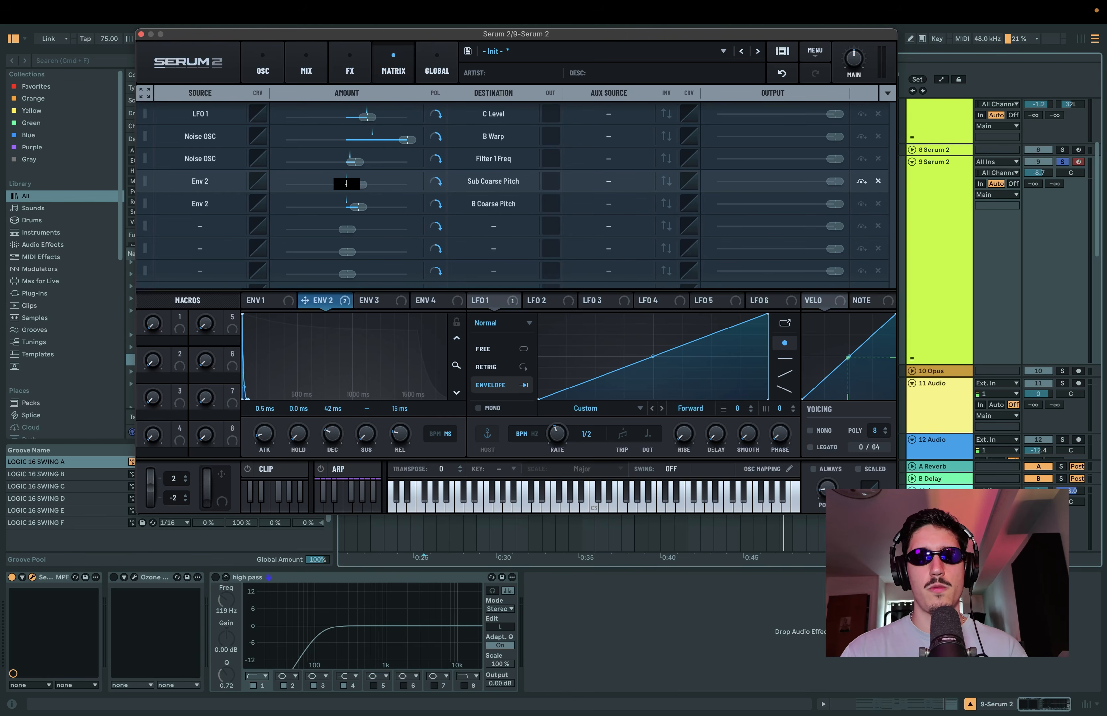
text(-12)
key(Return)
double_click(361, 210)
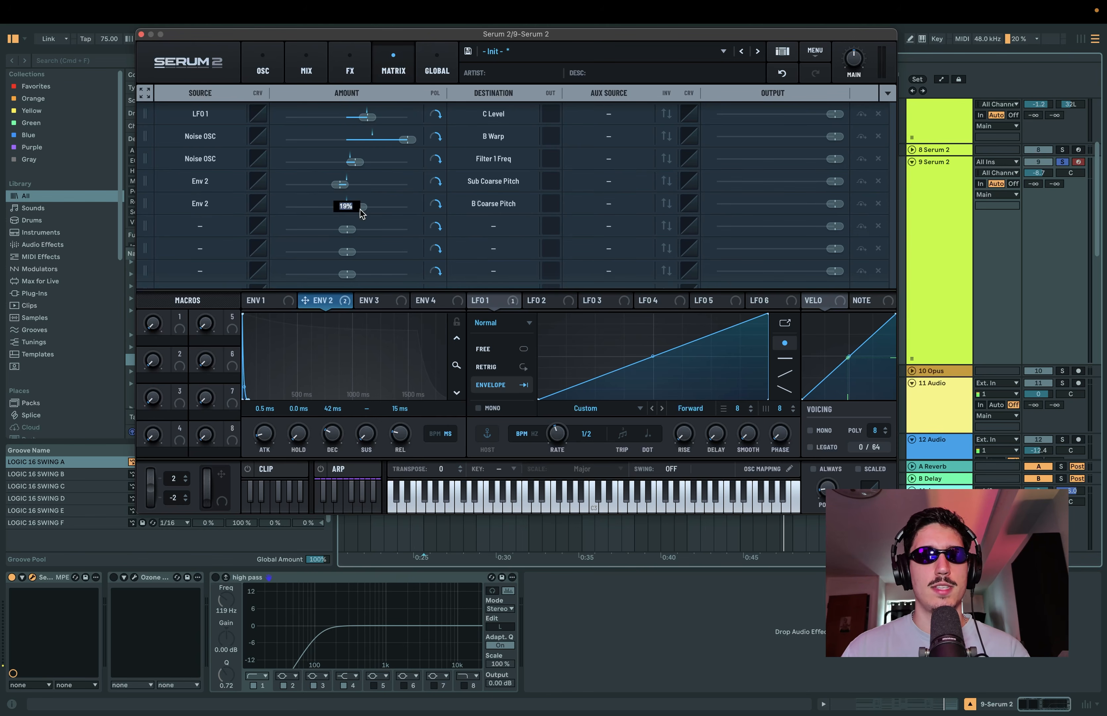
text(-)
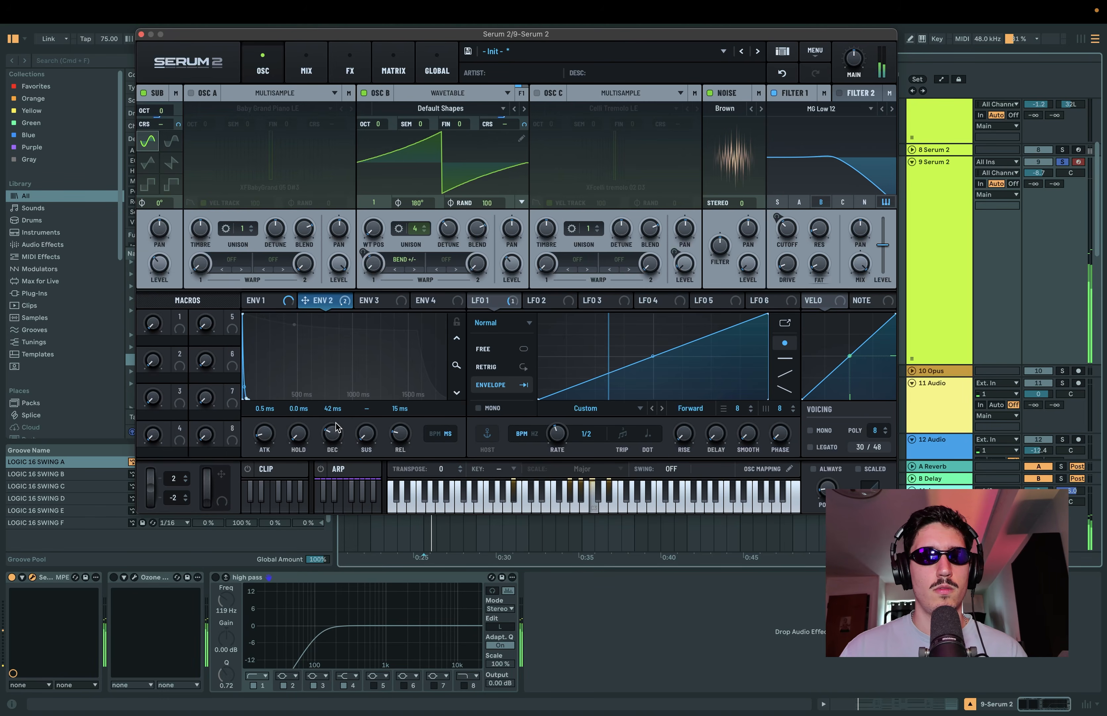
Step: Lengthen Envelope 2's decay to about 526 ms while the clip plays
drag(335, 424, 336, 413)
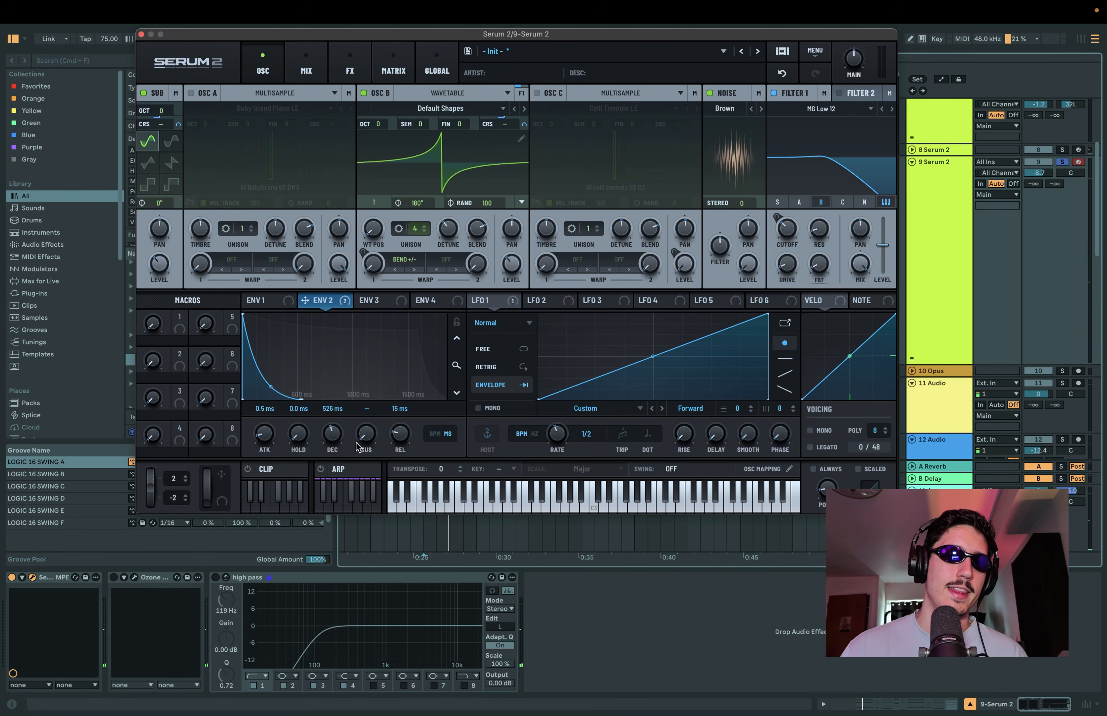
Step: Shorten Envelope 2's decay to 55 ms, assign the first macro to it as PITCH, and try the macro's range
drag(339, 445, 337, 440)
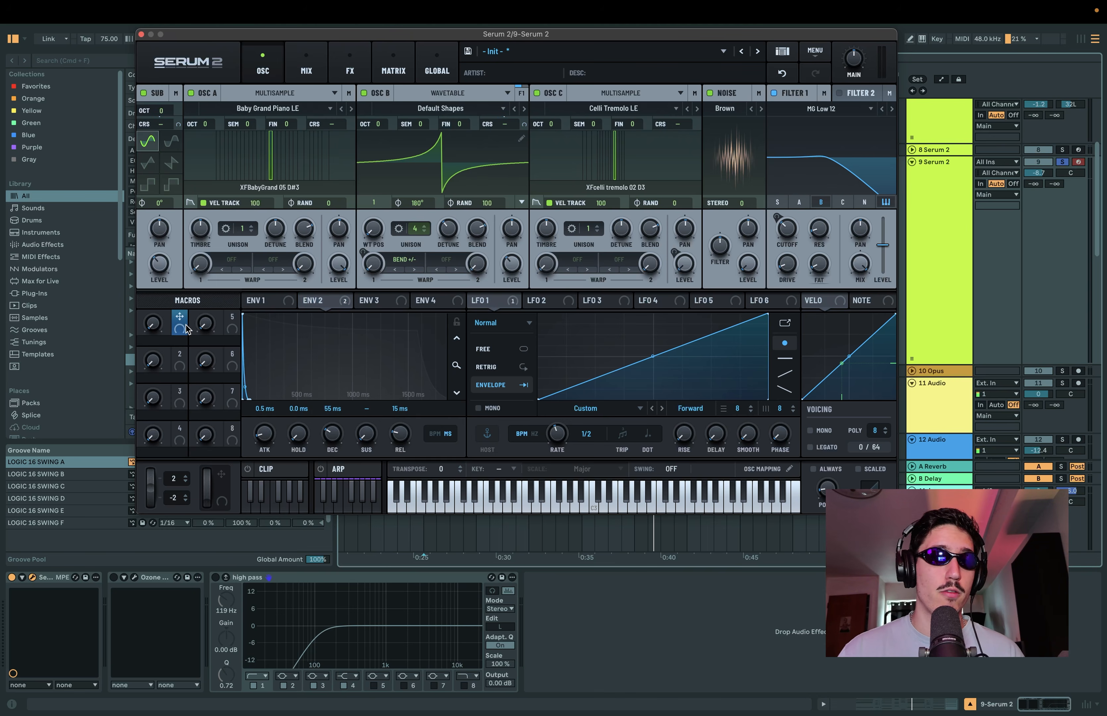
drag(185, 326, 324, 462)
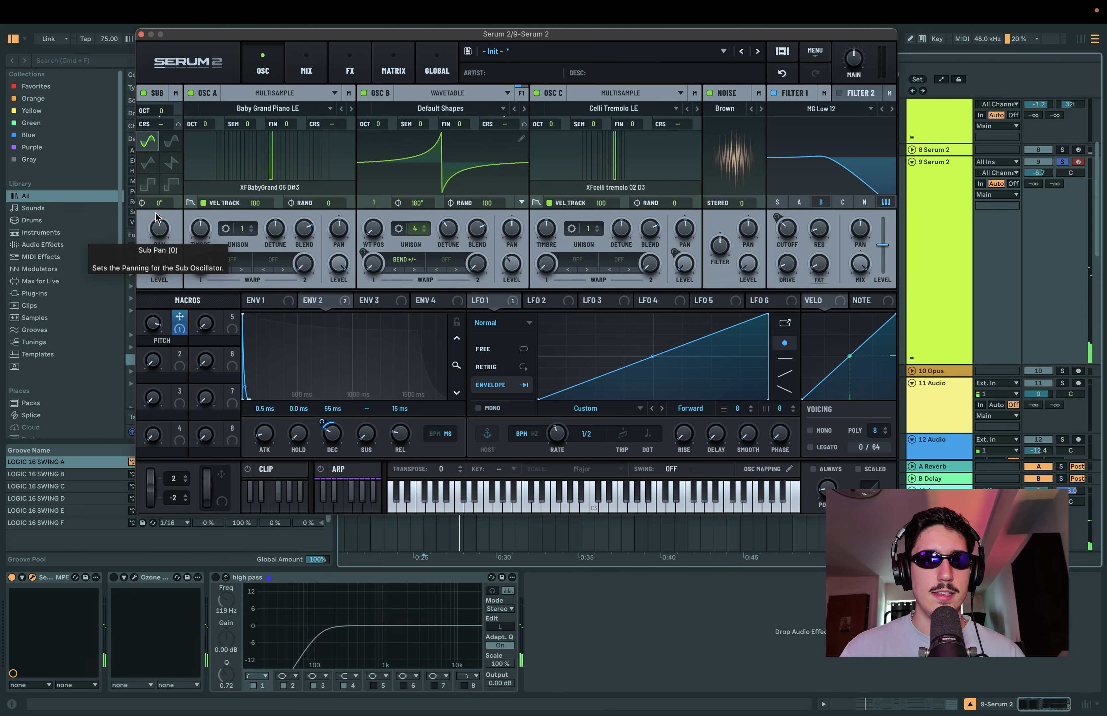
drag(155, 326, 155, 350)
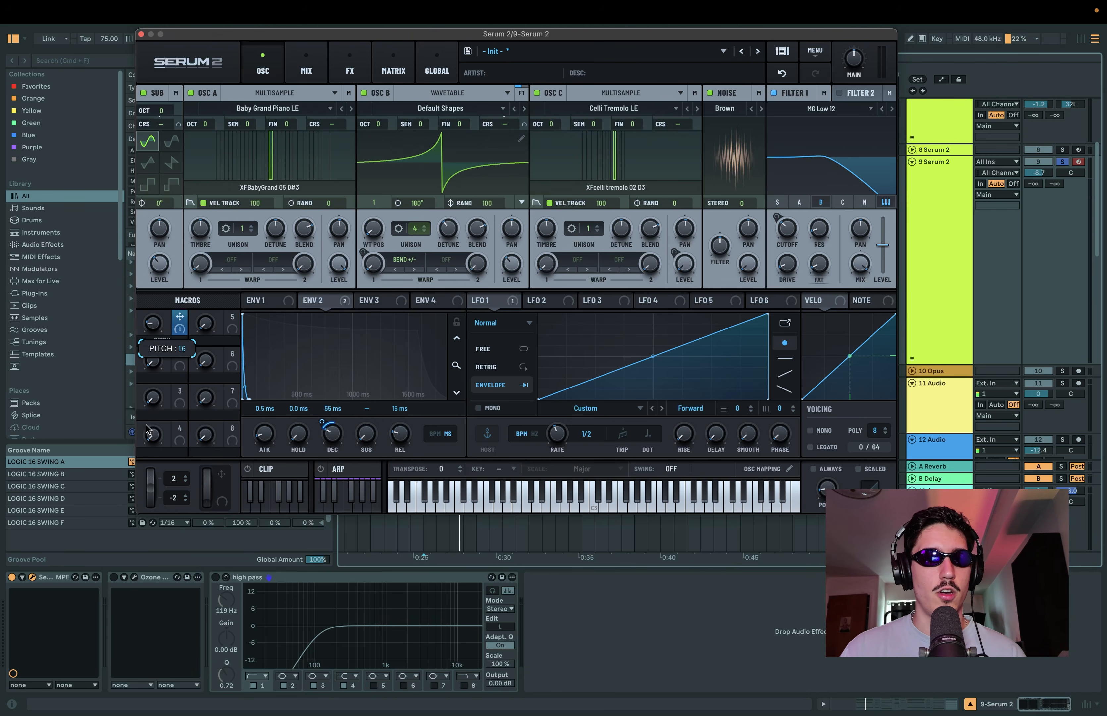
drag(147, 429, 178, 460)
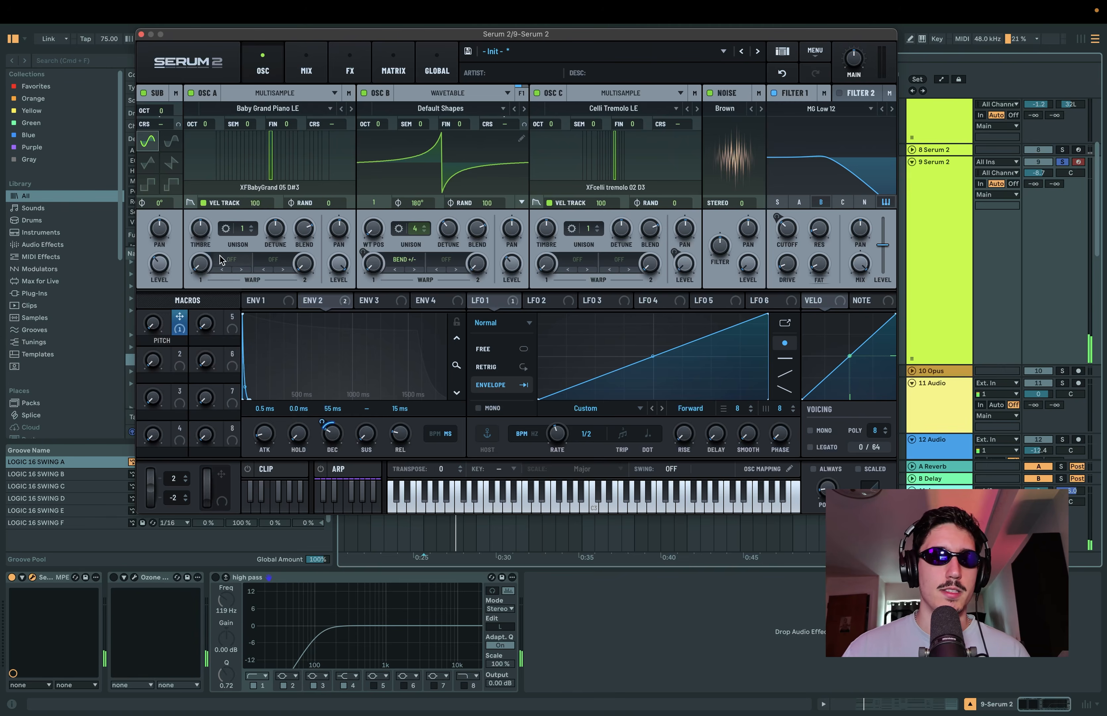
Step: Raise oscillator A's send to effects bus 1
drag(464, 39, 474, 55)
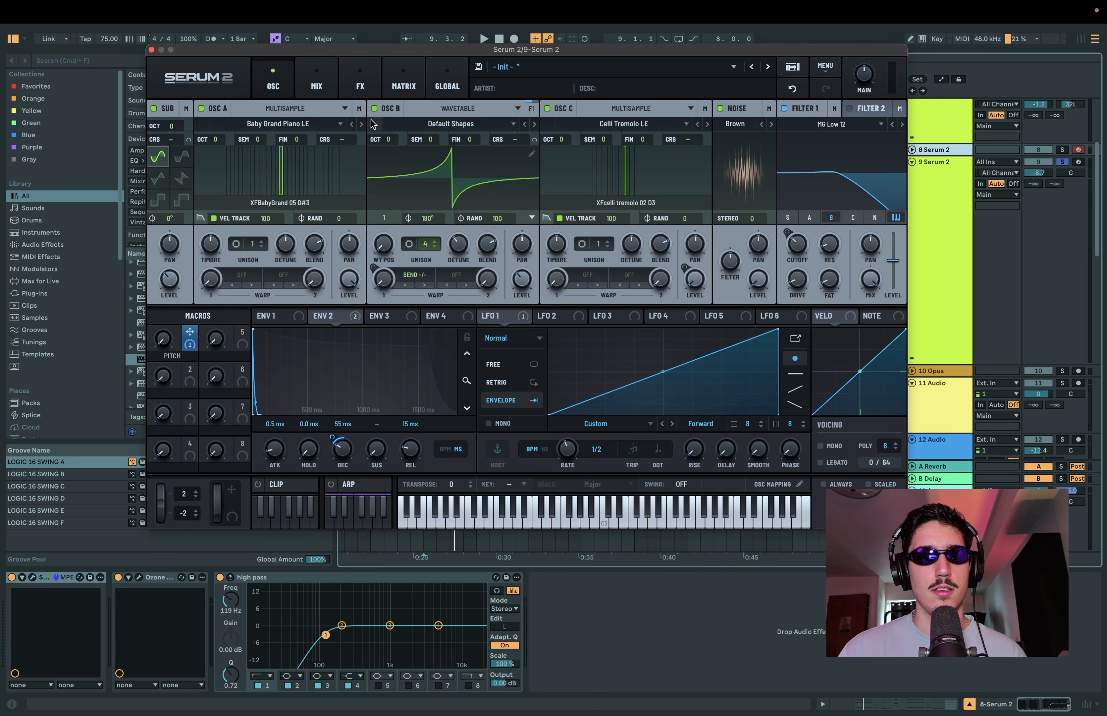
click(361, 110)
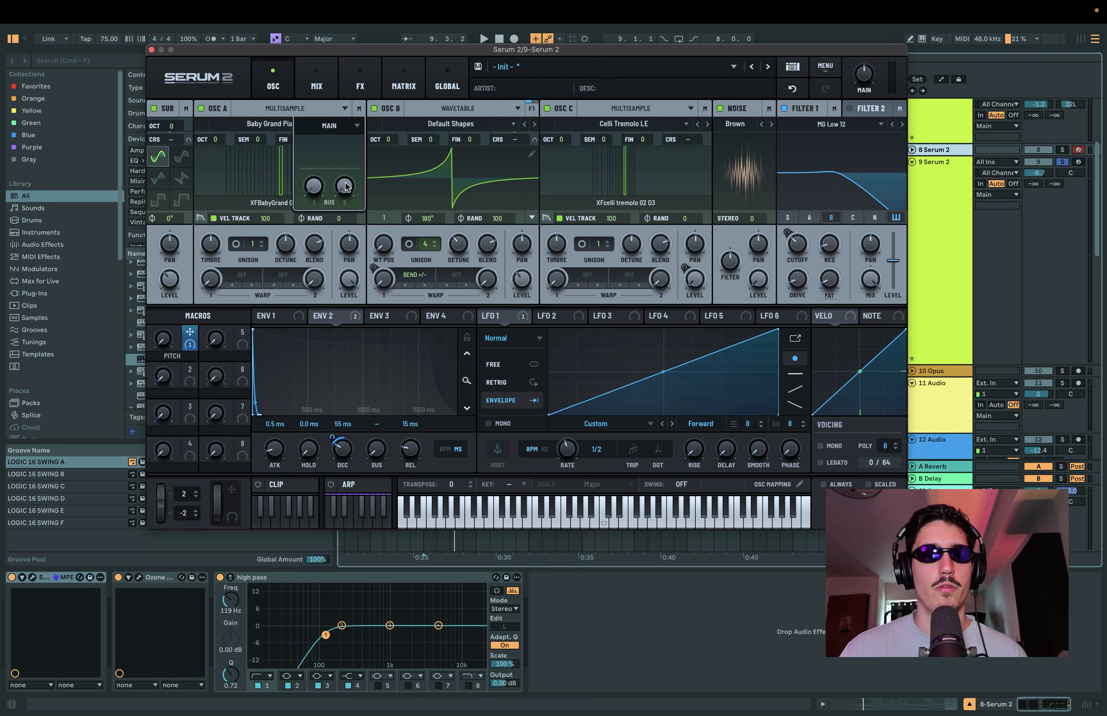
drag(317, 194, 351, 3)
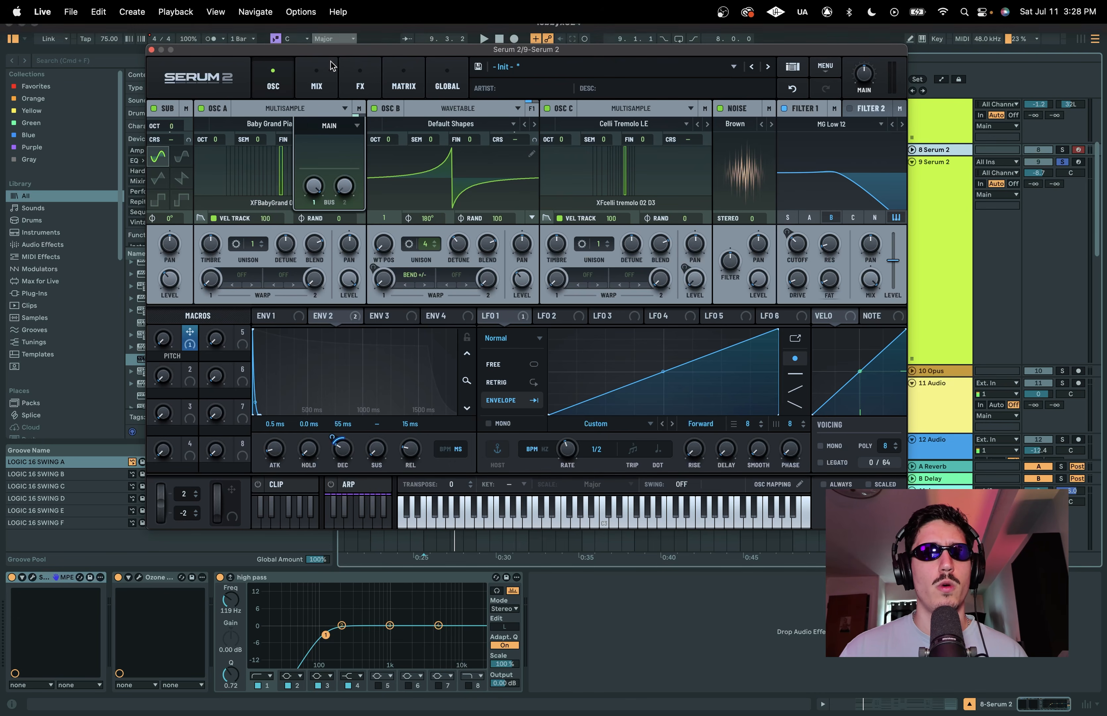
Step: Add a Reverb to the Bus 1 effects chain and set its low cut to 37
click(356, 77)
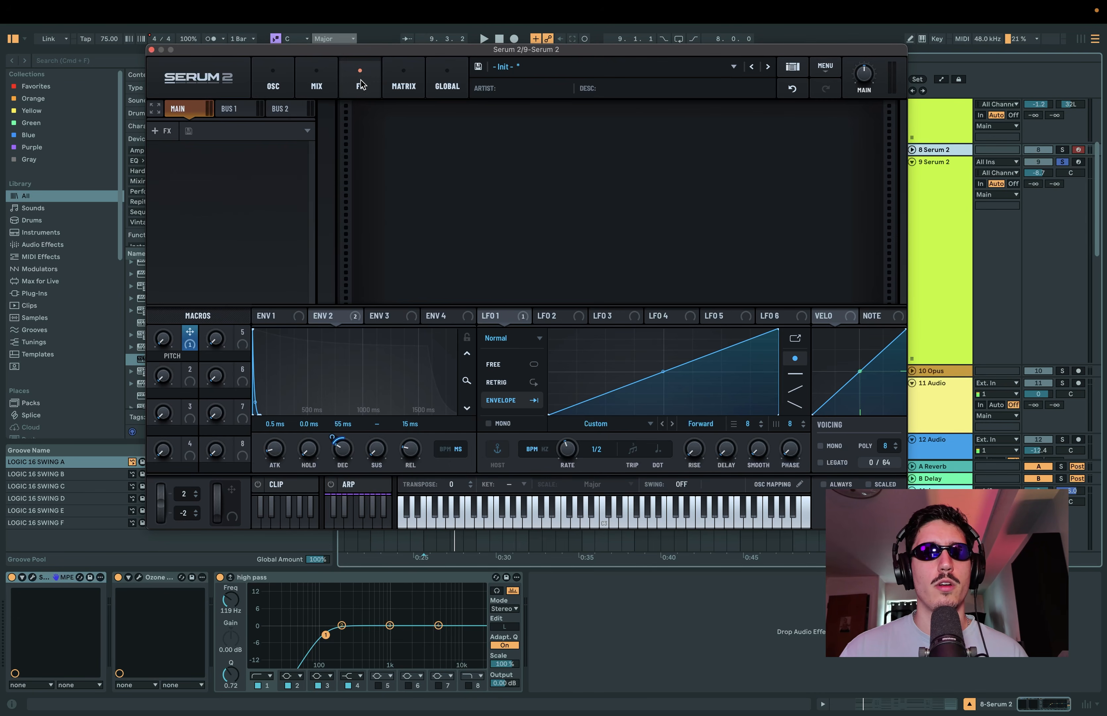
click(236, 111)
click(161, 131)
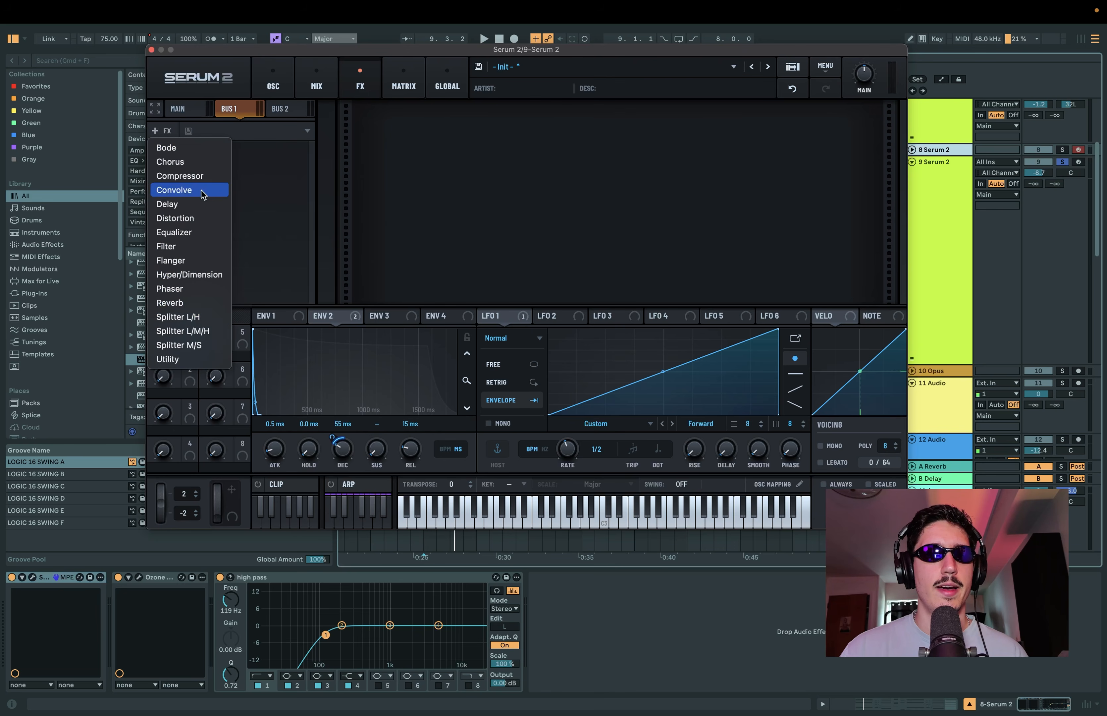
click(218, 302)
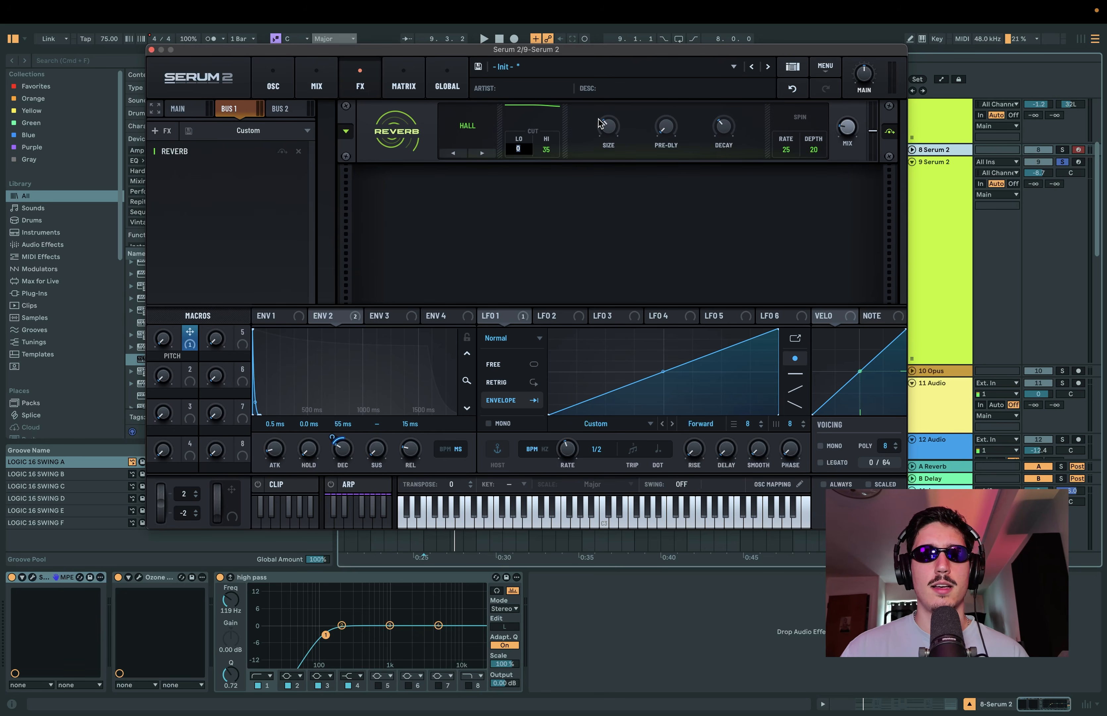
text(37)
key(Return)
Step: Set the Bus 1 reverb's size to 12% and turn its mix up
double_click(614, 126)
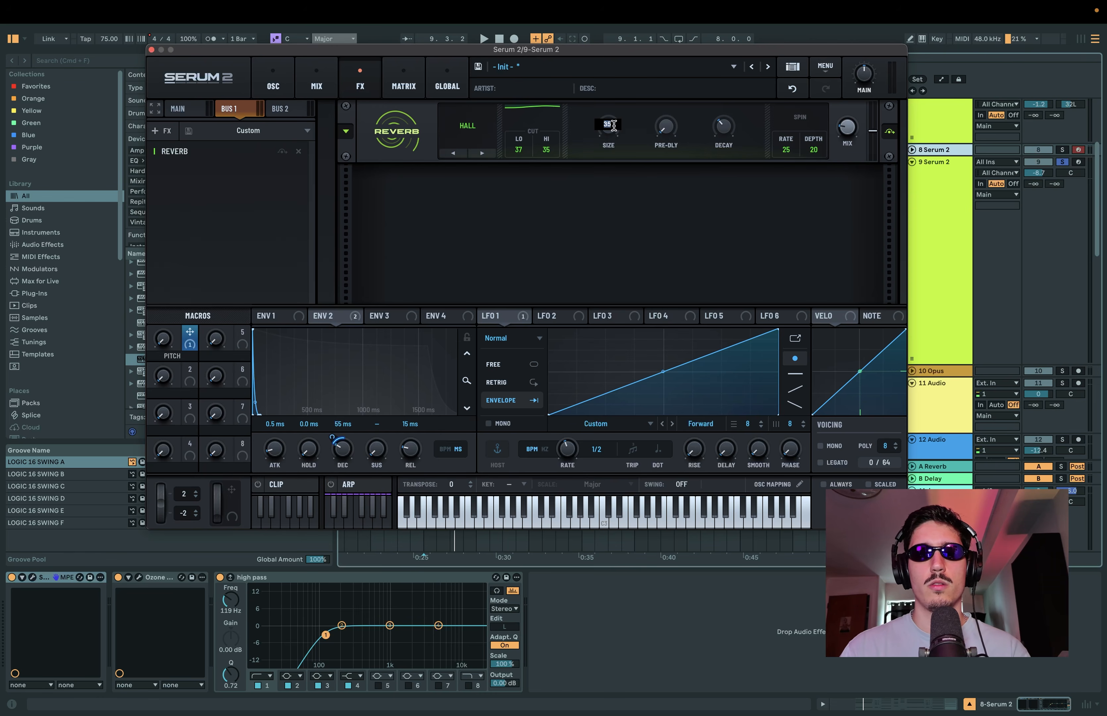
text(12)
key(Return)
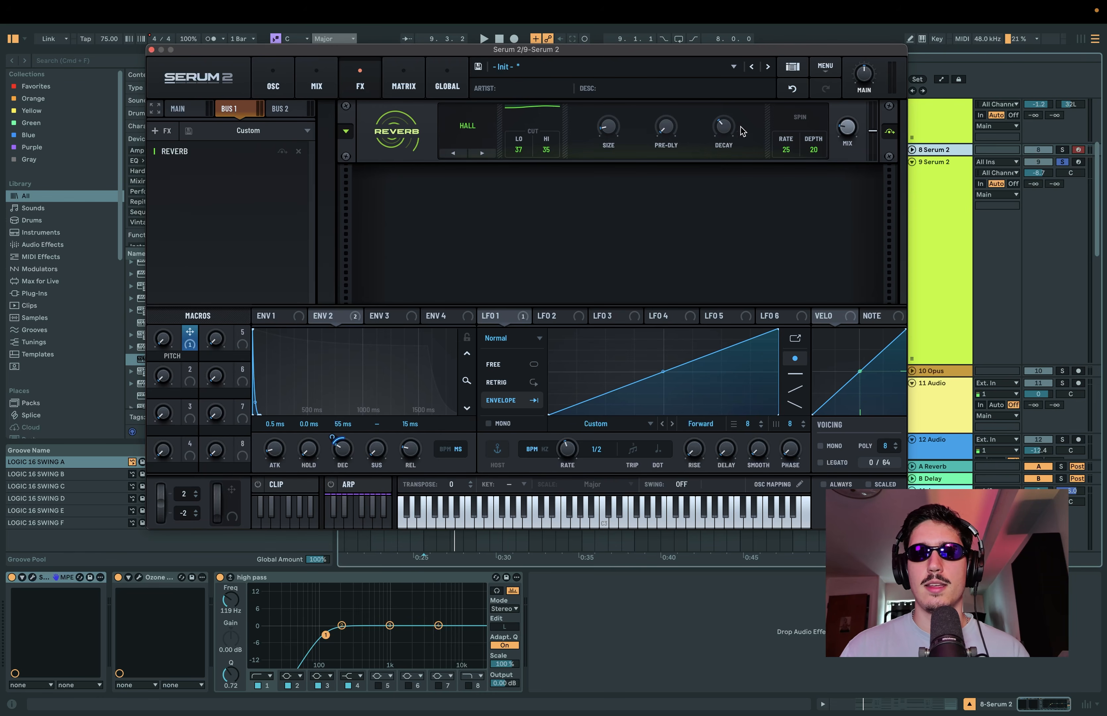
drag(850, 127, 915, 2)
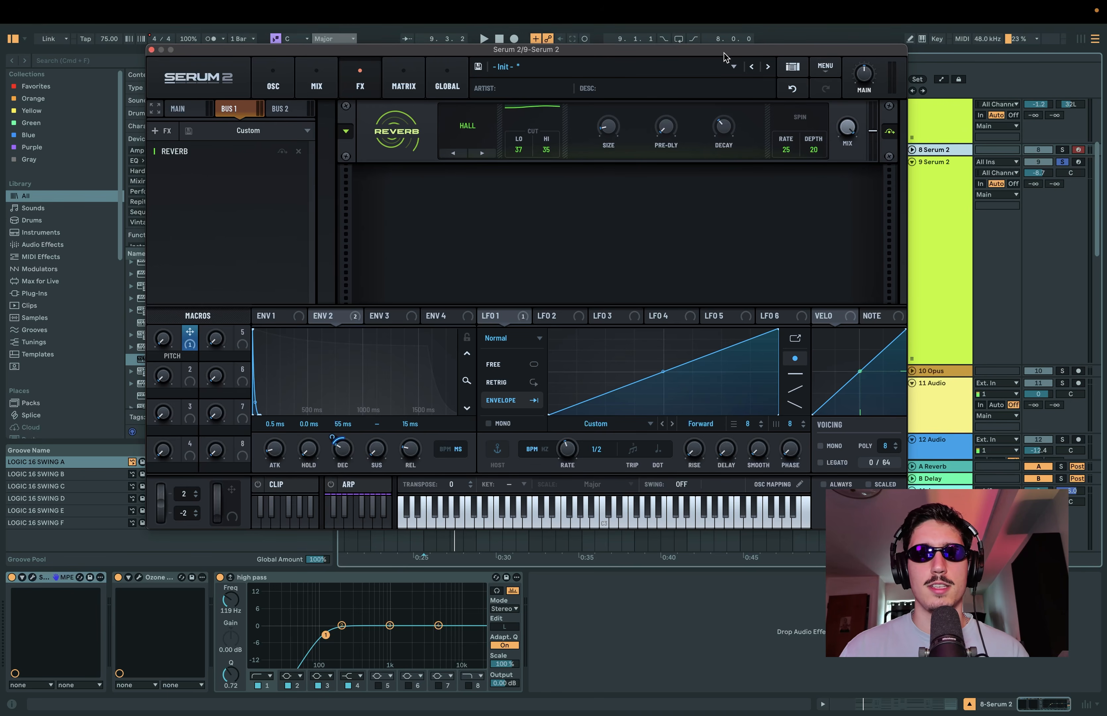
drag(724, 53, 722, 45)
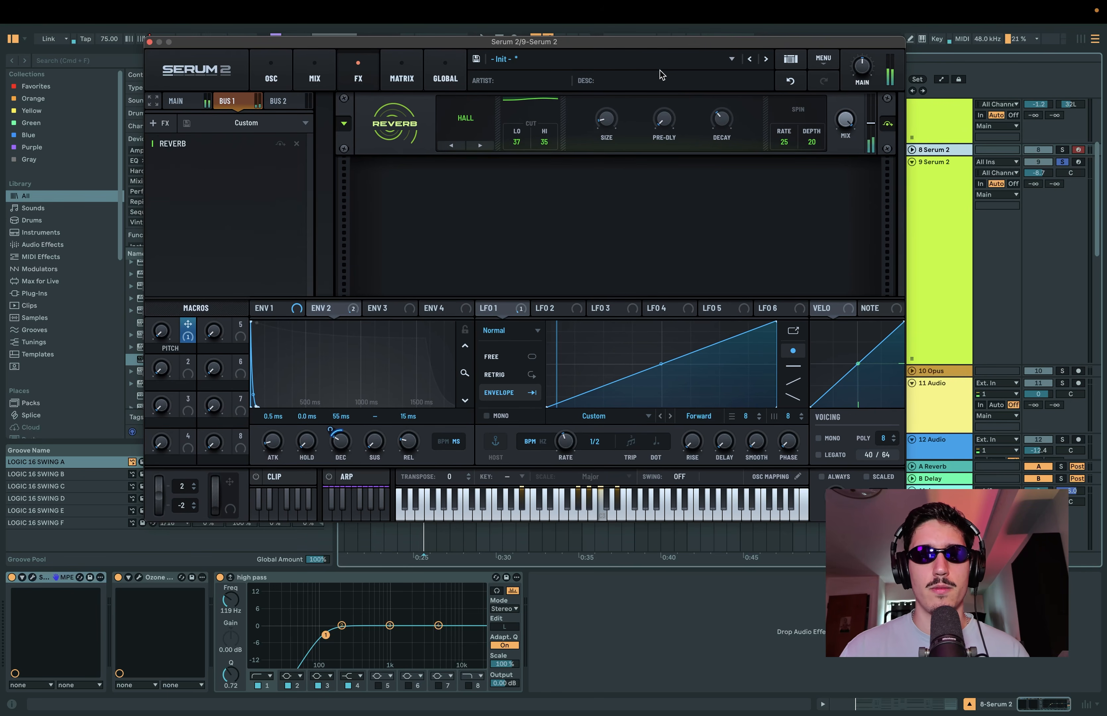
drag(638, 43, 637, 61)
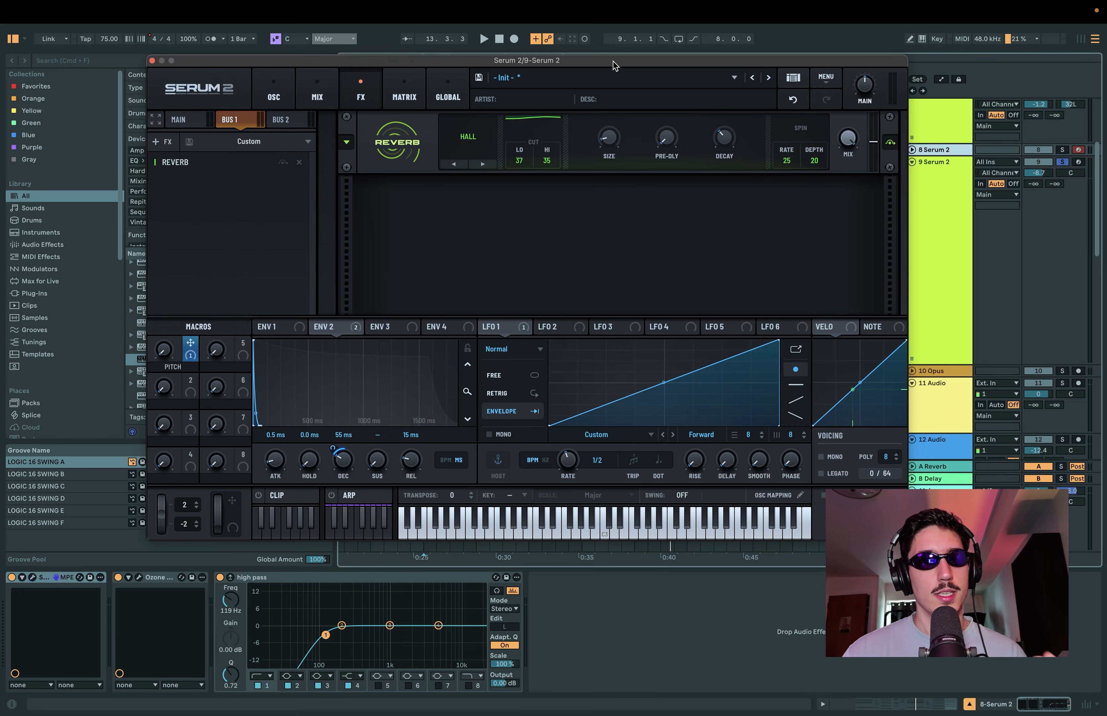
drag(613, 61, 641, 50)
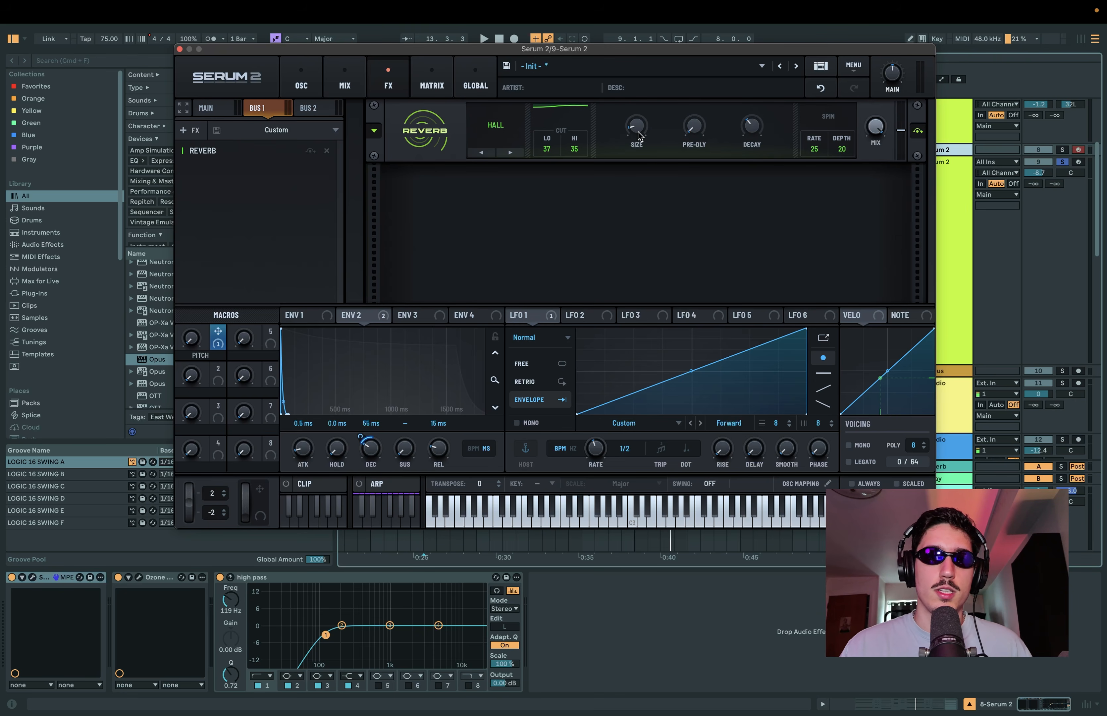
mouse_move(639, 132)
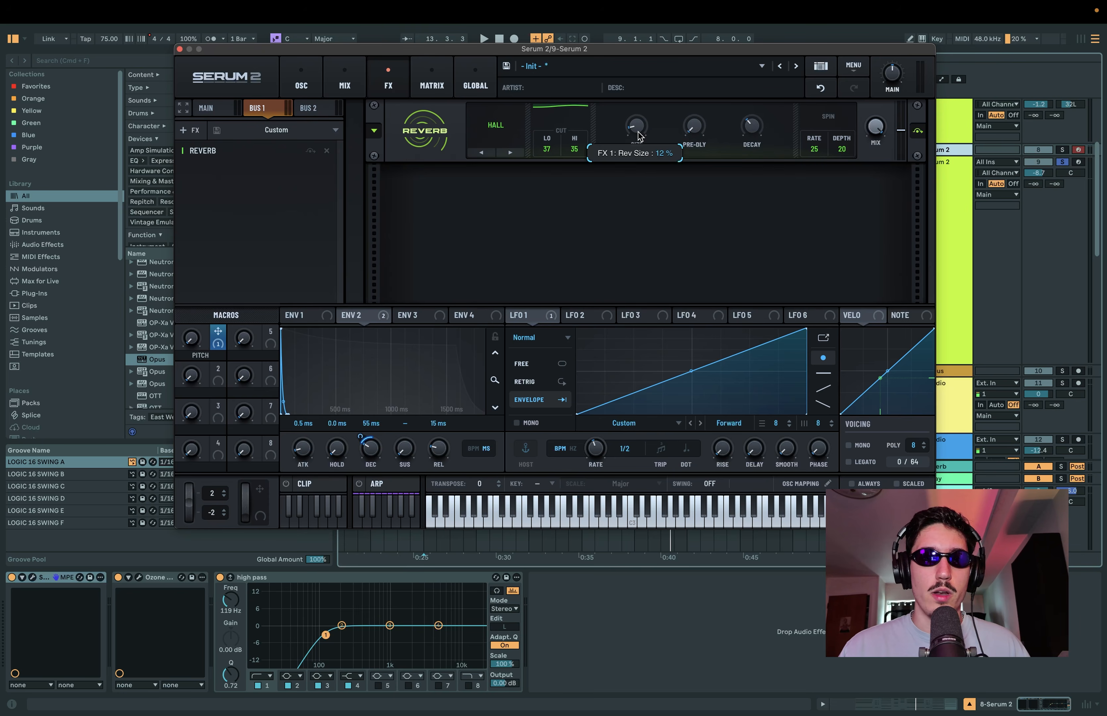
Step: Add a Chorus to the main effects chain and audition it with the clip
click(219, 109)
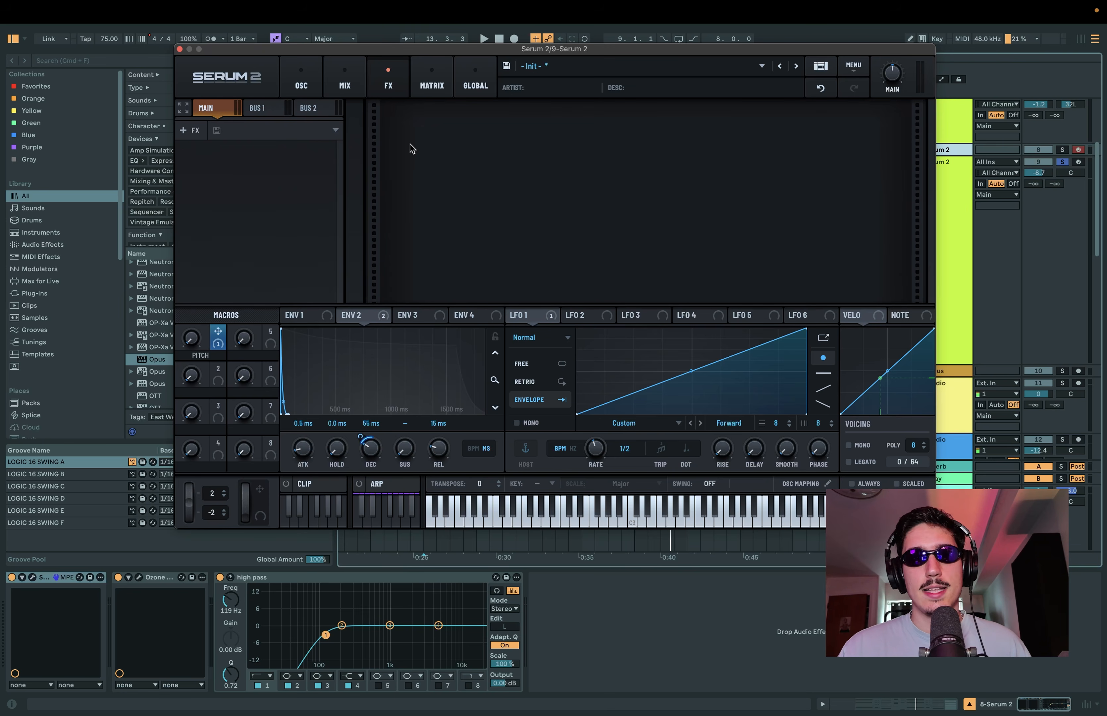
click(189, 130)
click(867, 138)
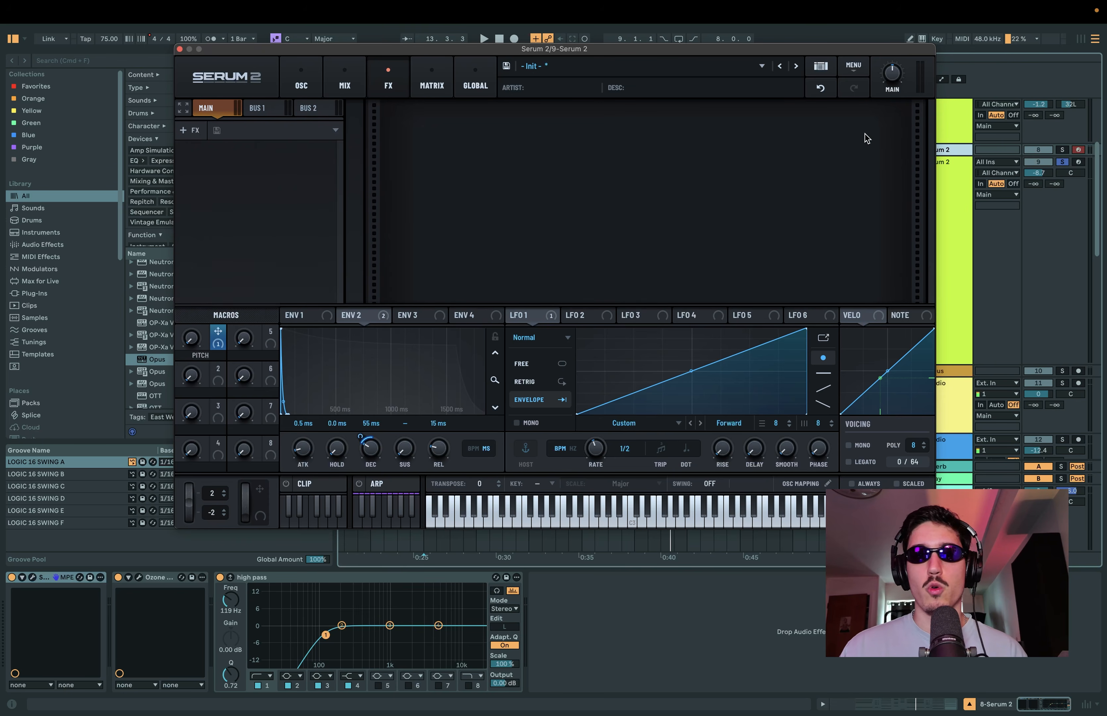
key(space)
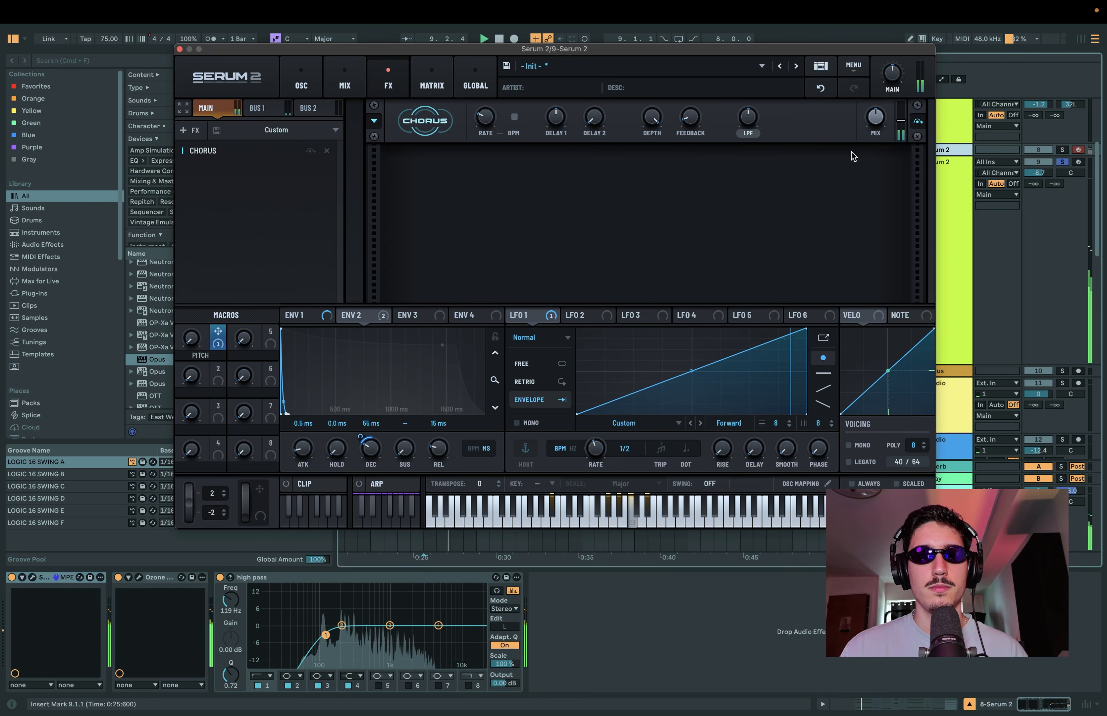
key(space)
Step: Add a Flanger after the Chorus and set its mix to about 65% while auditioning the clip
click(188, 130)
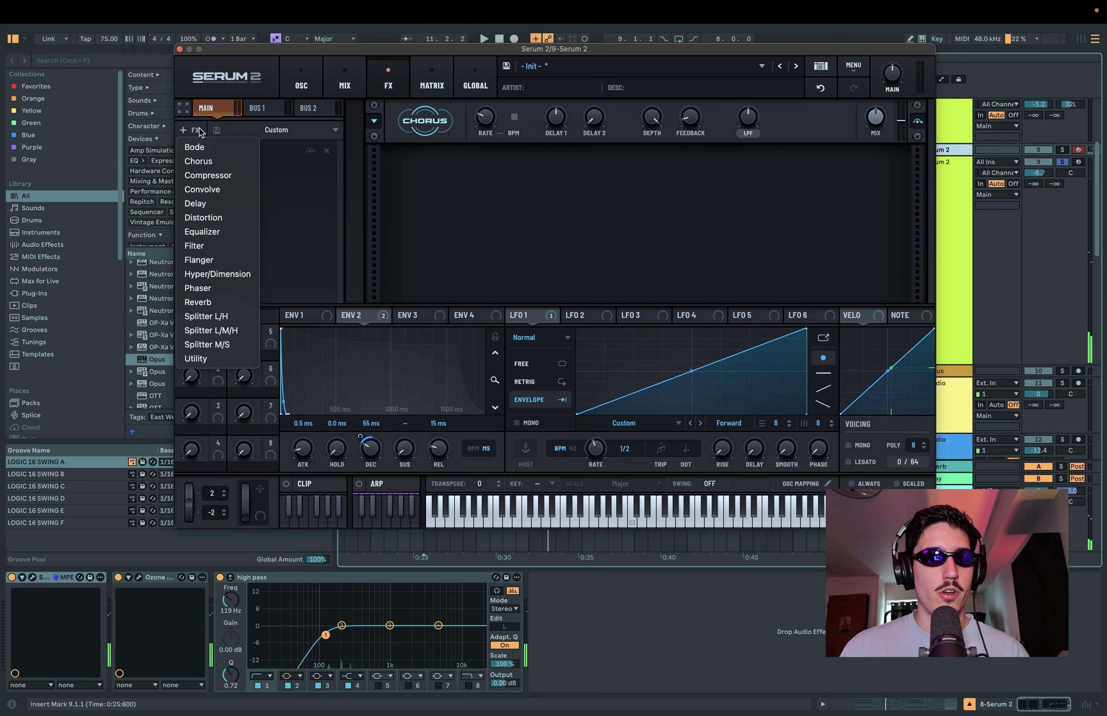
click(227, 259)
key(space)
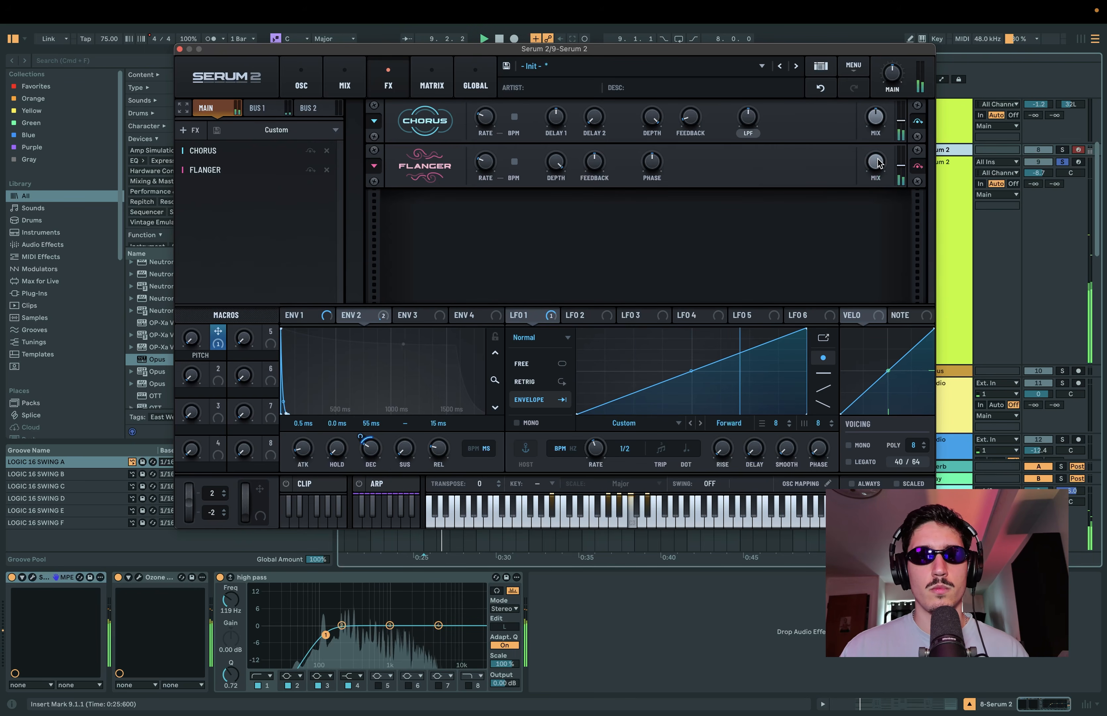
drag(878, 163, 874, 204)
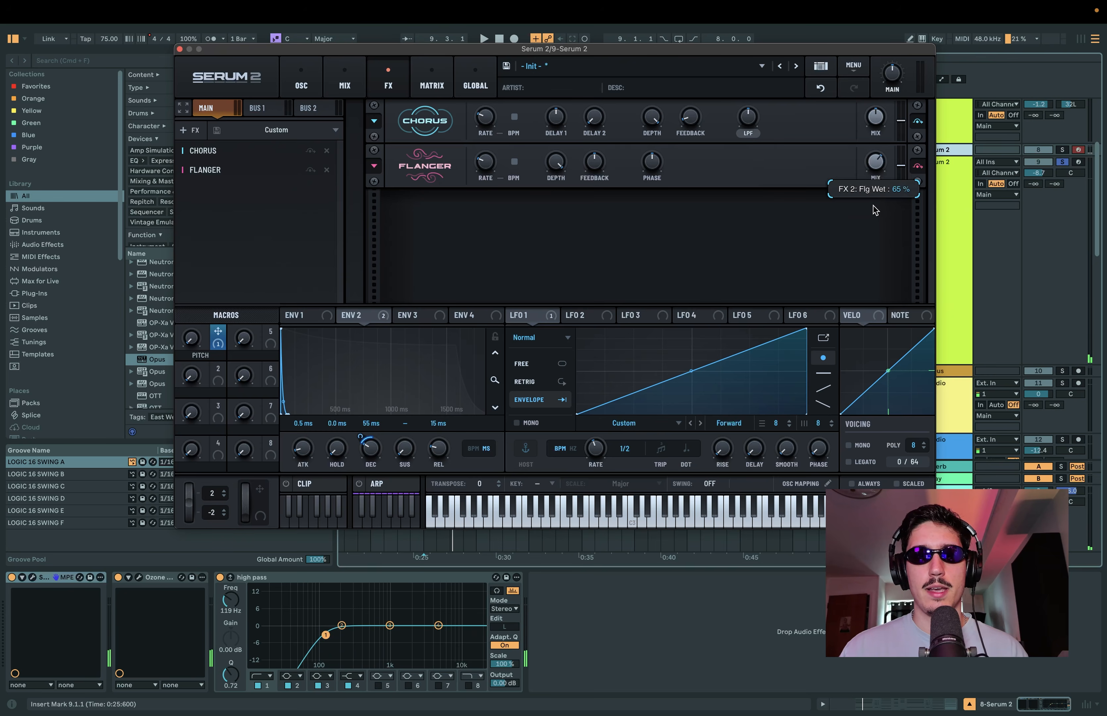
key(space)
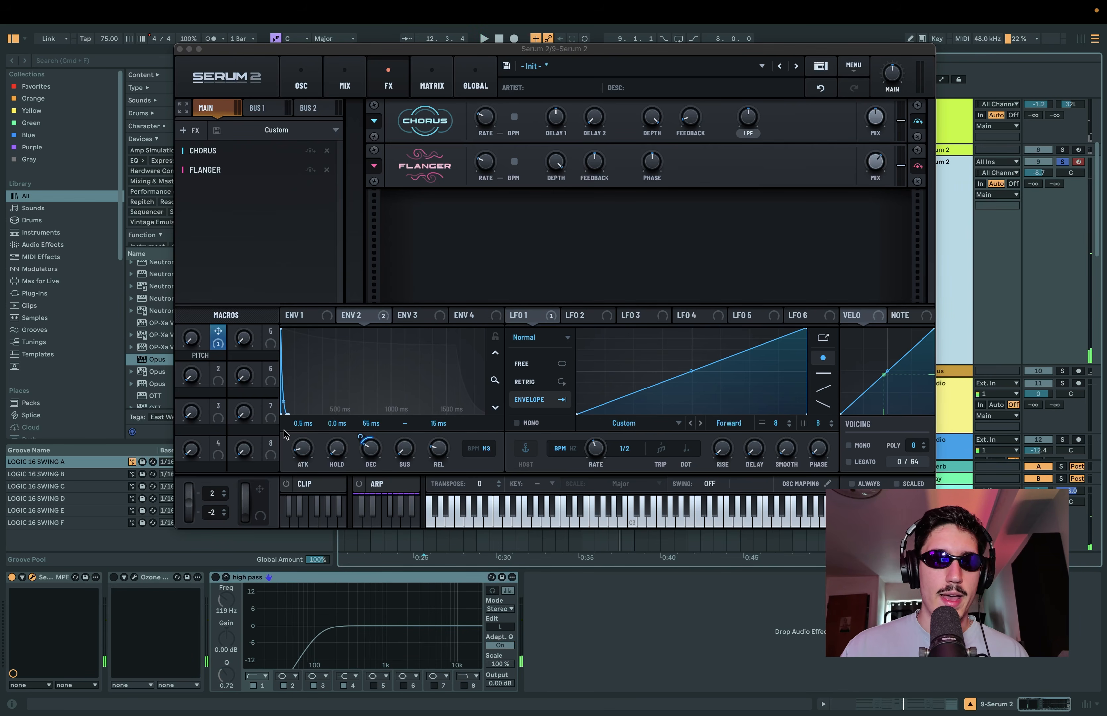
Step: Enable the Ozone Imager on the 9-Serum 2 track and play the clip to examine its stereo image
click(113, 577)
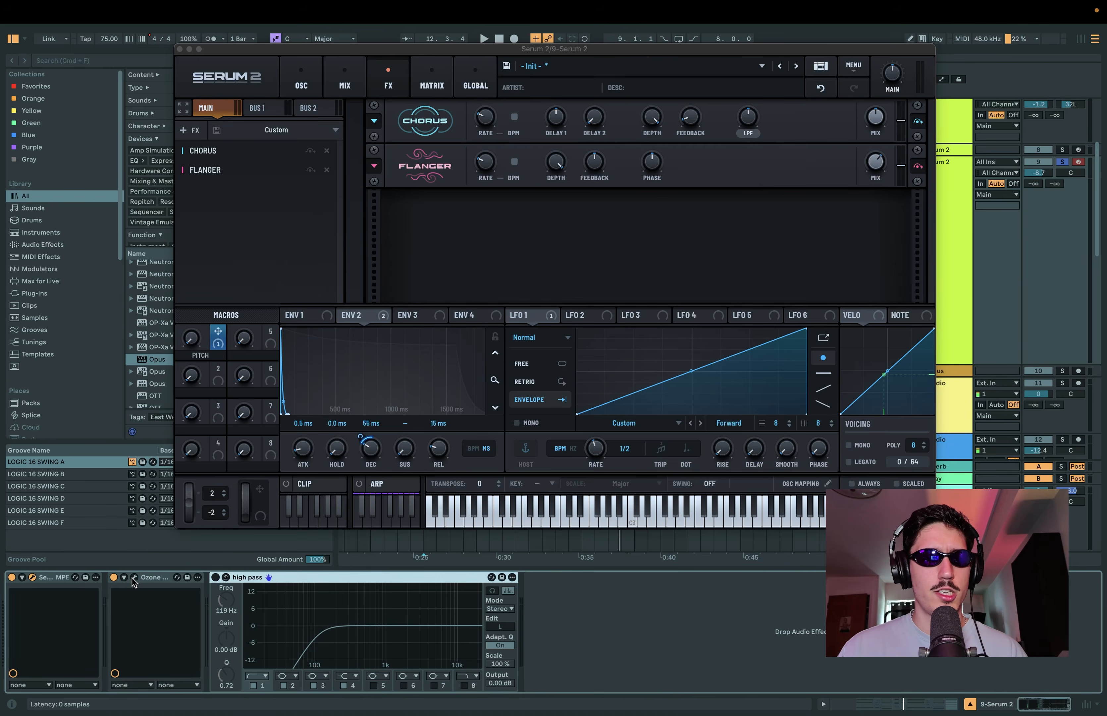
click(135, 577)
drag(458, 188, 431, 179)
key(space)
drag(602, 179, 611, 328)
Step: Add a Utility effect after the Flanger in the main effects chain
click(191, 131)
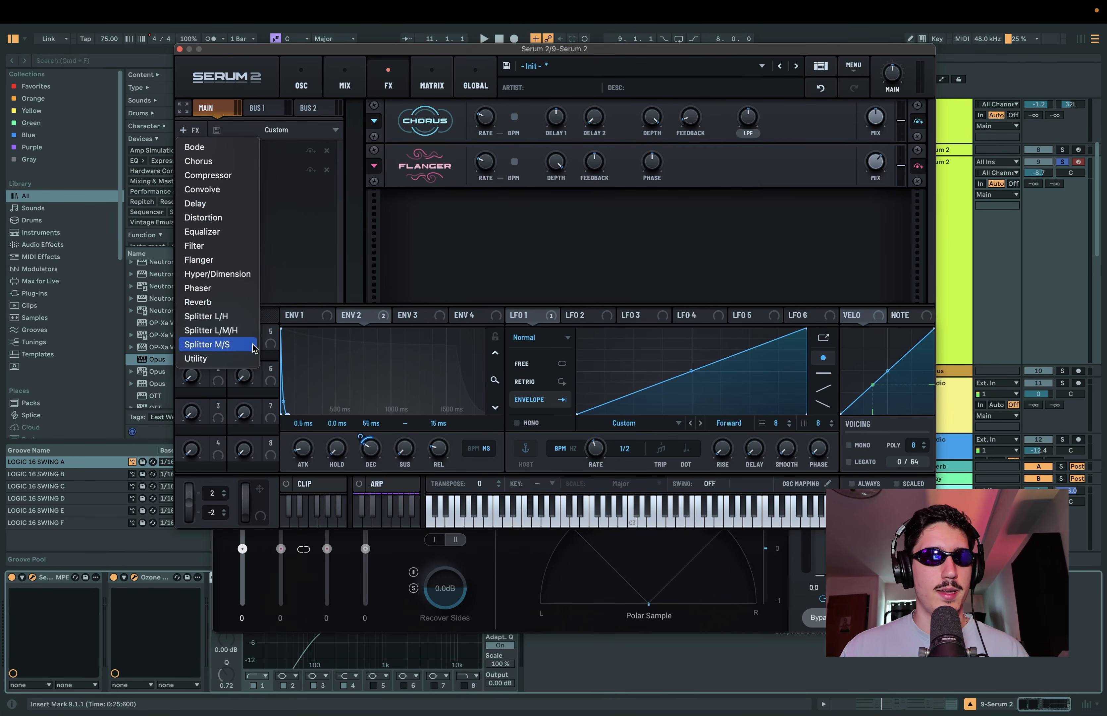
click(749, 235)
mouse_move(767, 211)
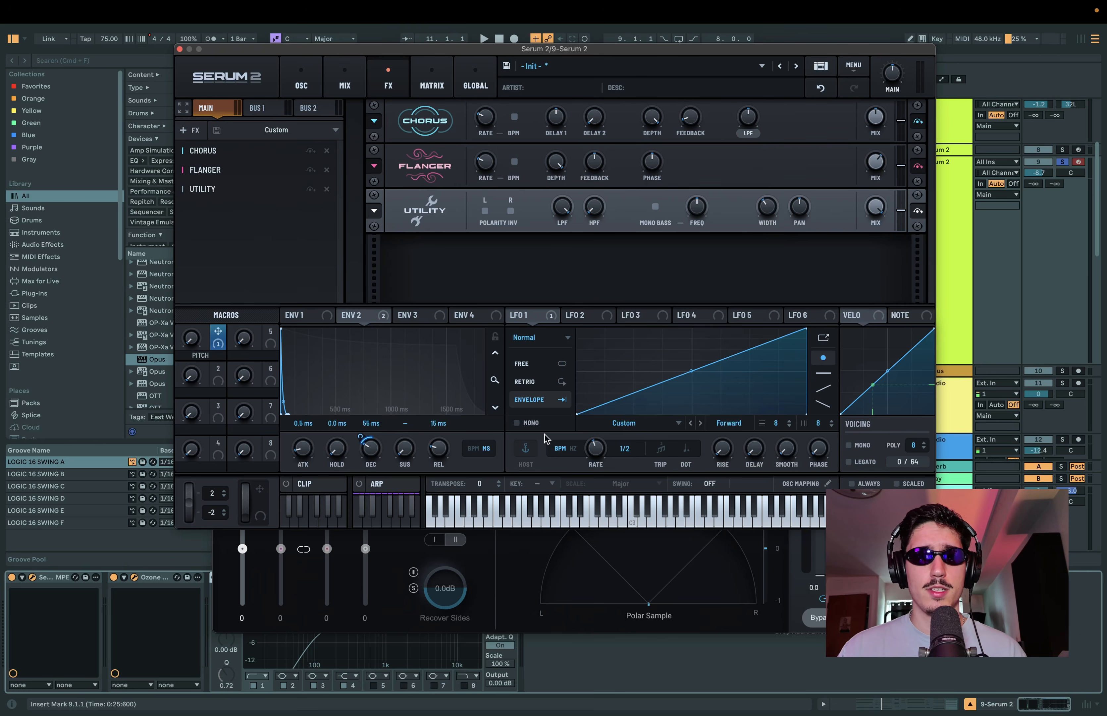
Step: Play the clip while examining the stereo spread in the Ozone Imager's vectorscope, and close the Imager window
click(517, 535)
drag(545, 325, 527, 106)
key(space)
key(space)
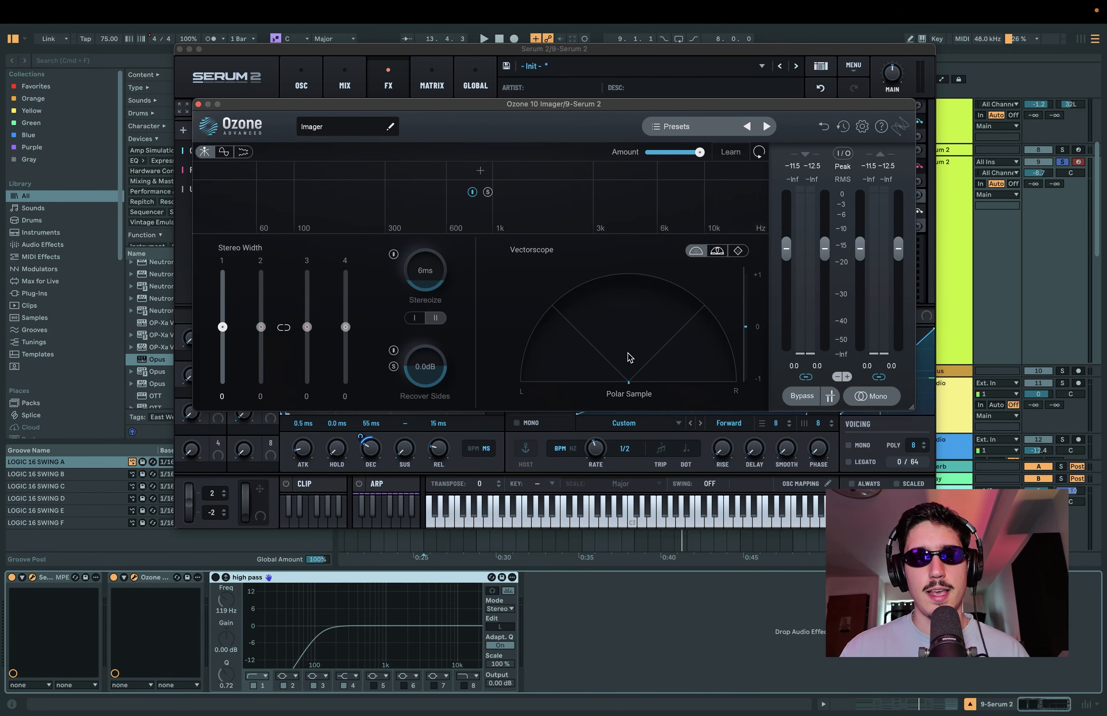
drag(756, 111, 772, 115)
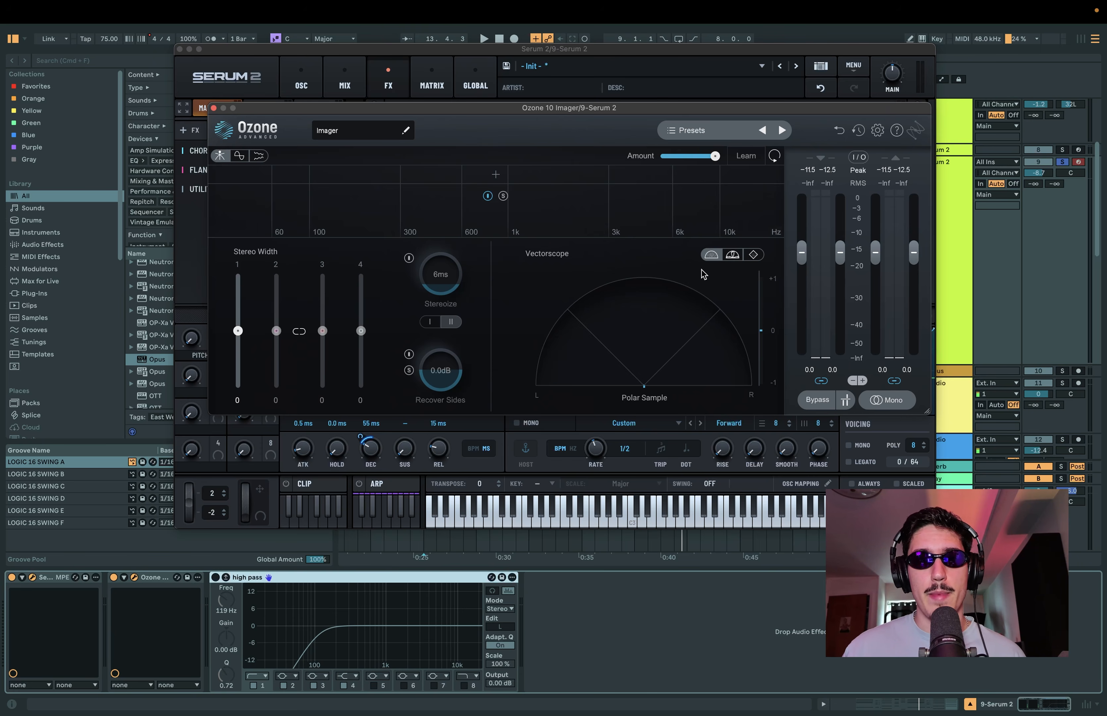
mouse_move(740, 110)
mouse_down()
mouse_move(728, 78)
mouse_move(642, 411)
mouse_move(723, 247)
mouse_move(745, 156)
mouse_move(737, 301)
mouse_move(729, 125)
mouse_up()
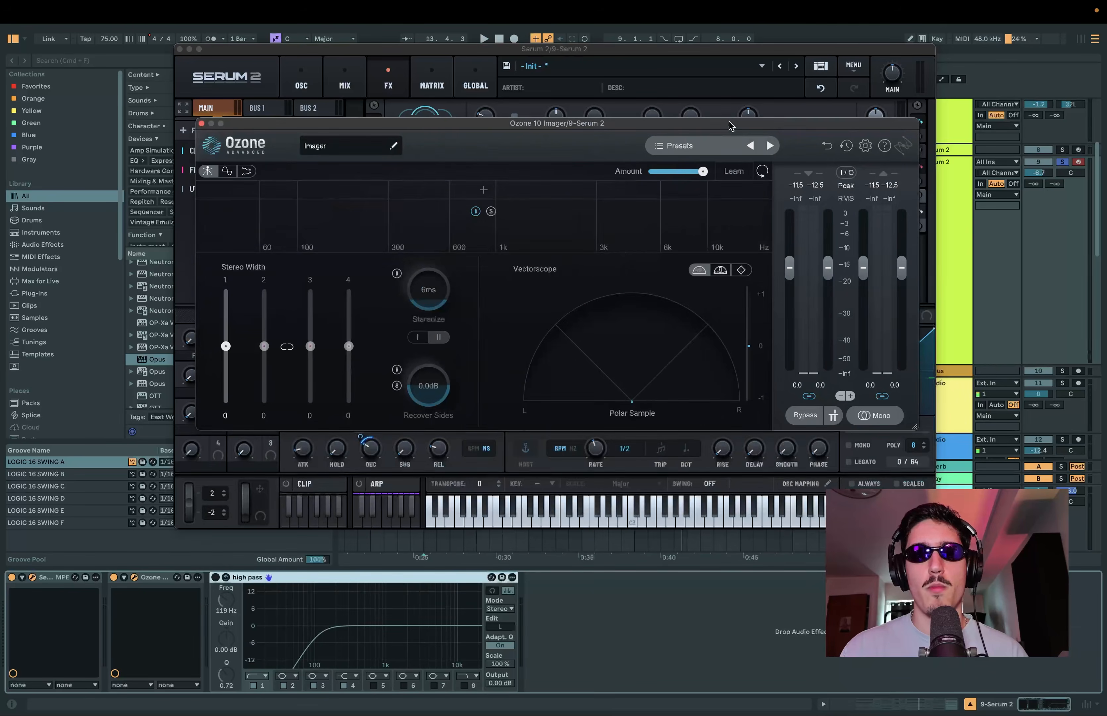
click(201, 123)
Step: Add a Delay after the Utility, in ping-pong mode with about 68% feedback
click(193, 130)
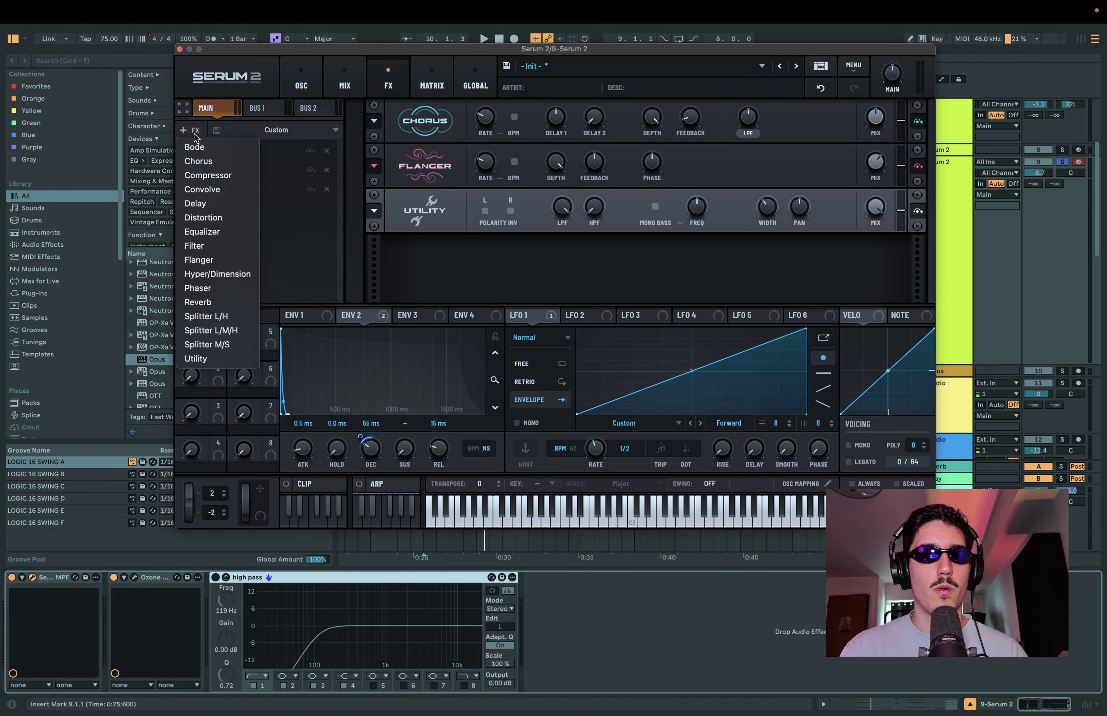
click(233, 210)
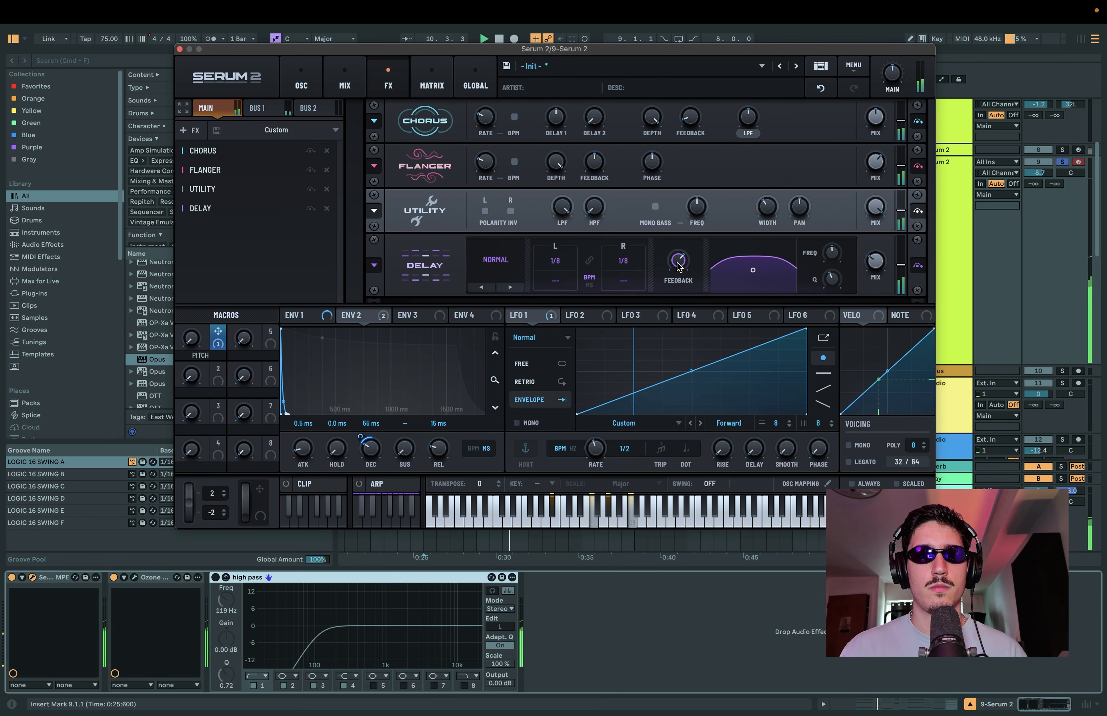
Step: Open the Ozone Imager on the 8-Serum 2 track to check the stereo image, and close it again
click(135, 576)
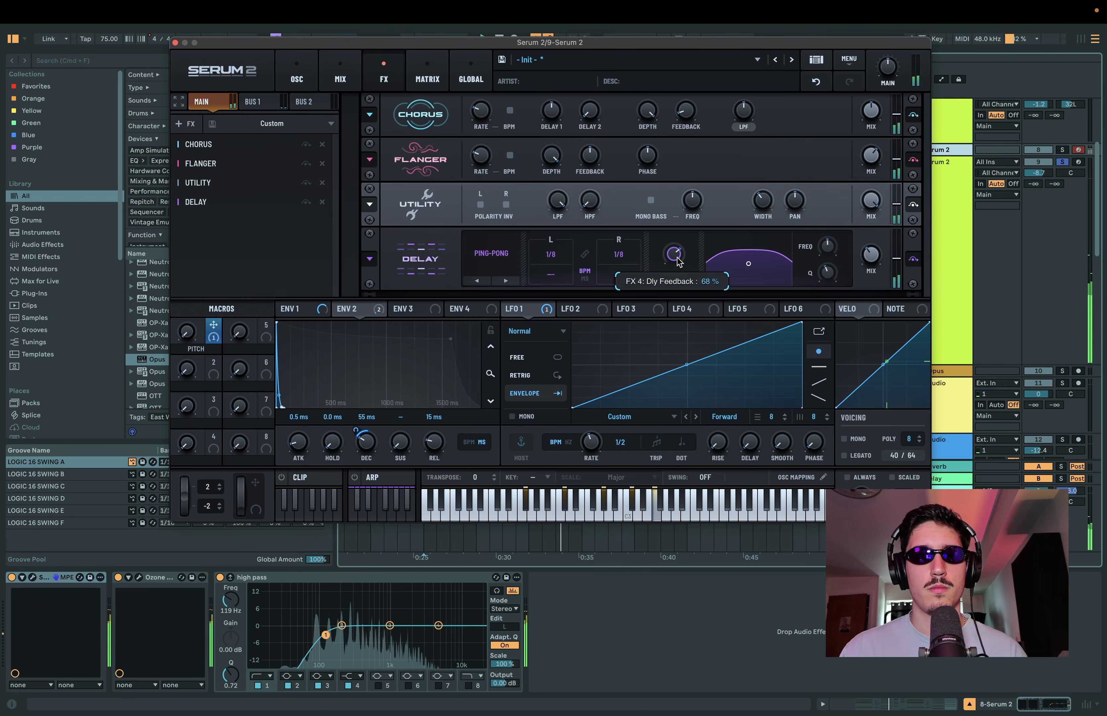
click(139, 577)
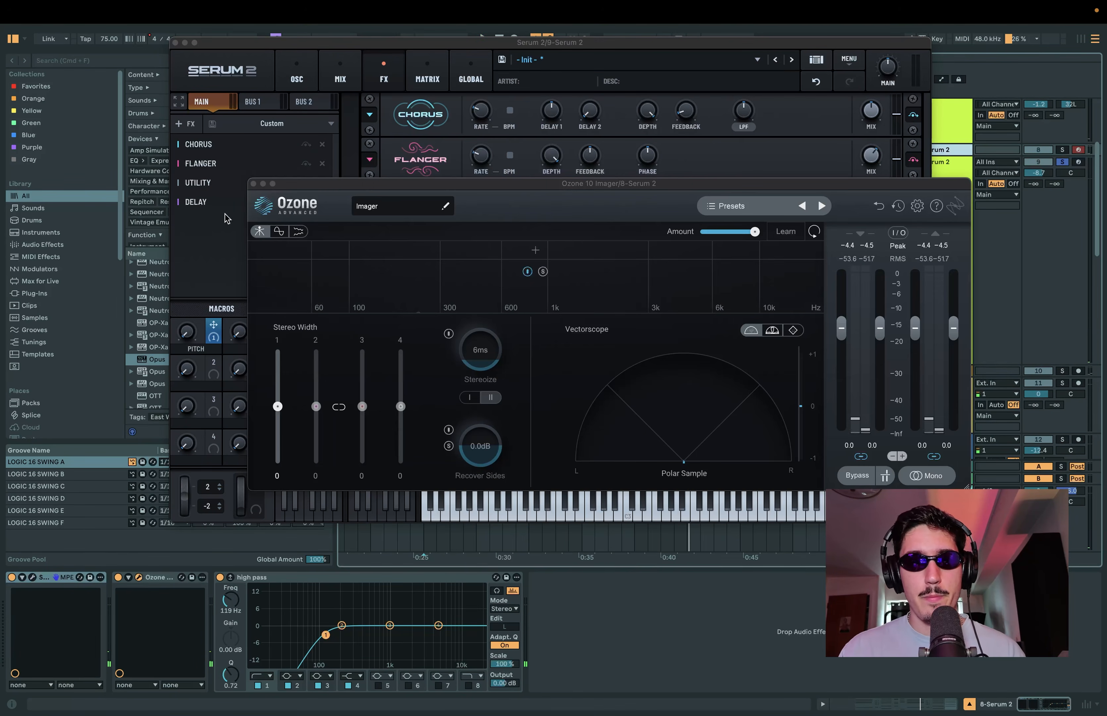
click(254, 183)
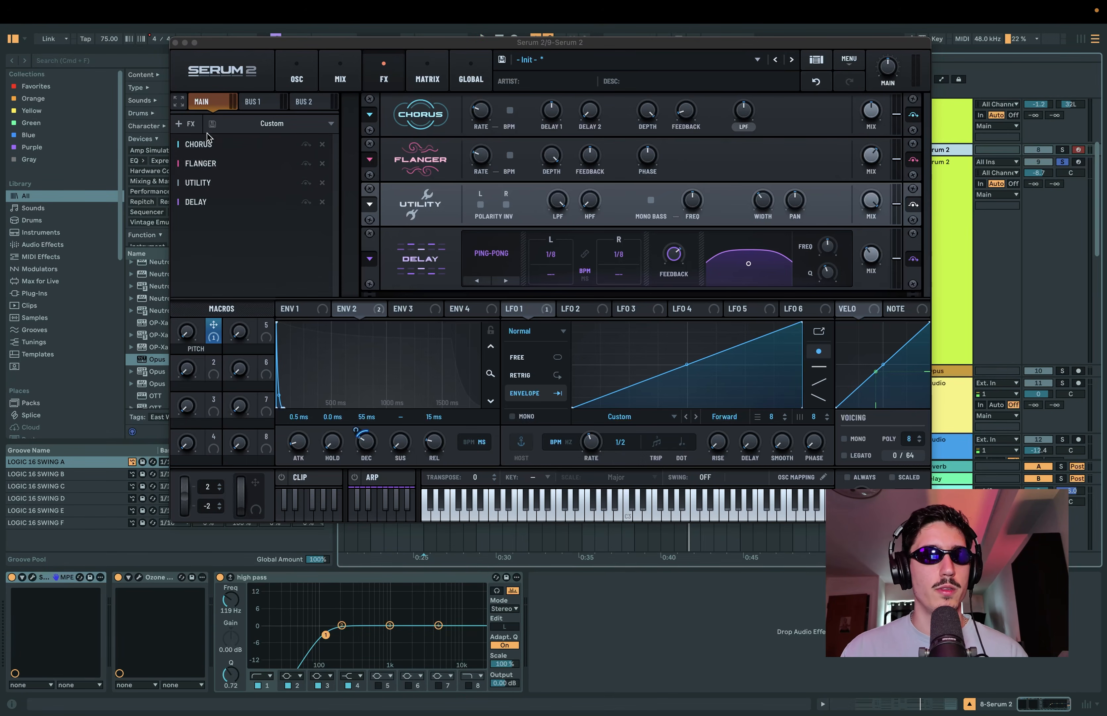
Step: Add a Compressor after the Delay in the main effects chain, with threshold about -25.7 dB and gain about 8.5
click(184, 123)
click(230, 170)
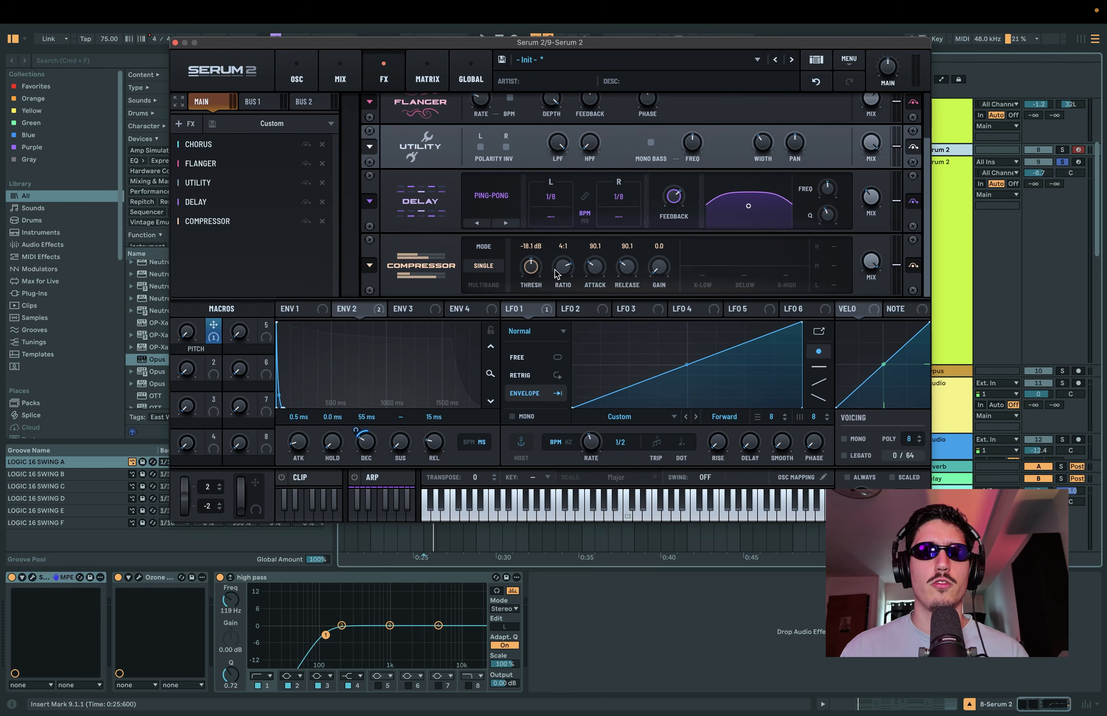
drag(534, 268, 535, 266)
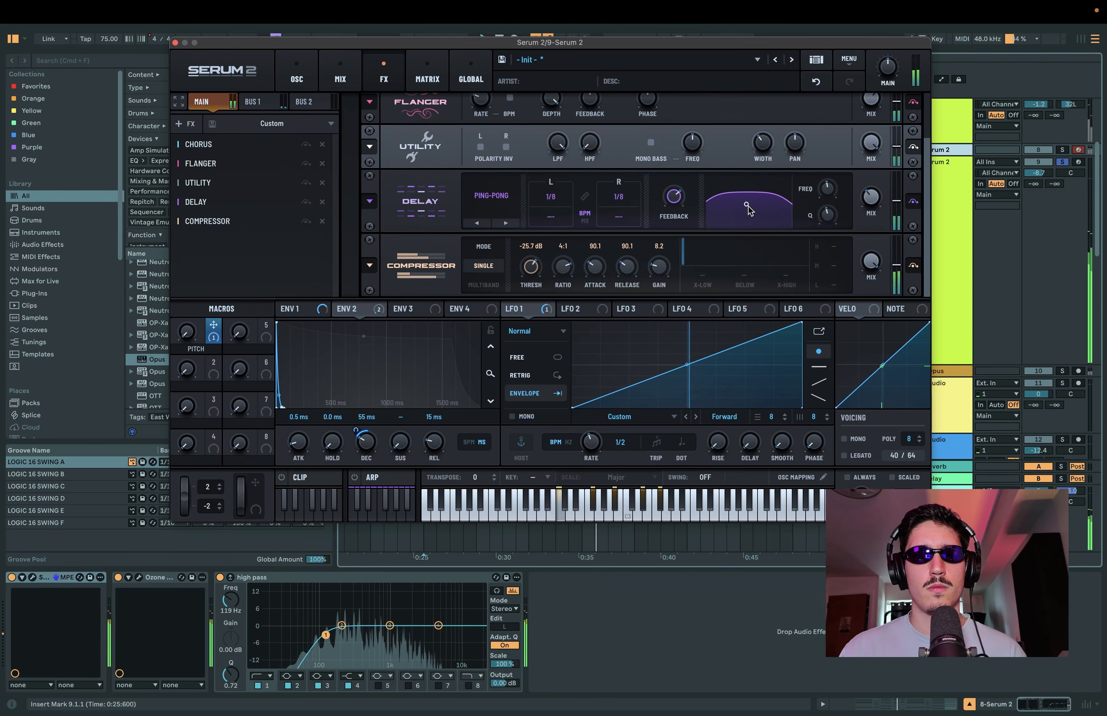
drag(750, 207, 751, 205)
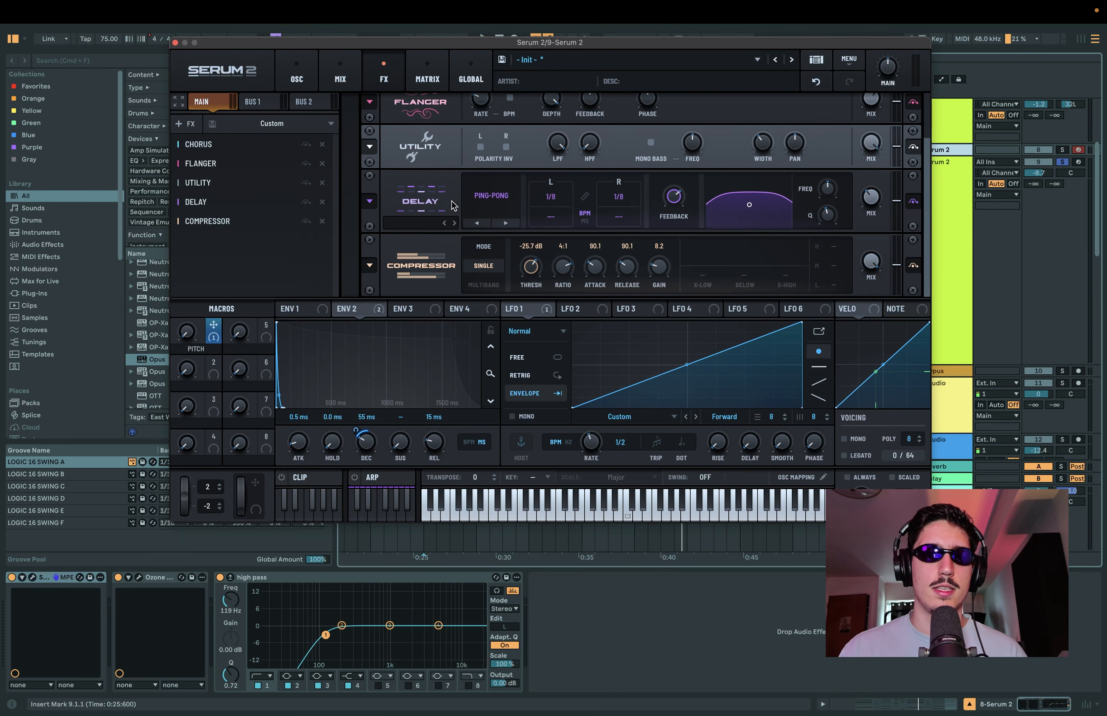
drag(665, 270, 664, 268)
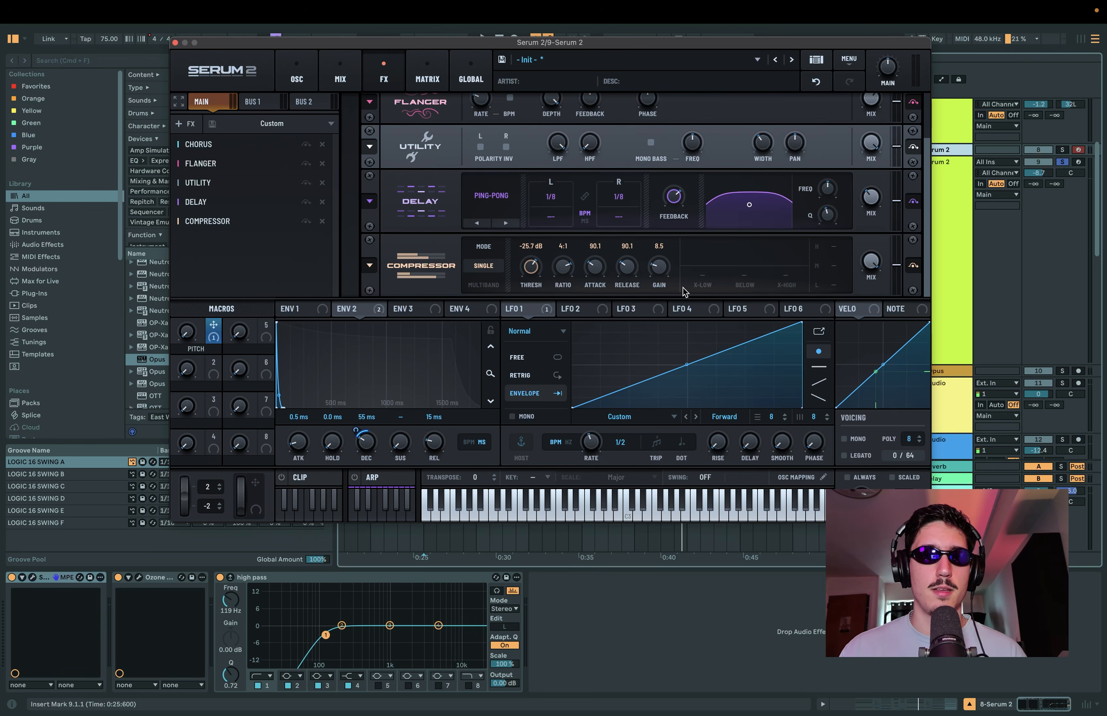
Step: Return to Serum 2's oscillator page and close the plugin window
click(298, 77)
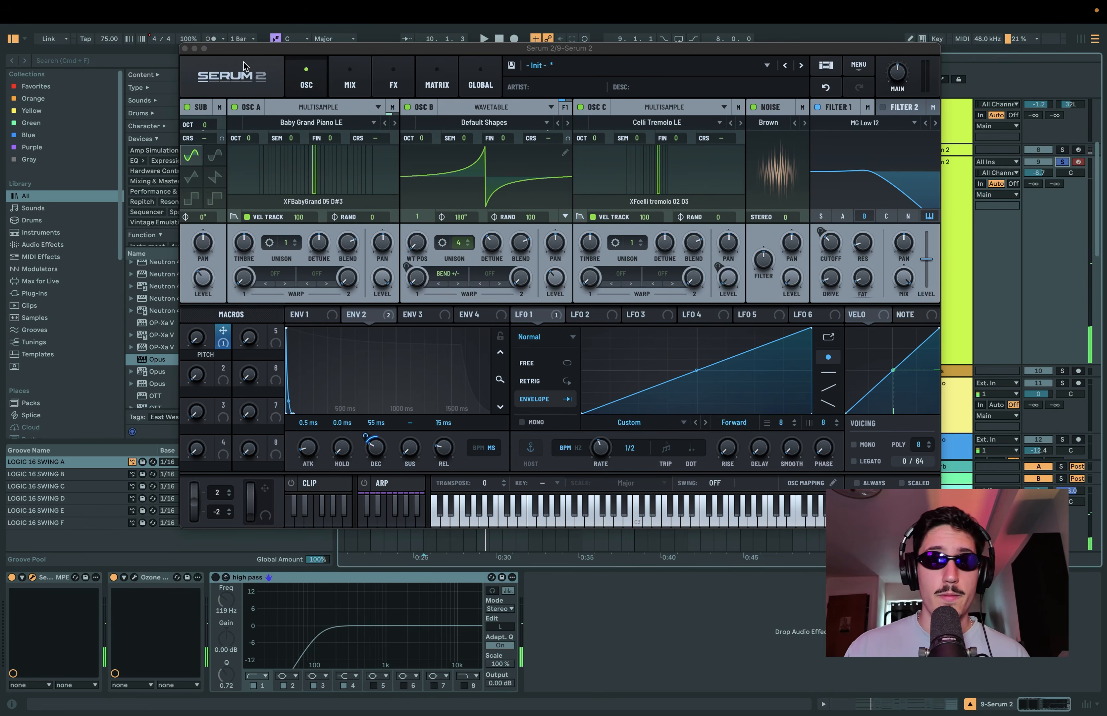
drag(218, 51, 221, 51)
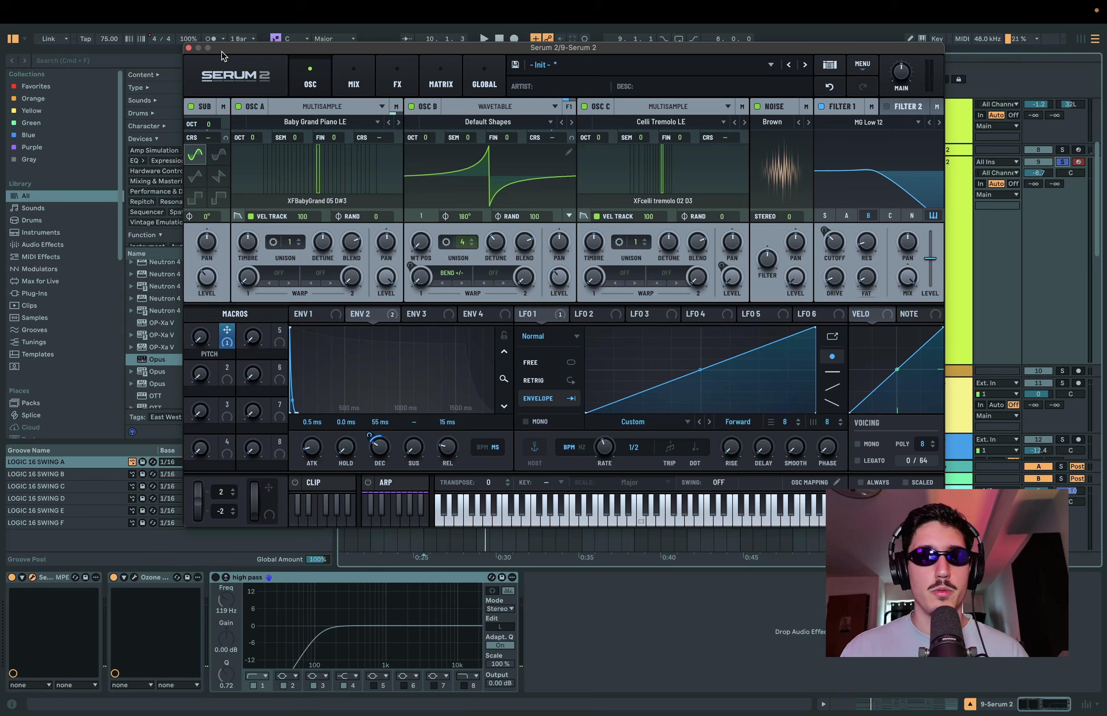
click(189, 48)
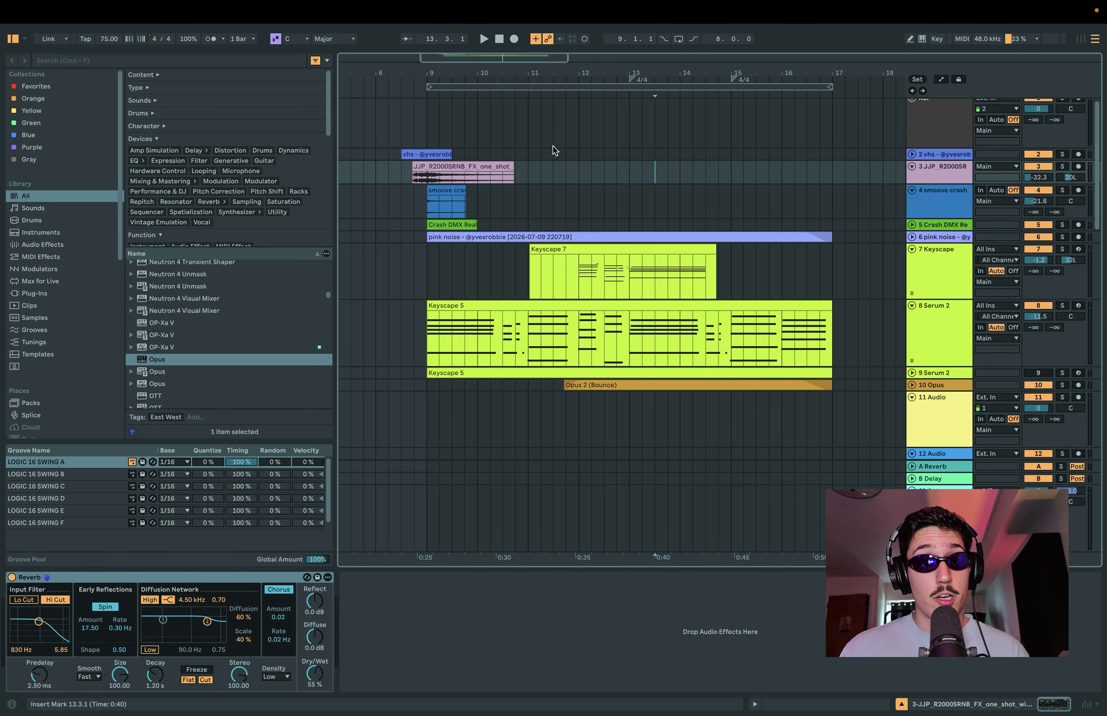
Step: Enlarge the vhs track, zoom in on its clip, and play the arrangement from the clip's start
drag(958, 161, 953, 262)
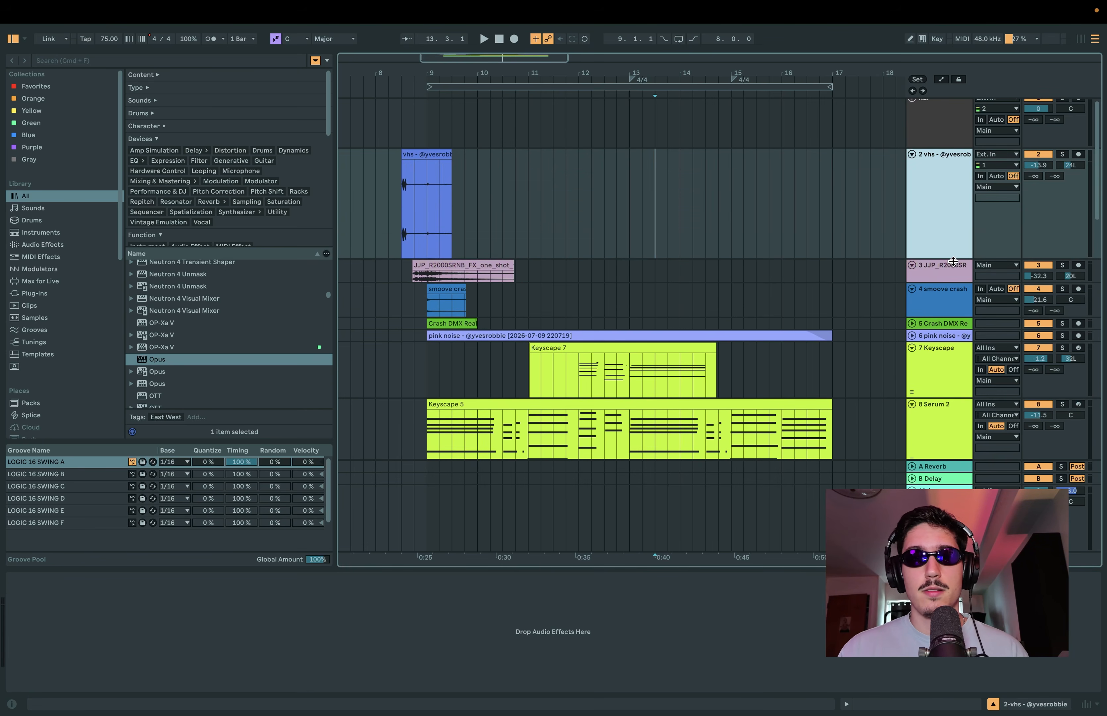
scroll(385, 216, up, 10)
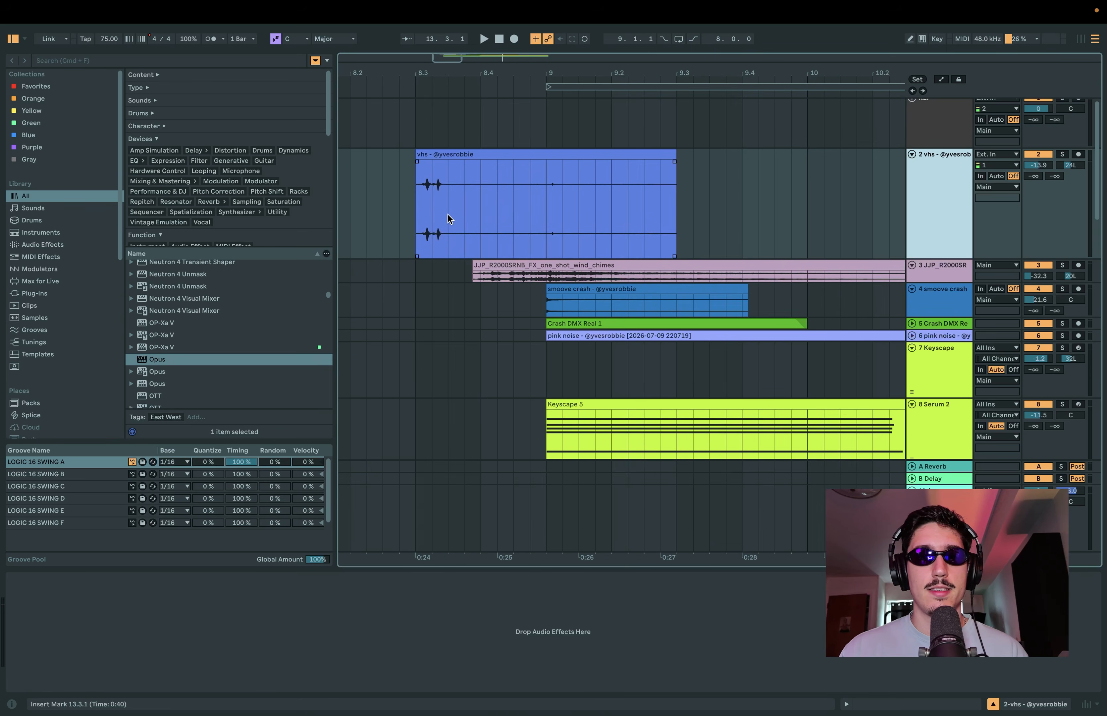
click(413, 199)
key(space)
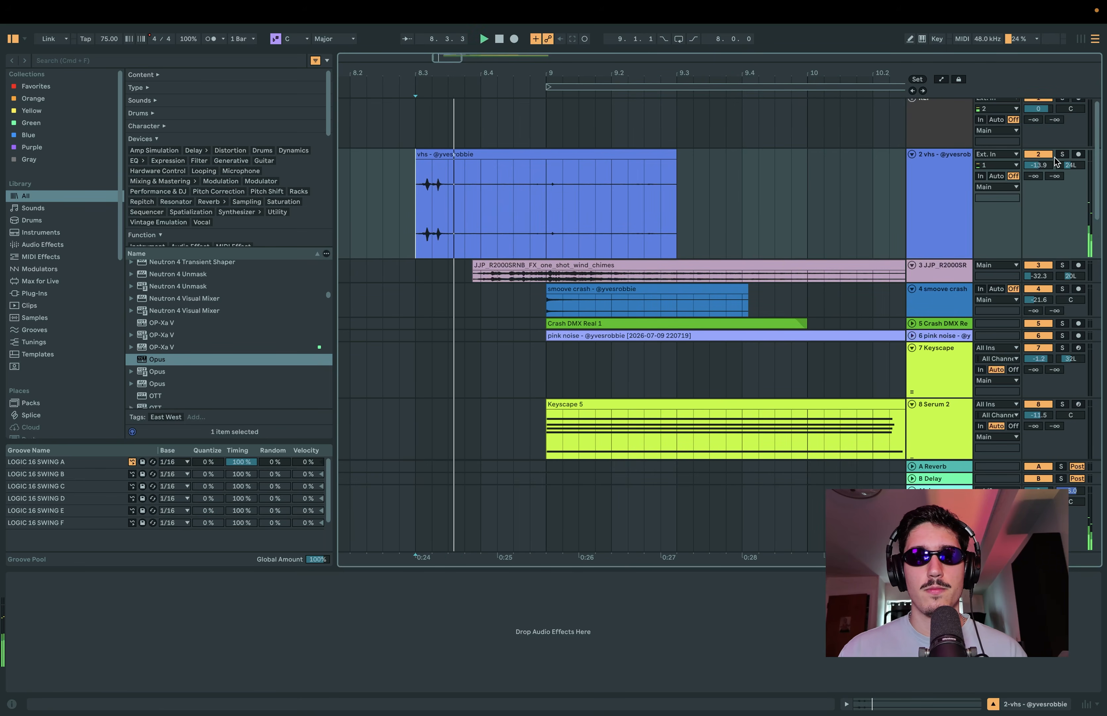
Step: Enlarge the wind chimes track, play it soloed from just before its clip, and clear its solo
mouse_move(939, 259)
mouse_down()
mouse_move(939, 181)
mouse_move(932, 333)
mouse_up()
click(954, 225)
click(1062, 210)
click(448, 270)
key(space)
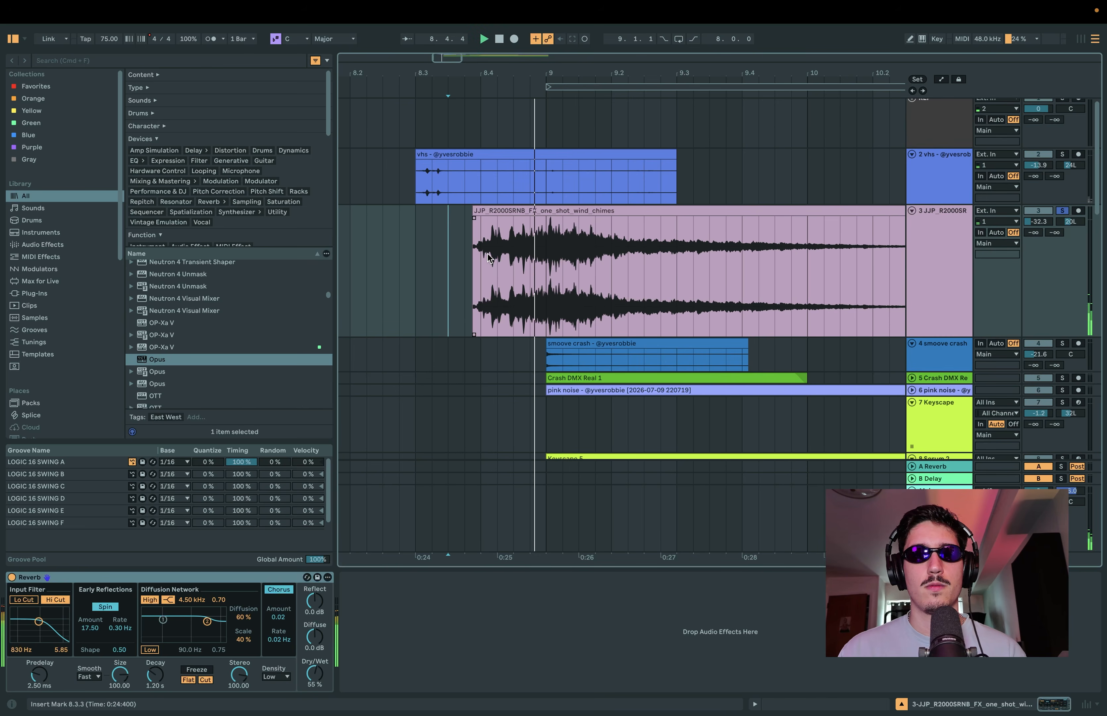
click(1062, 211)
key(space)
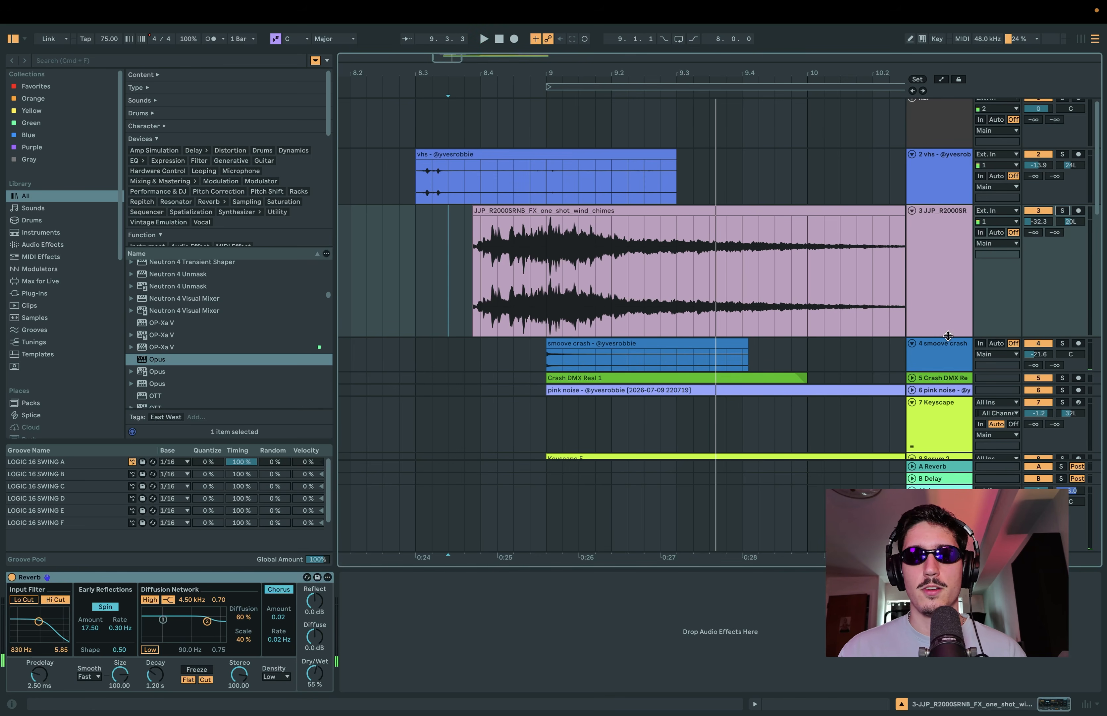
Step: Enlarge the smoove crash and Crash DMX Real tracks, solo both, and play them together from bar 9
drag(948, 335, 936, 372)
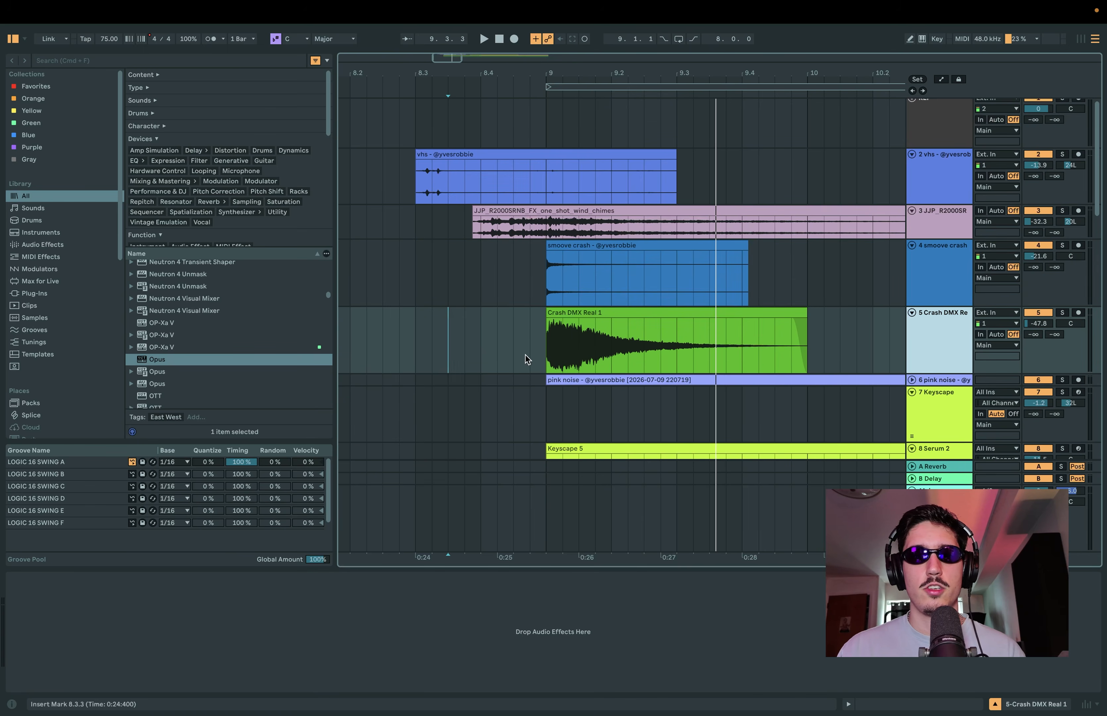
click(533, 349)
click(1062, 247)
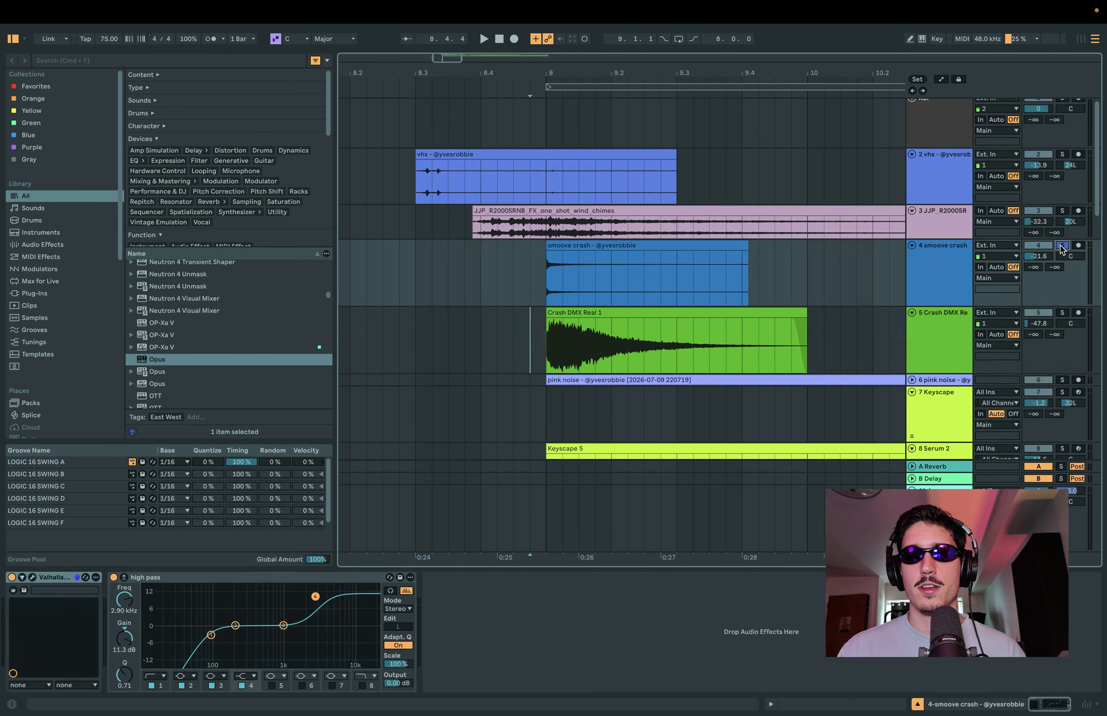
super+click(1063, 312)
click(548, 279)
key(space)
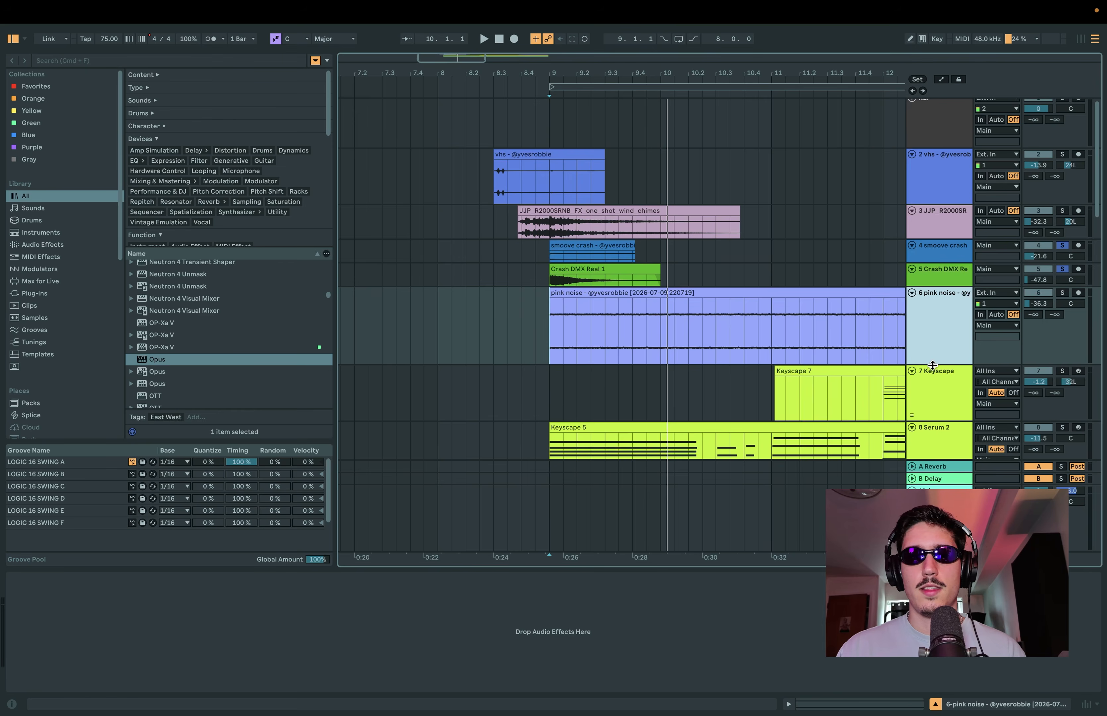
Step: Examine the pink noise clip on track 6 across the arrangement
scroll(615, 279, down, 3)
scroll(614, 279, down, 4)
click(584, 266)
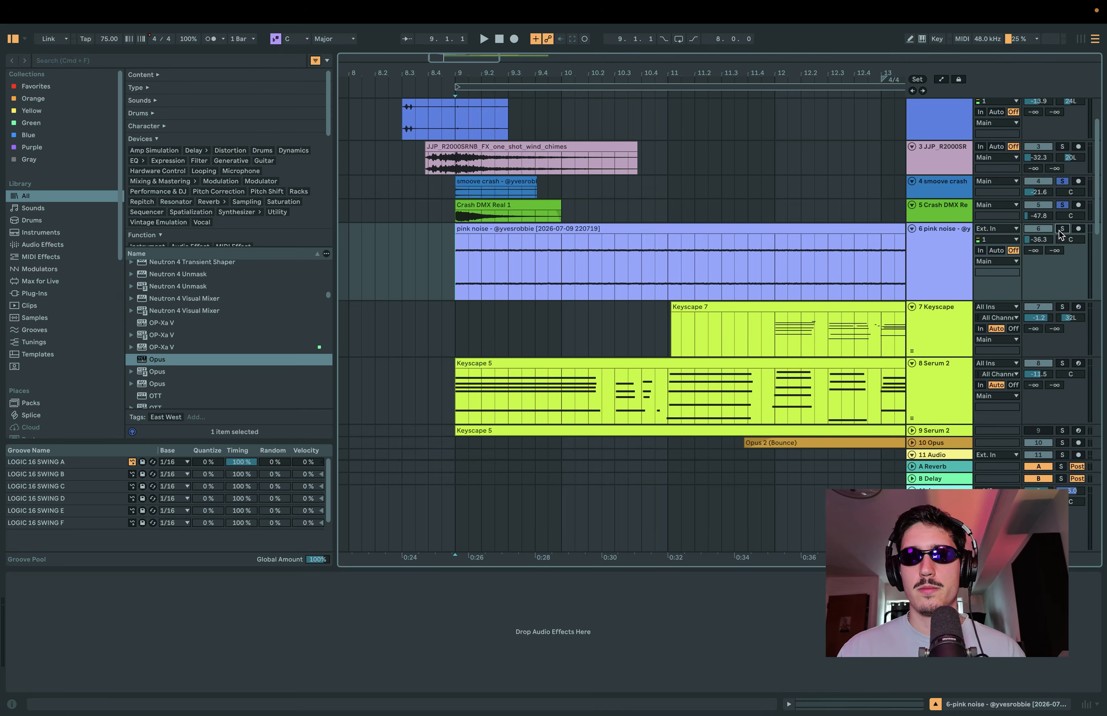
scroll(604, 280, down, 3)
Step: Solo the 8-Serum 2 track and play its Keyscape 5 clip from bar 9
click(449, 281)
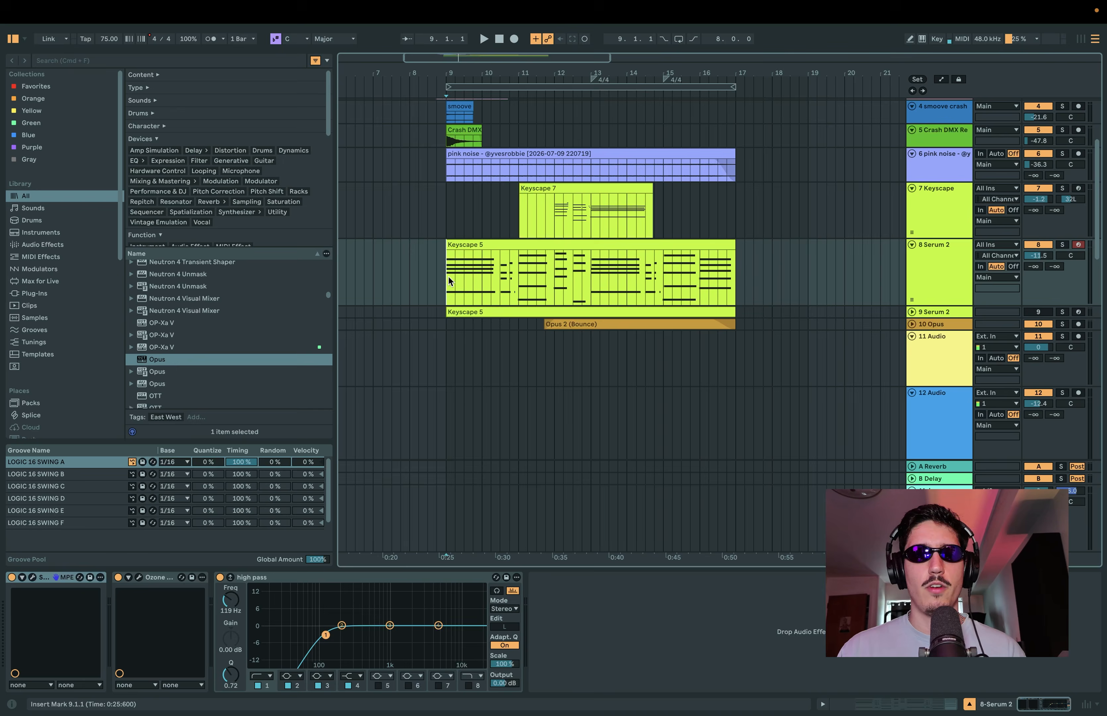
click(1063, 245)
key(space)
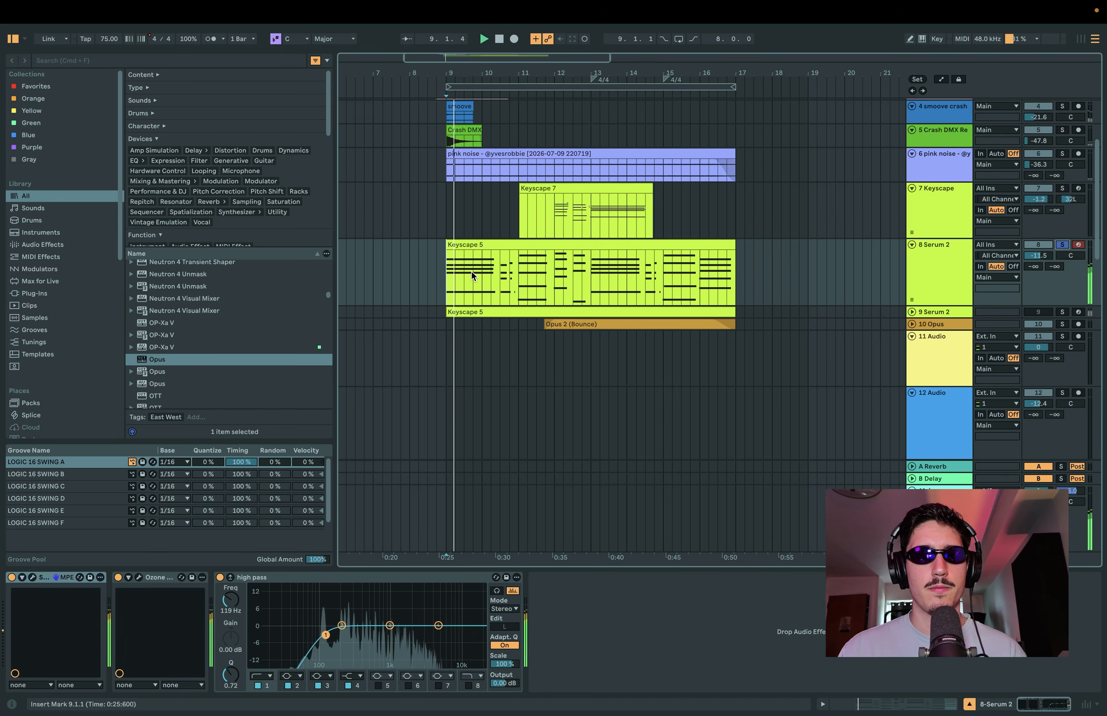
Step: Play the soloed 7-Keyscape track from bar 12, view its Keyscape instrument patch, and close the instrument window
click(803, 230)
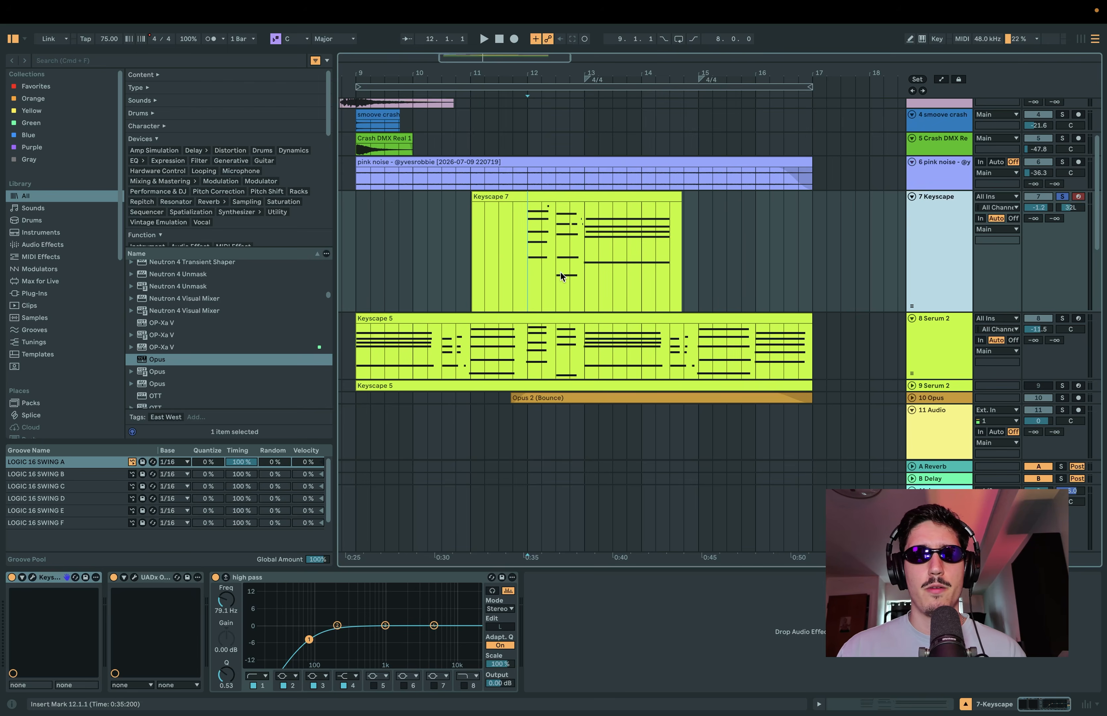
key(space)
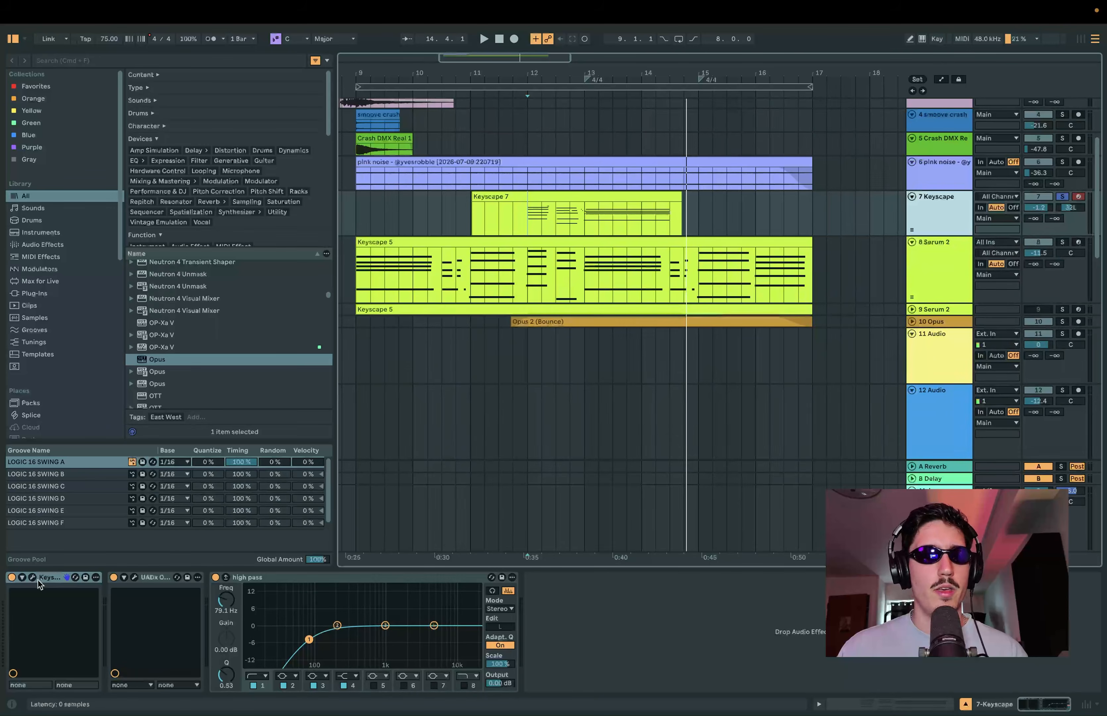
click(32, 578)
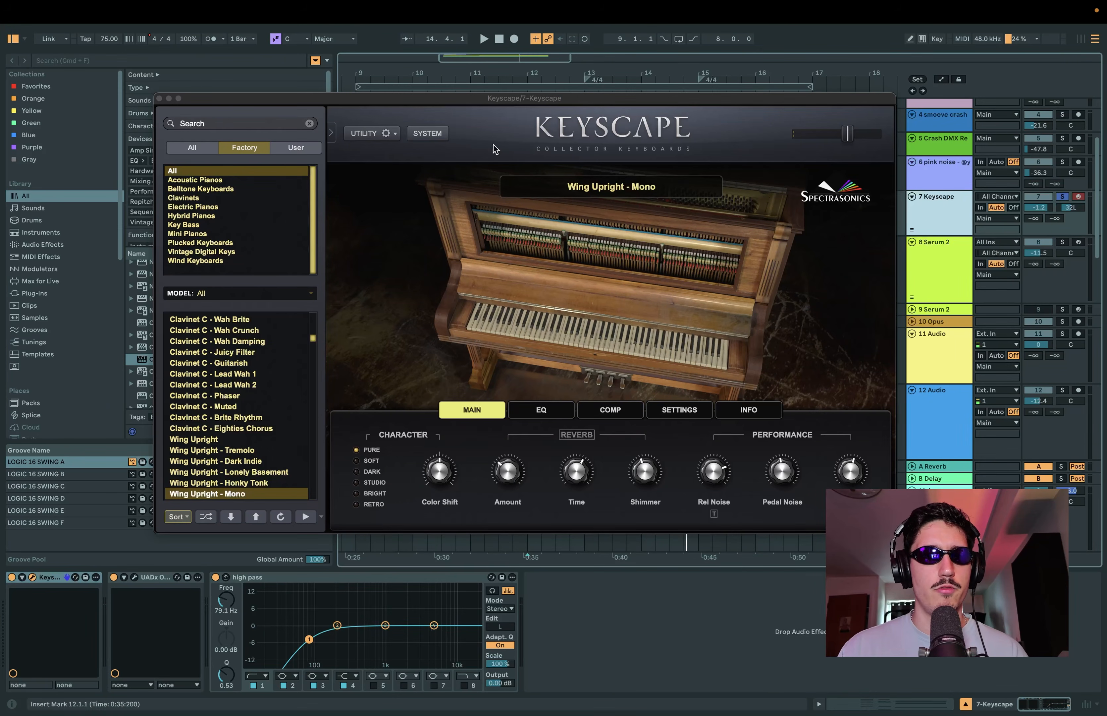
click(158, 99)
Step: Open the UADx Ocean Way Studios Deluxe reverb on the Keyscape track to view its room and microphone setup
click(134, 577)
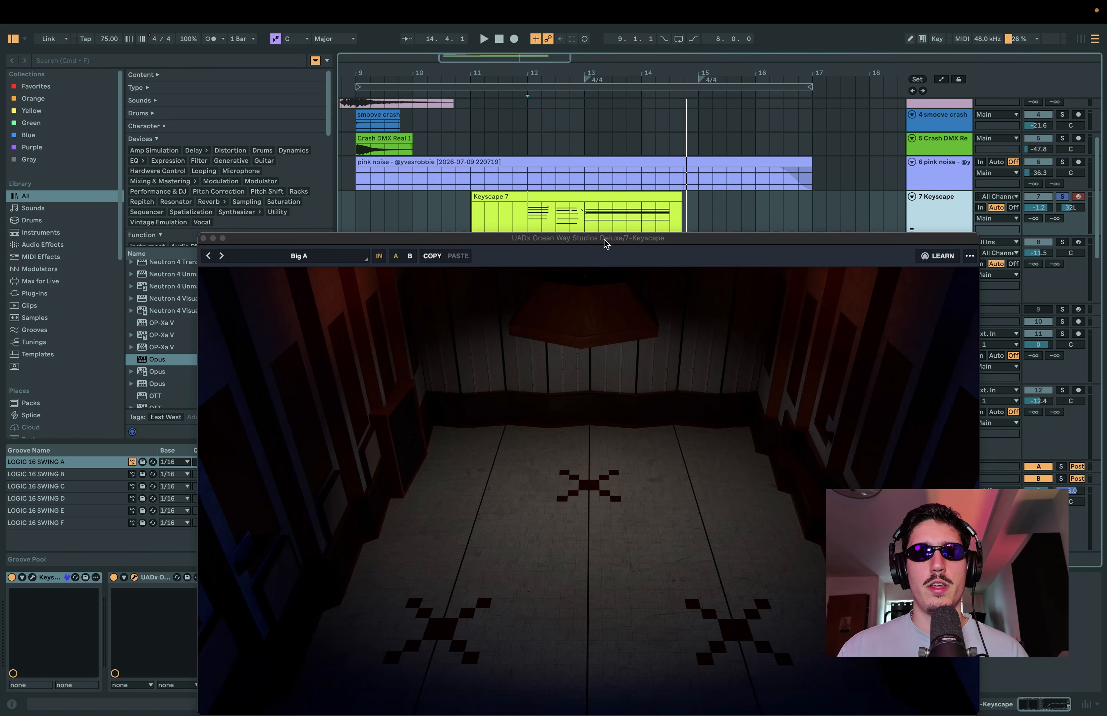
drag(604, 243, 589, 116)
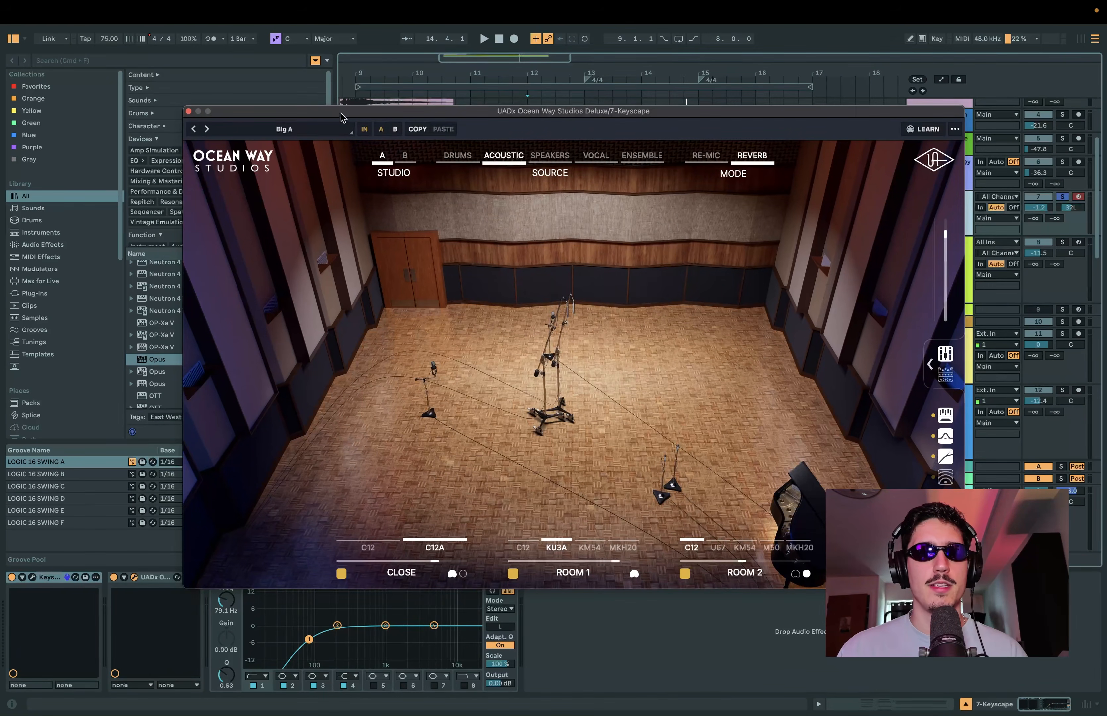
drag(342, 118, 348, 377)
click(526, 218)
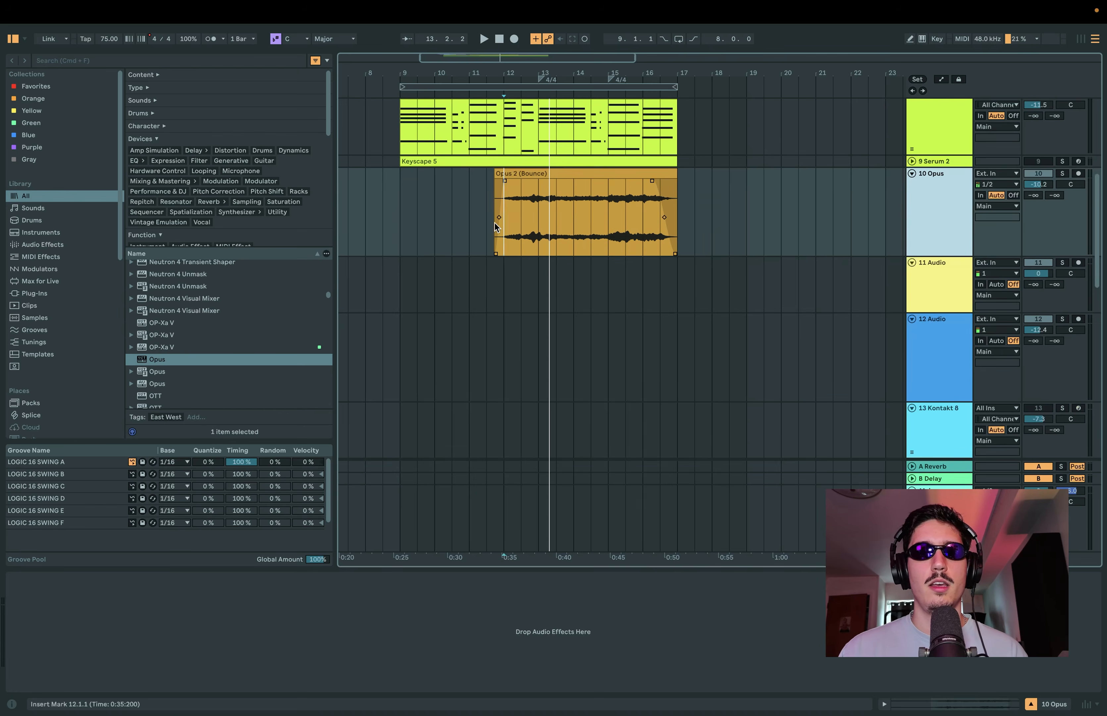
Step: Solo the 10 Opus track and play its bounced clip from the clip's start
click(948, 201)
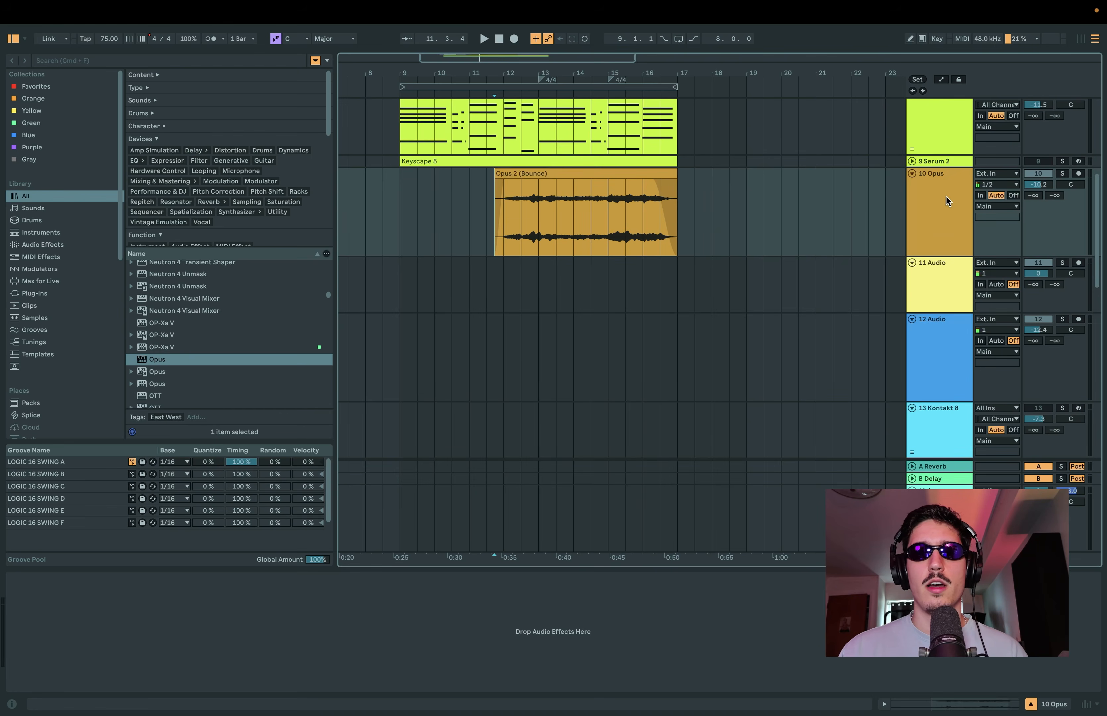
click(1062, 174)
scroll(529, 222, up, 1)
key(space)
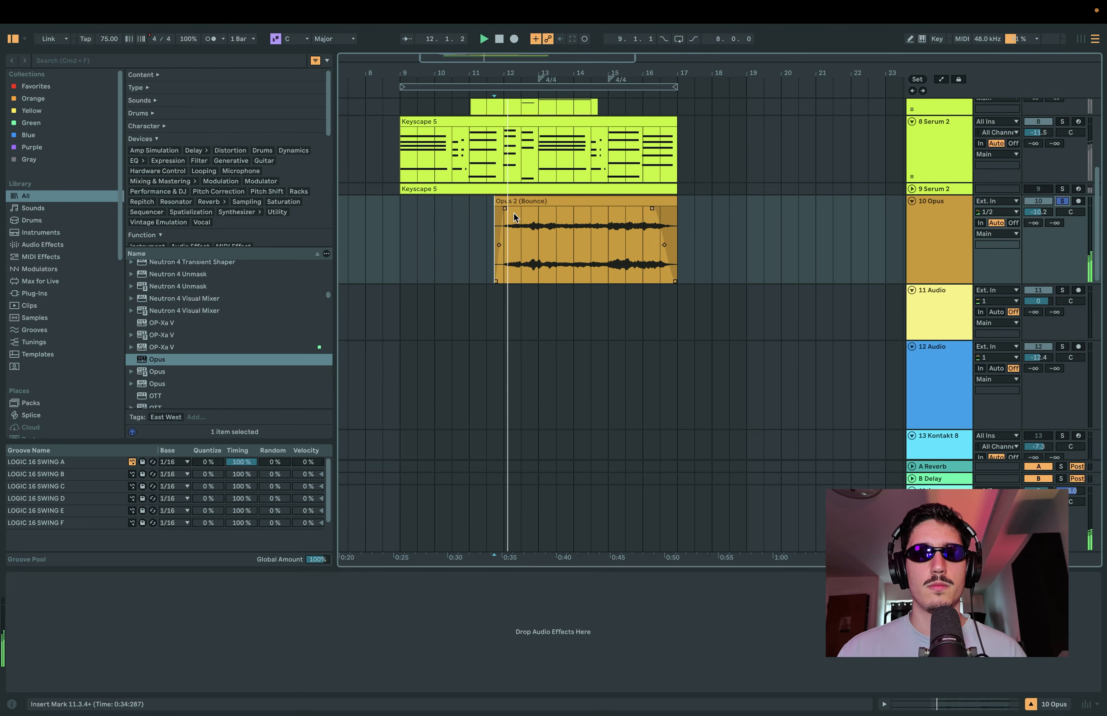
scroll(707, 260, up, 1)
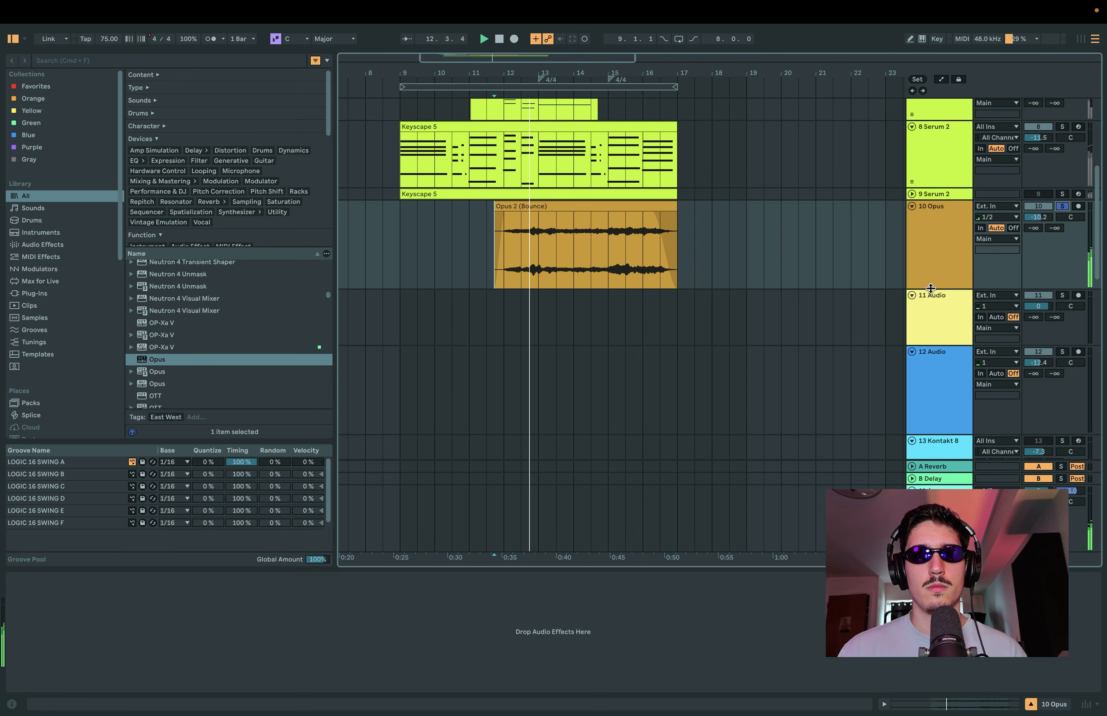
drag(928, 289, 928, 300)
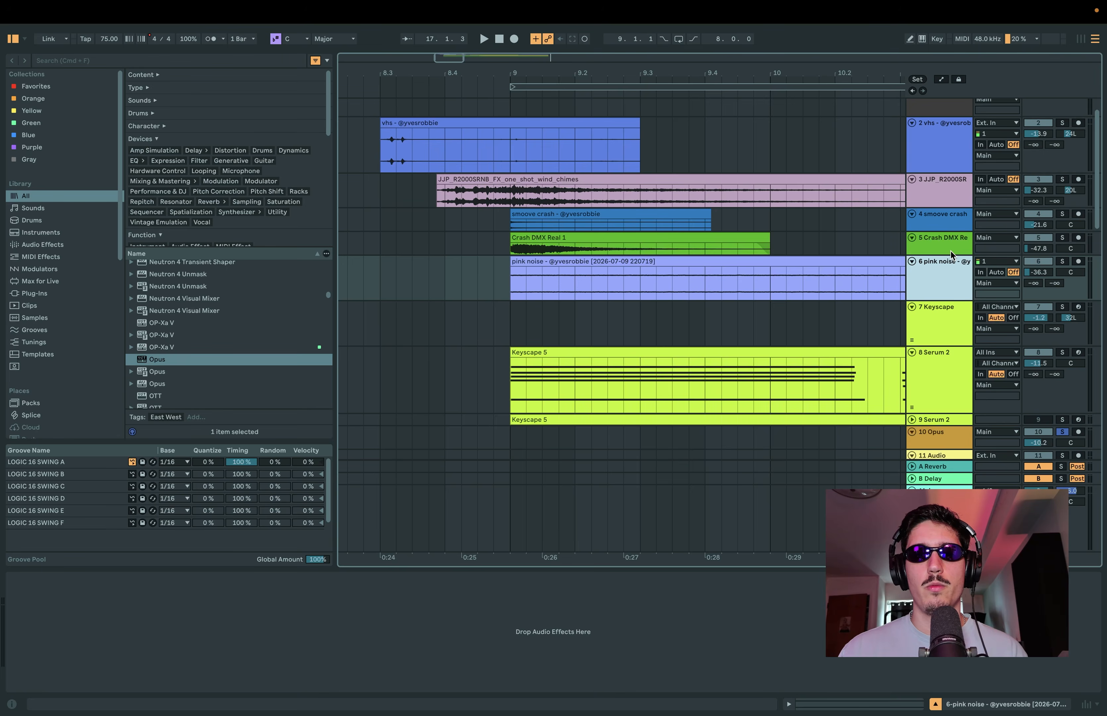
Step: Examine the Keyscape 5 chord notes on the 8-Serum 2 track within the arrangement, and reduce the track's height
drag(951, 254, 946, 241)
scroll(577, 281, down, 2)
scroll(519, 270, up, 2)
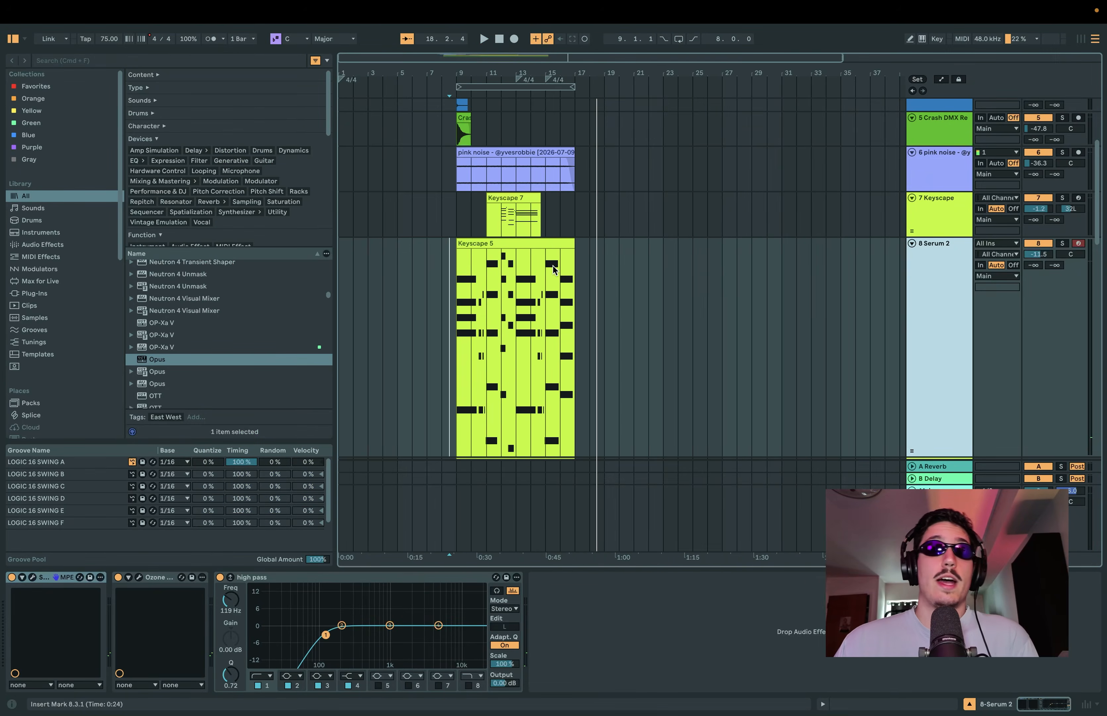
scroll(485, 294, up, 5)
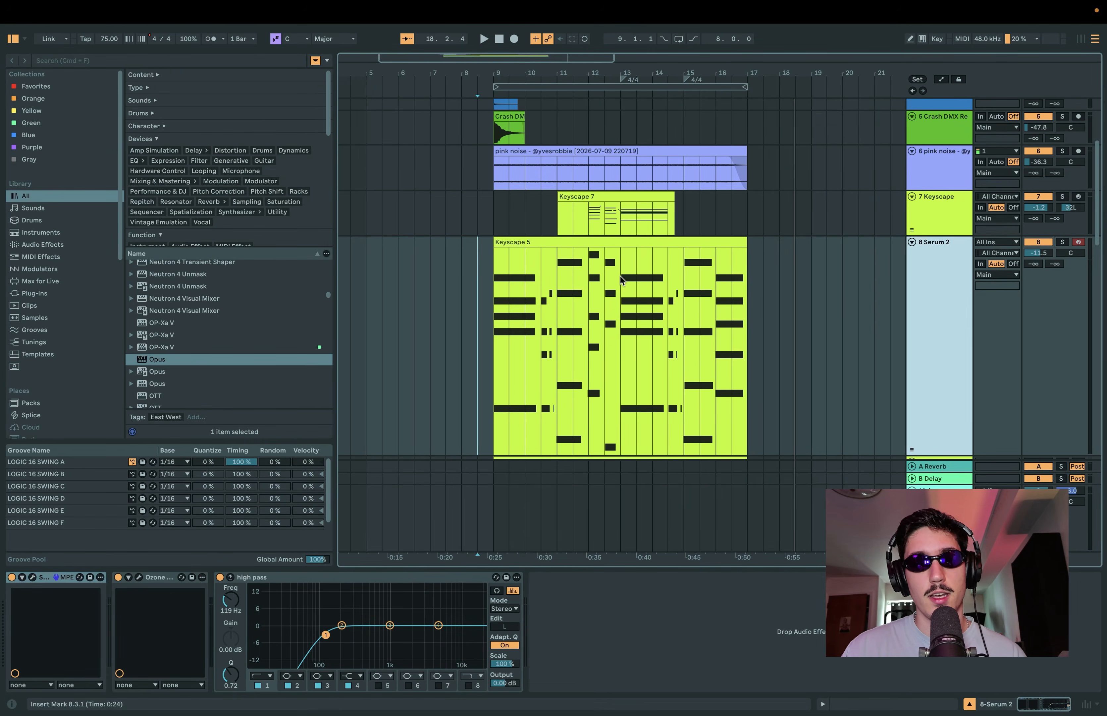
scroll(655, 286, down, 3)
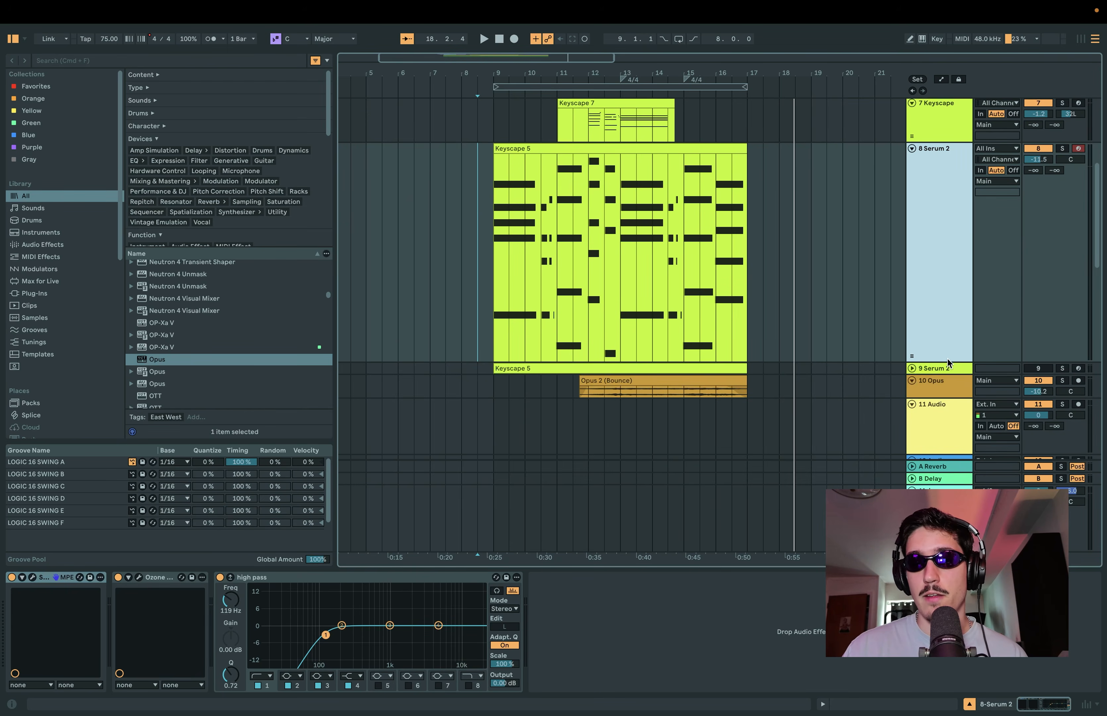
drag(948, 362, 896, 230)
scroll(796, 185, up, 2)
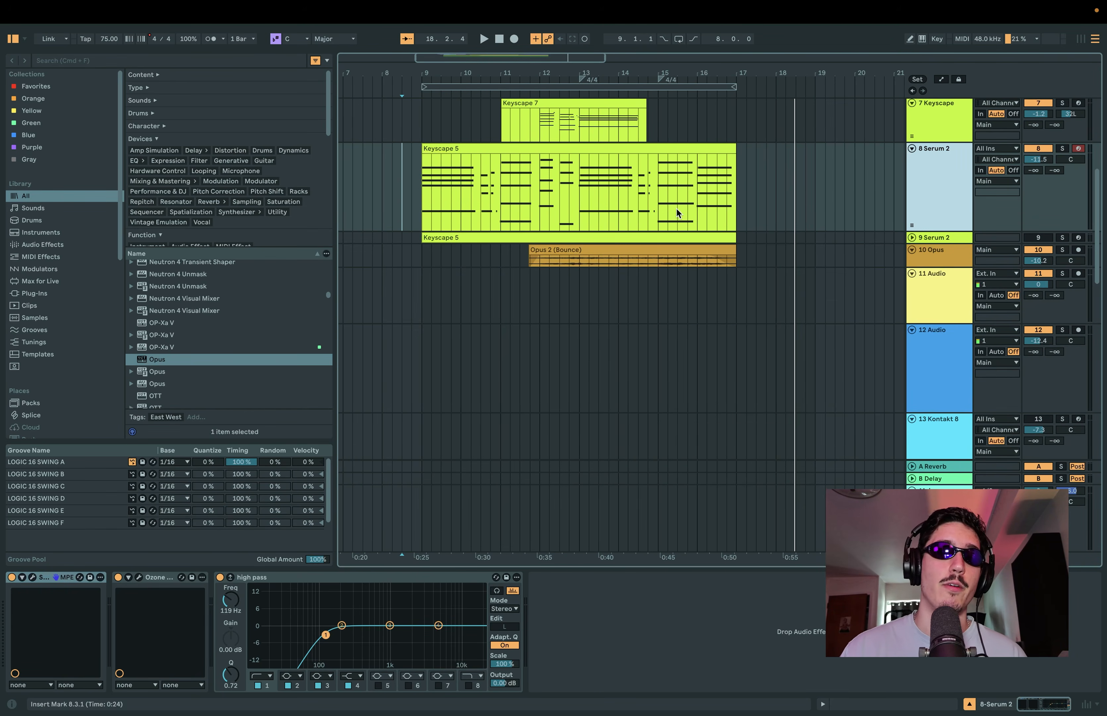
scroll(471, 255, up, 2)
scroll(471, 255, up, 2)
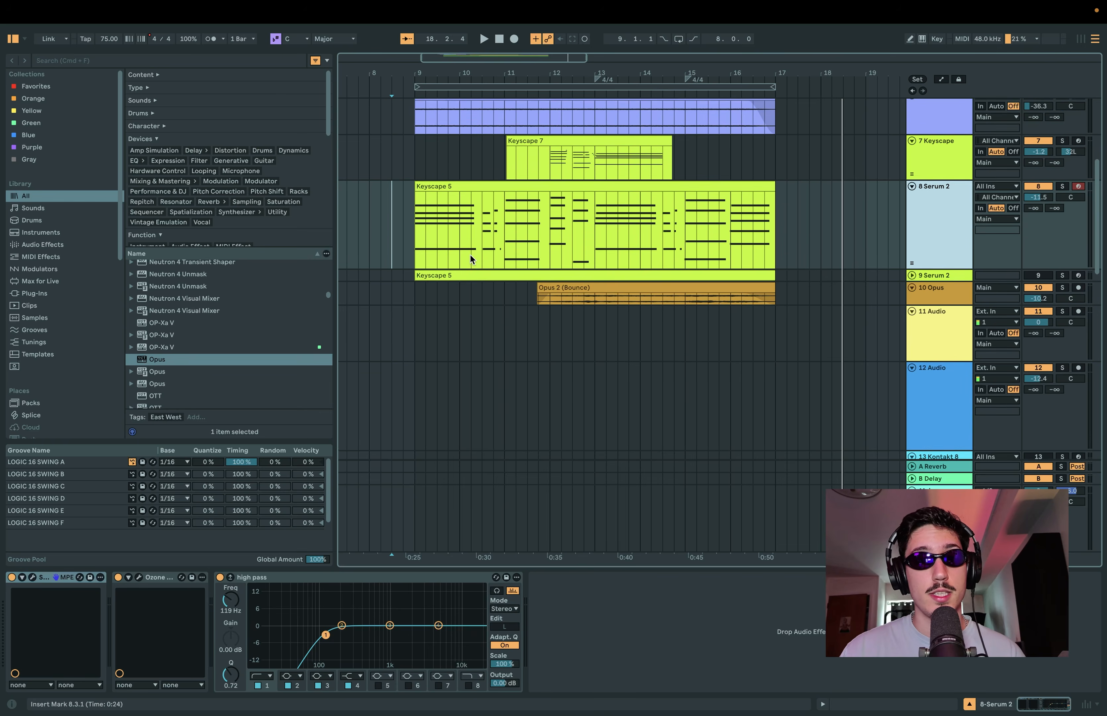
scroll(470, 256, up, 2)
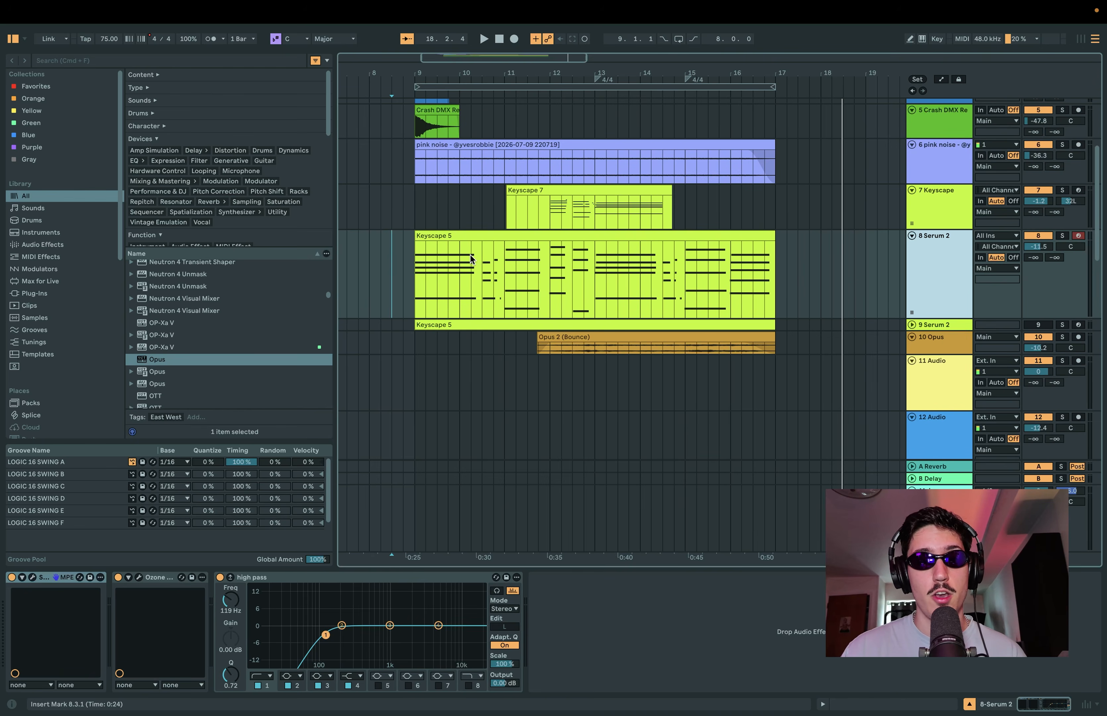